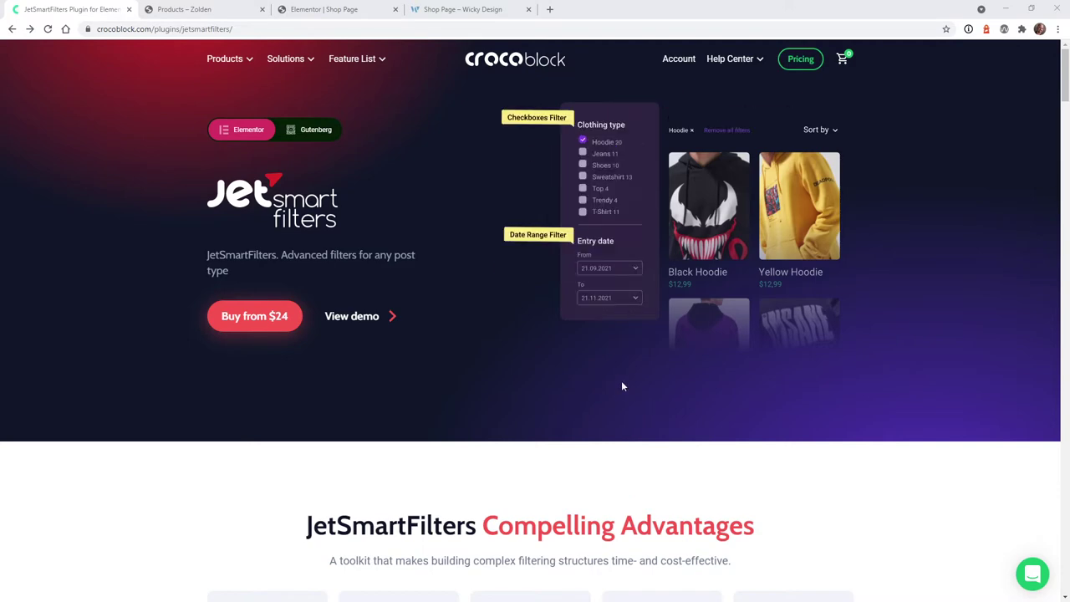
- Examine the JetSmartFilters product page from its advantages and Indexer feature to the WooCommerce Shop demo section
{"action": "scroll", "coordinate": [528, 326], "scroll_direction": "down", "scroll_amount": 5}
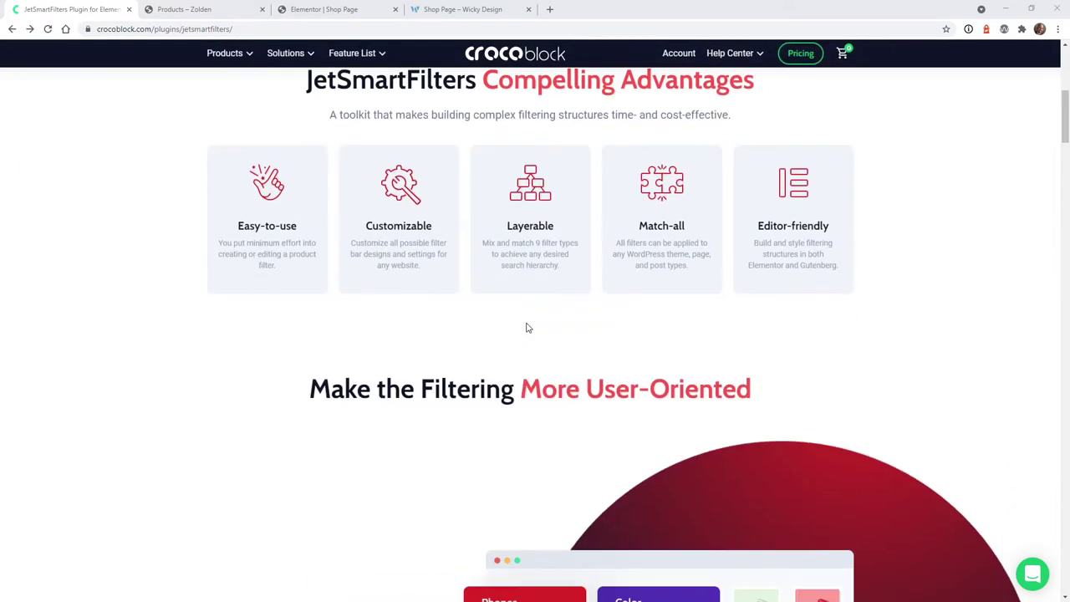
{"action": "scroll", "coordinate": [528, 328], "scroll_direction": "down", "scroll_amount": 4}
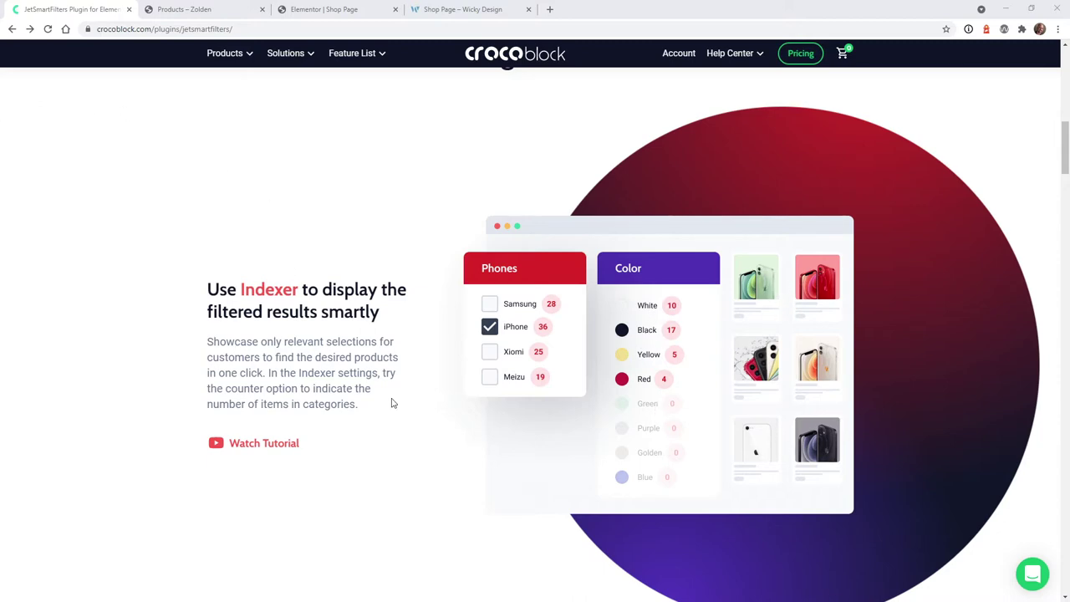
{"action": "scroll", "coordinate": [390, 403], "scroll_direction": "down", "scroll_amount": 15}
{"action": "scroll", "coordinate": [391, 403], "scroll_direction": "down", "scroll_amount": 20}
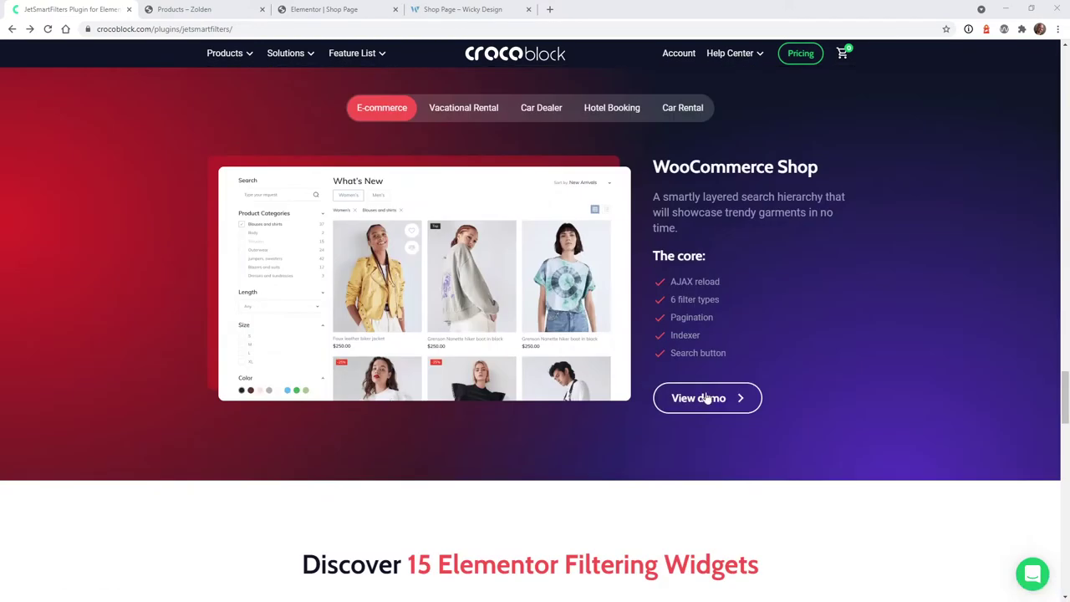
- Switch to the Zolden demo shop and filter its products by the light blue and green color swatches
{"action": "left_click", "coordinate": [199, 6]}
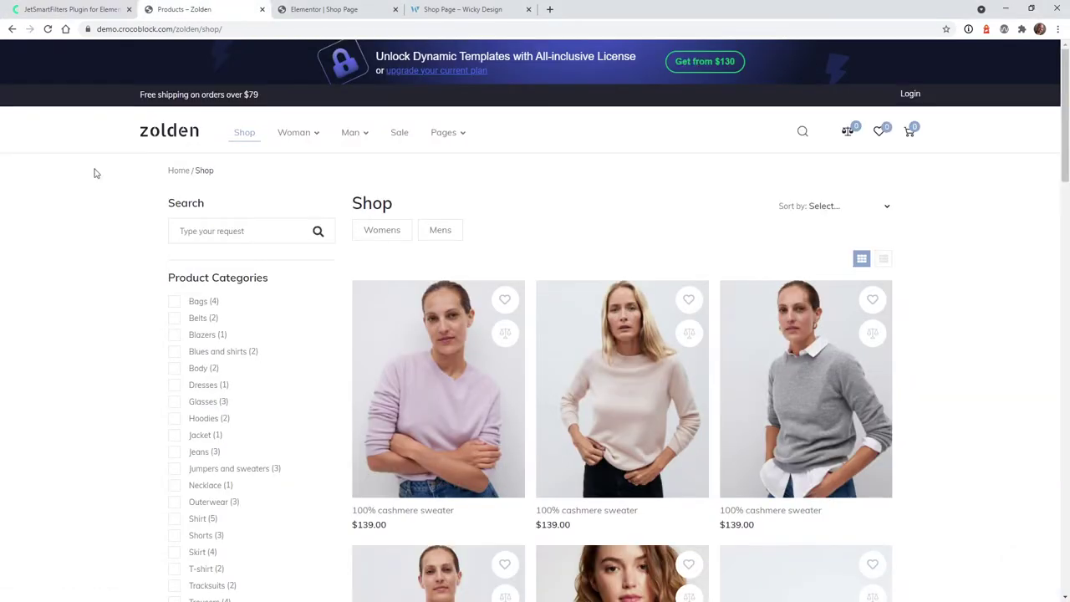
{"action": "scroll", "coordinate": [107, 331], "scroll_direction": "down", "scroll_amount": 4}
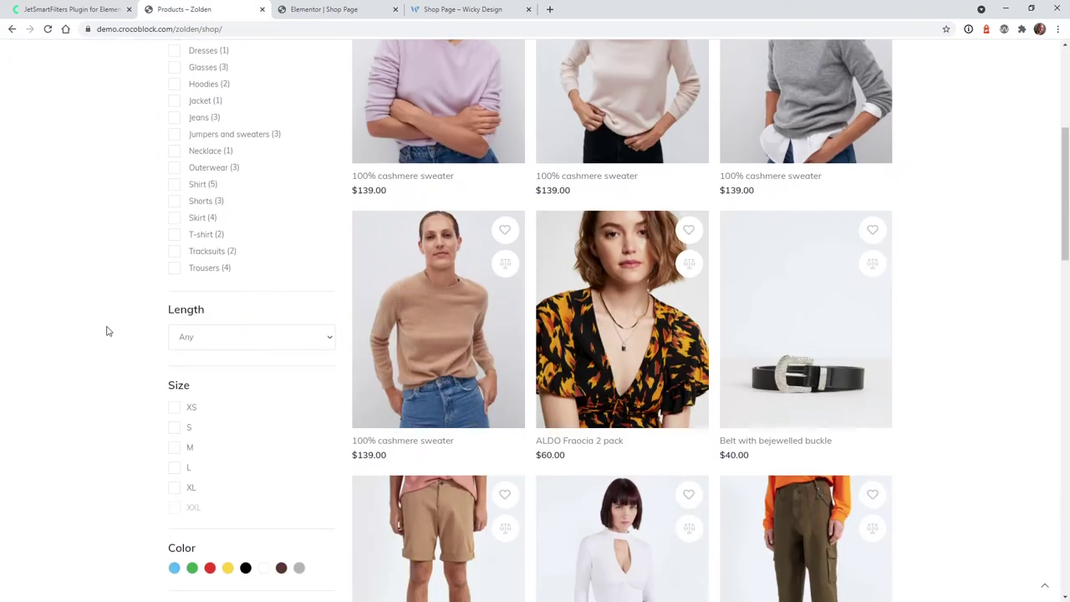
{"action": "left_click", "coordinate": [173, 568]}
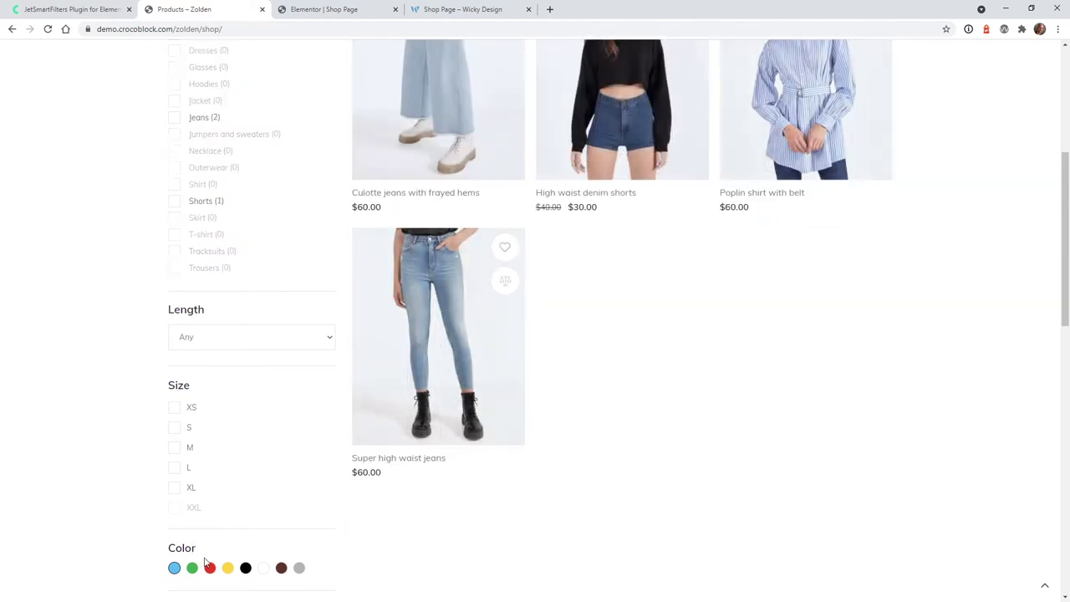
{"action": "left_click", "coordinate": [191, 572]}
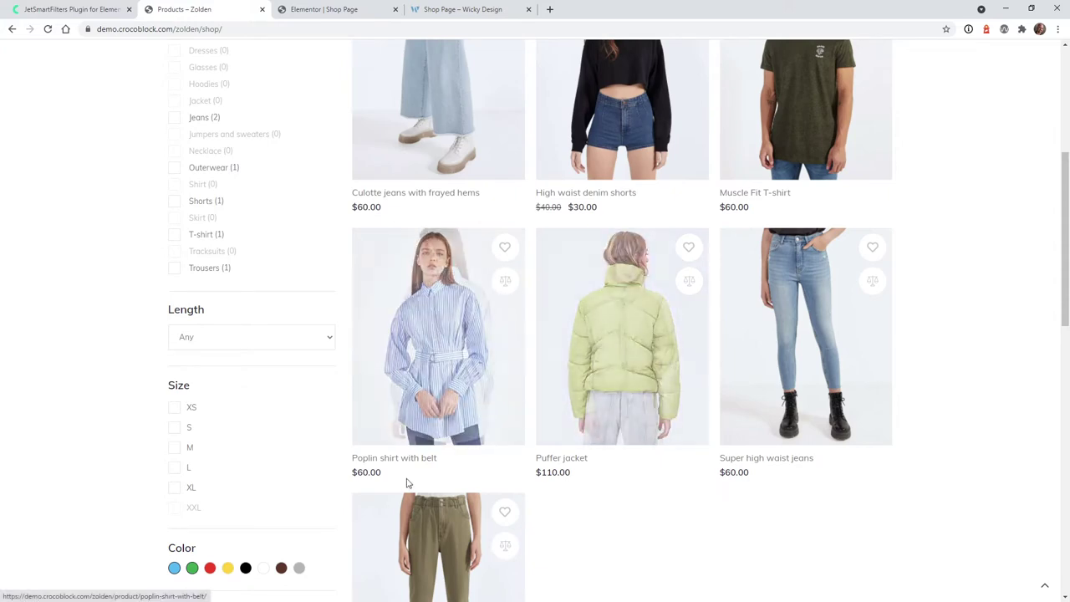
{"action": "scroll", "coordinate": [384, 443], "scroll_direction": "up", "scroll_amount": 4}
- View the shop page in Elementor, then test the Blue and Red filters on the live shop page and remove them
{"action": "left_click", "coordinate": [352, 10]}
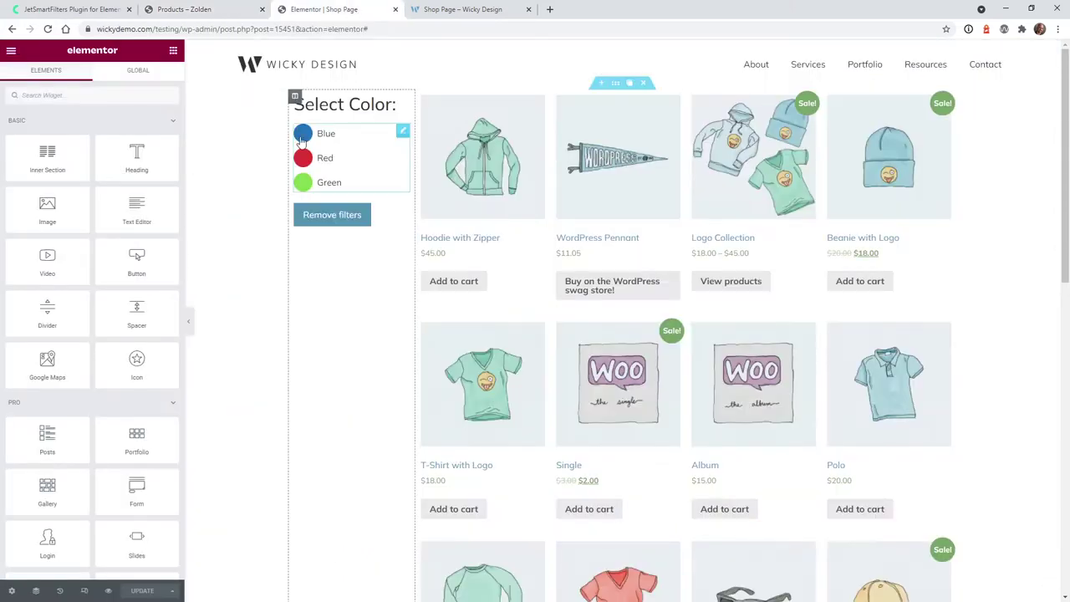
{"action": "left_click", "coordinate": [464, 10]}
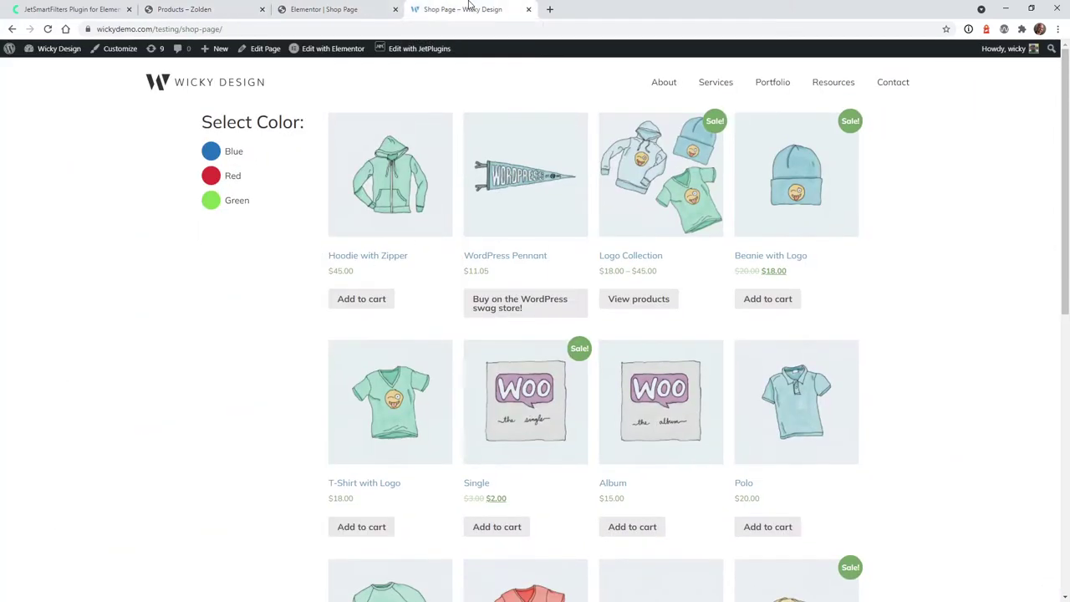
{"action": "left_click", "coordinate": [234, 155]}
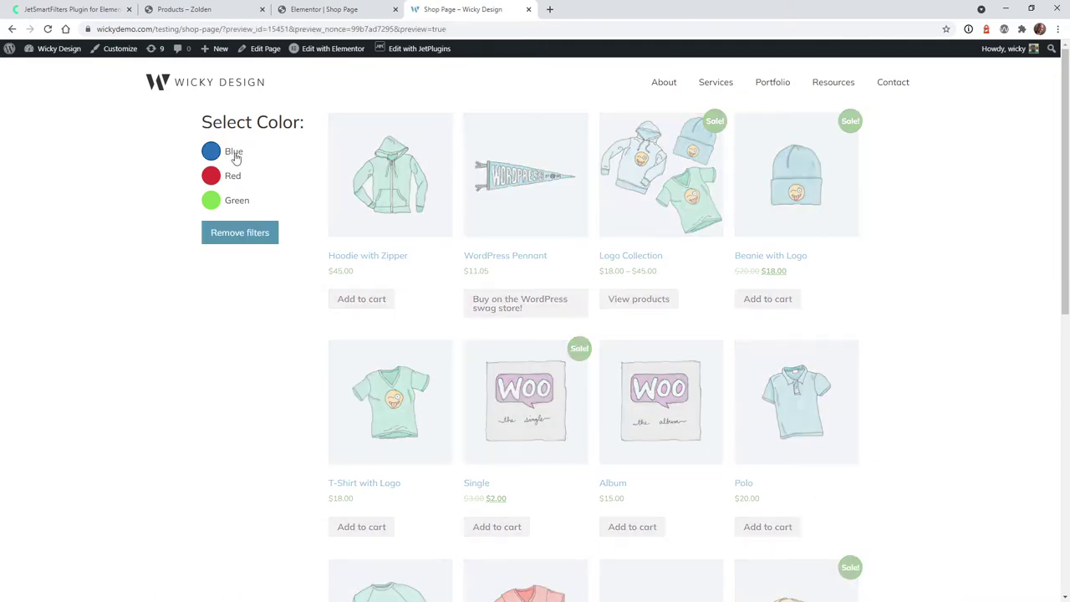
{"action": "left_click", "coordinate": [235, 179]}
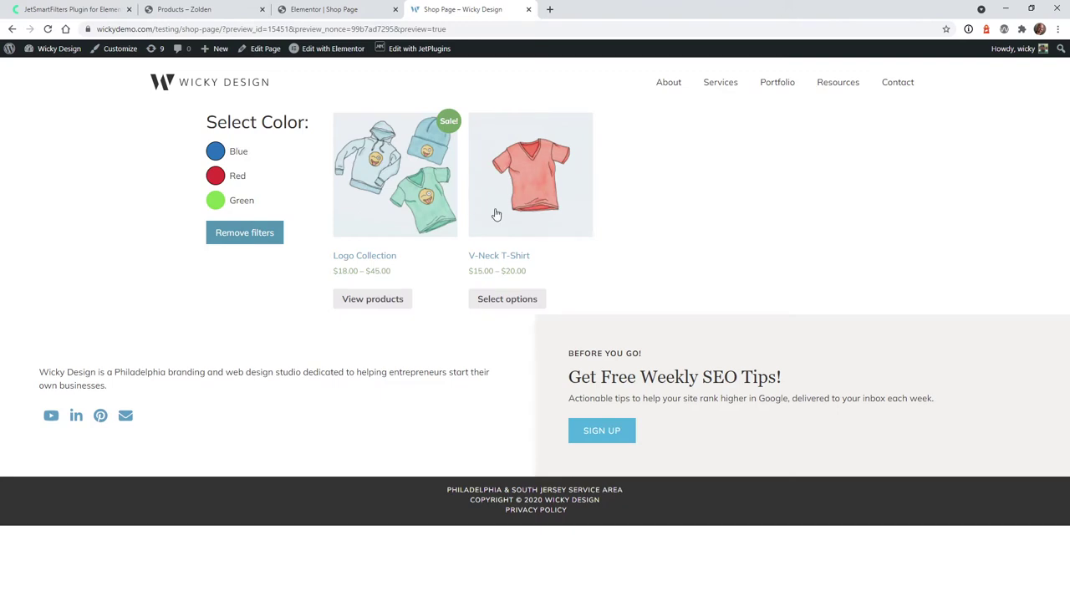
{"action": "left_click", "coordinate": [257, 236]}
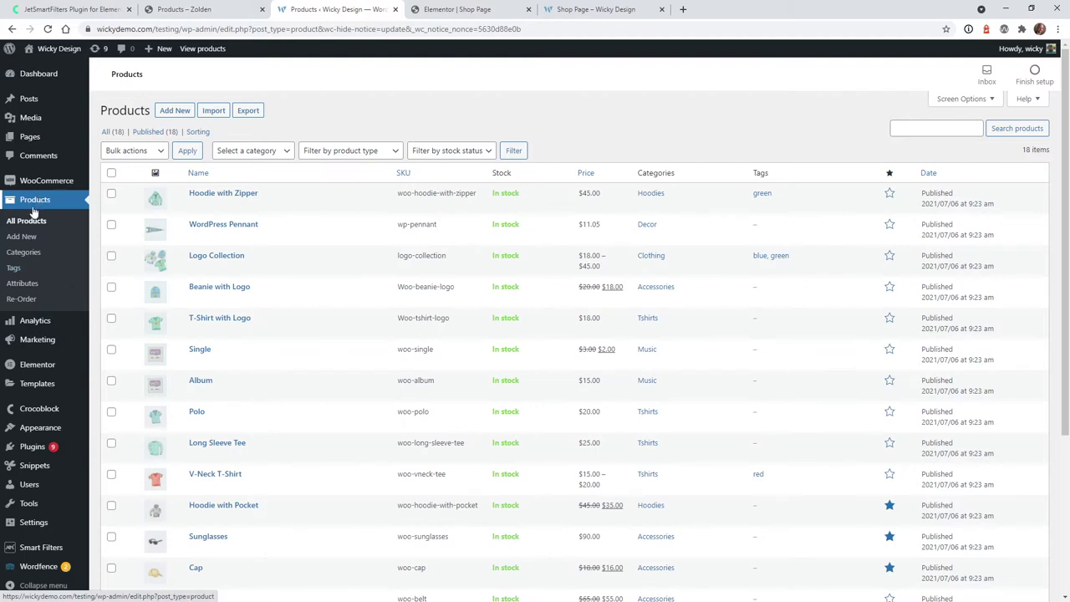
- Review the WooCommerce product tags, then open Hoodie with Zipper in Quick Edit from the products list to view its tag
{"action": "left_click", "coordinate": [36, 273]}
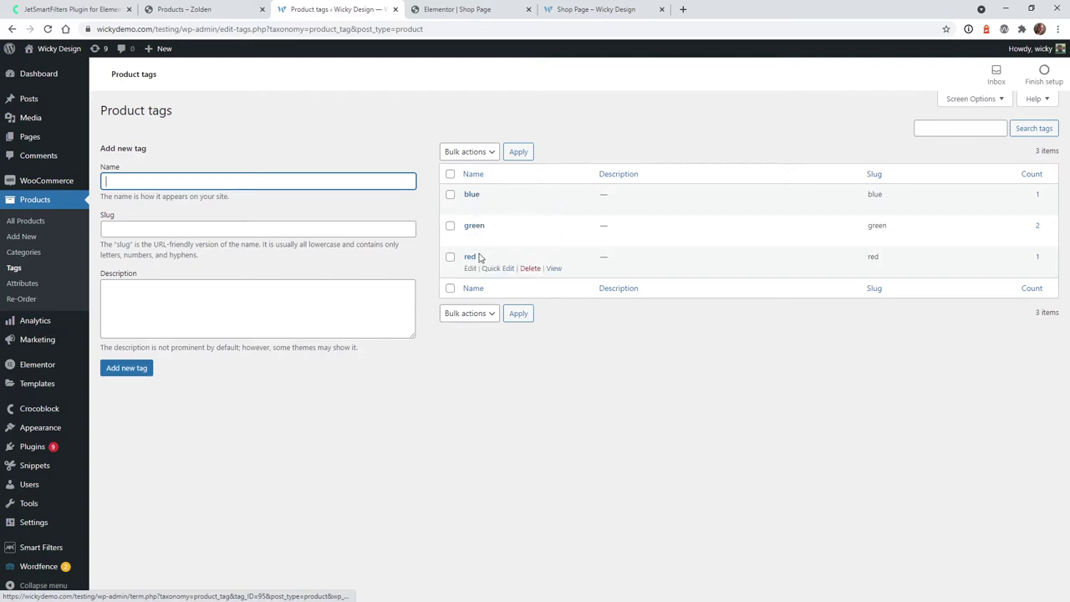
{"action": "left_click", "coordinate": [30, 222]}
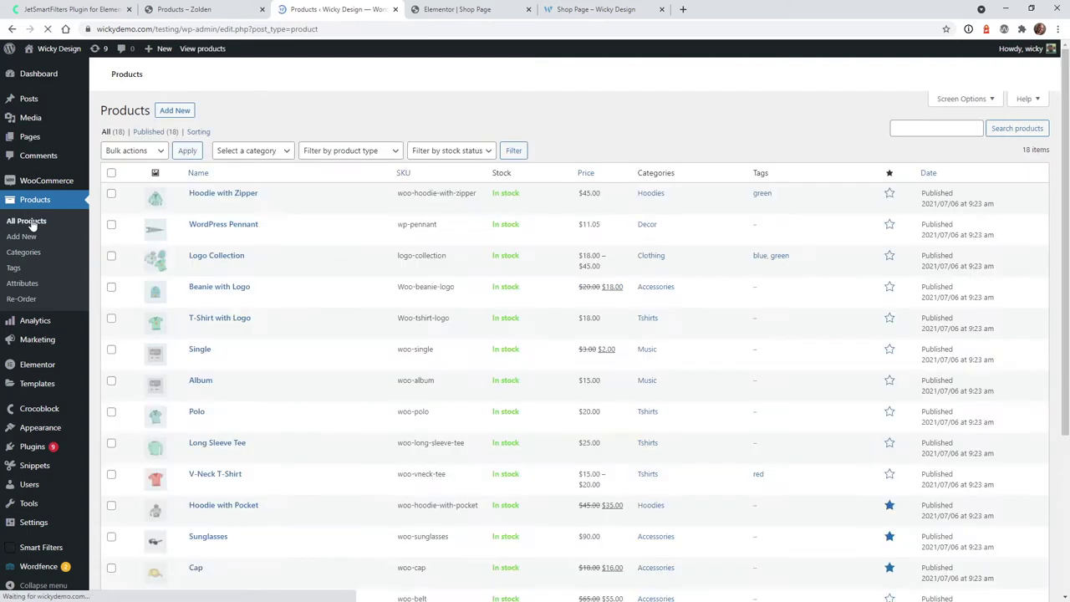
{"action": "left_click", "coordinate": [257, 204]}
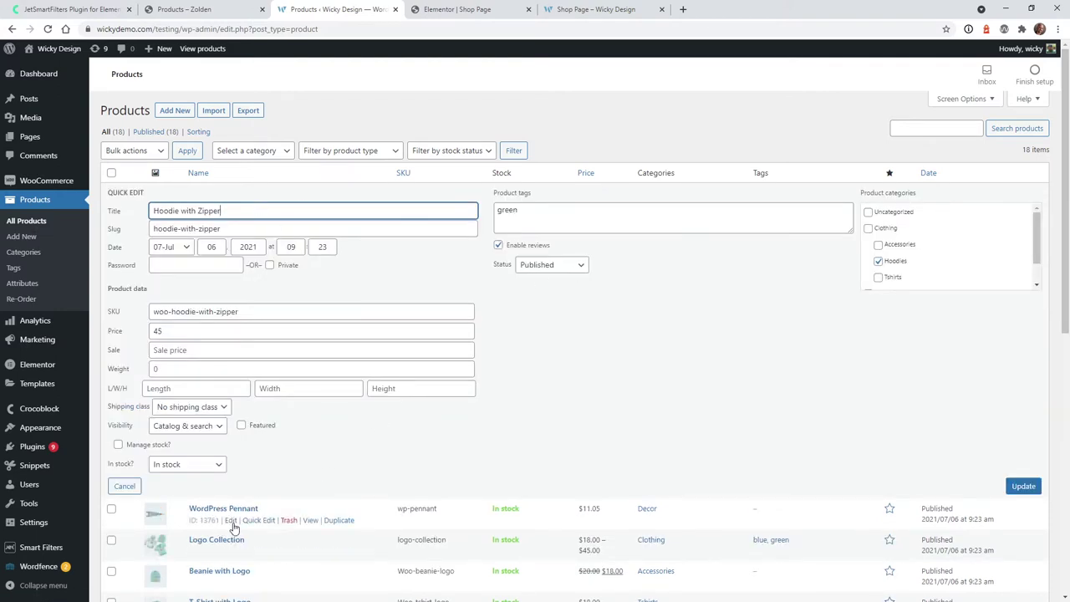
- Add the product tag "blue" to Beanie with Logo through Quick Edit and save the product
{"action": "scroll", "coordinate": [235, 527], "scroll_direction": "down", "scroll_amount": 2}
{"action": "left_click", "coordinate": [260, 473]}
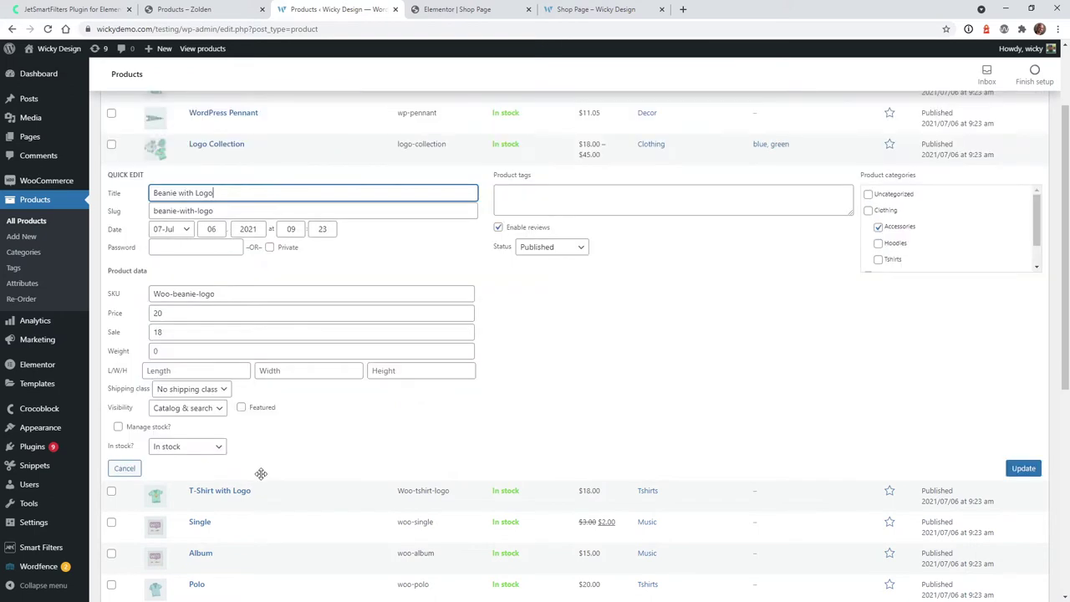
{"action": "left_click", "coordinate": [526, 205]}
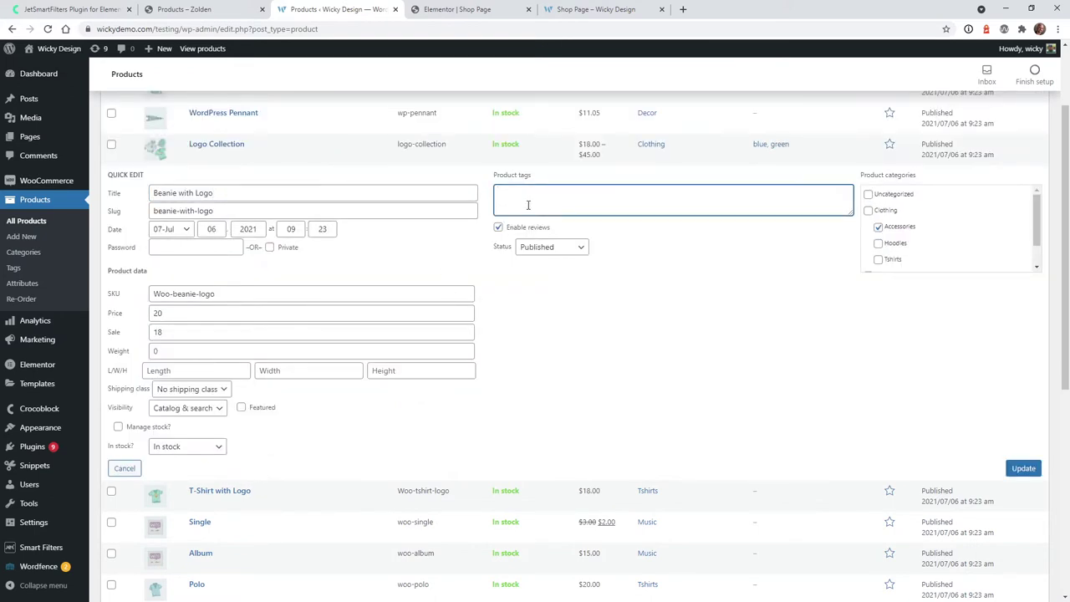
{"action": "type", "text": "blue"}
{"action": "left_click", "coordinate": [525, 224]}
{"action": "left_click", "coordinate": [1023, 468]}
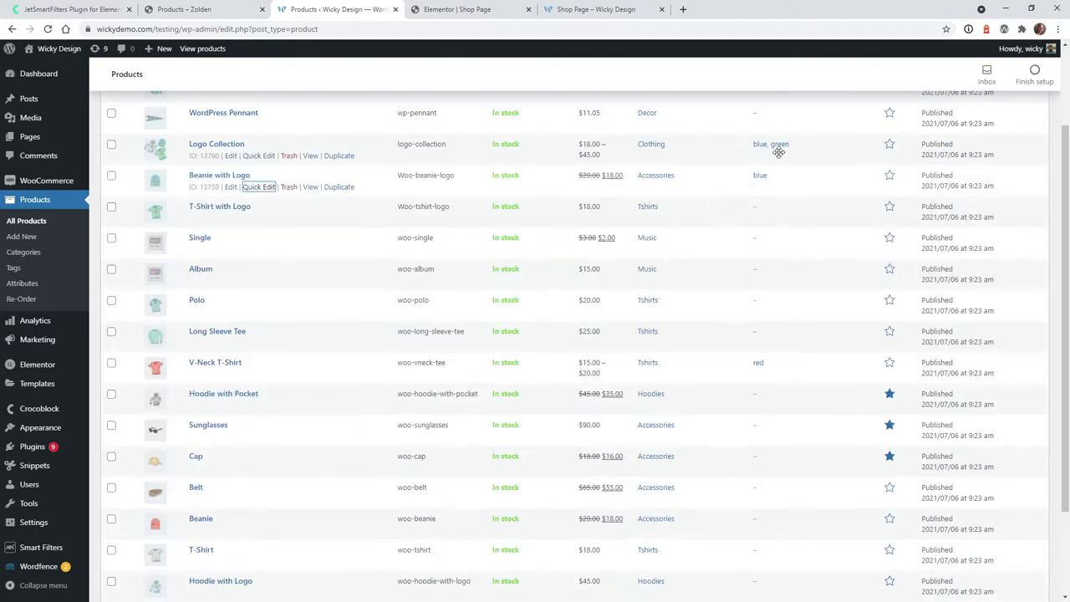
{"action": "scroll", "coordinate": [786, 184], "scroll_direction": "up", "scroll_amount": 2}
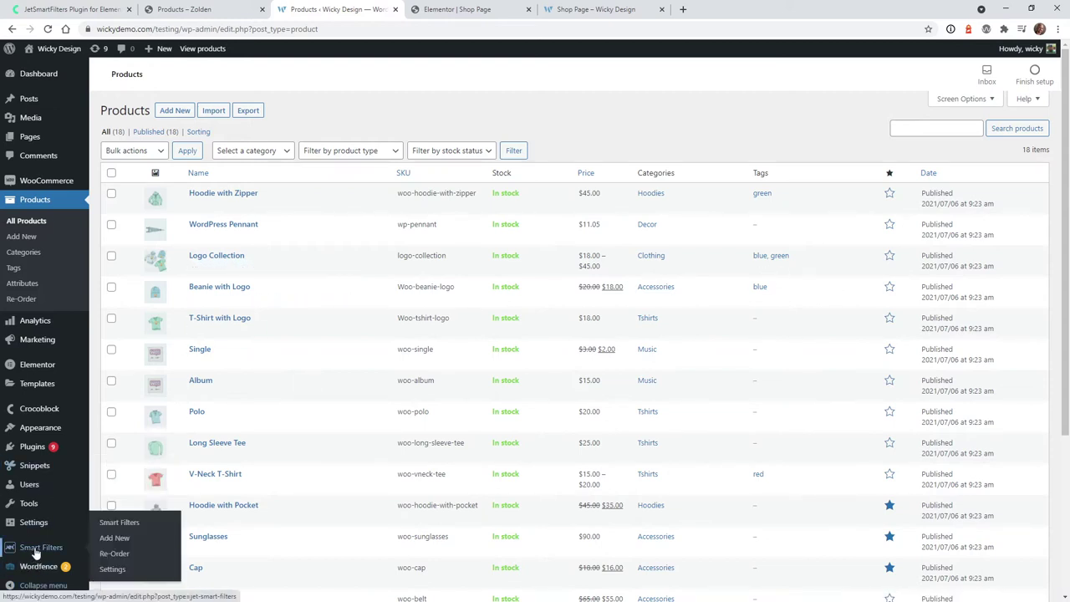
- Open Color Filter from the Smart Filters list and choose Visual as its filter type and Color as its type
{"action": "left_click", "coordinate": [39, 550]}
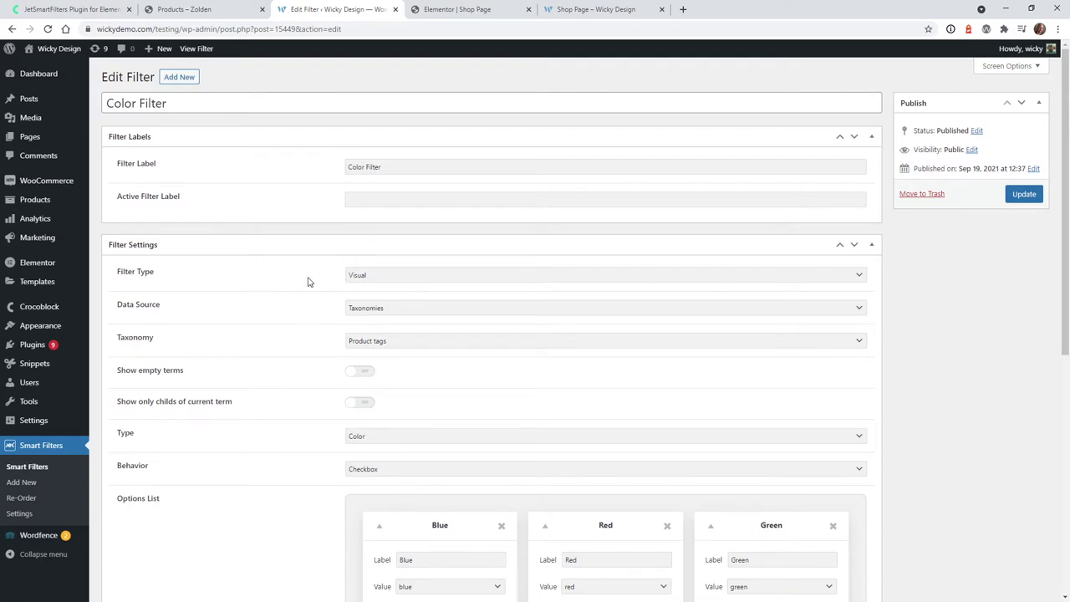
{"action": "left_click", "coordinate": [387, 281]}
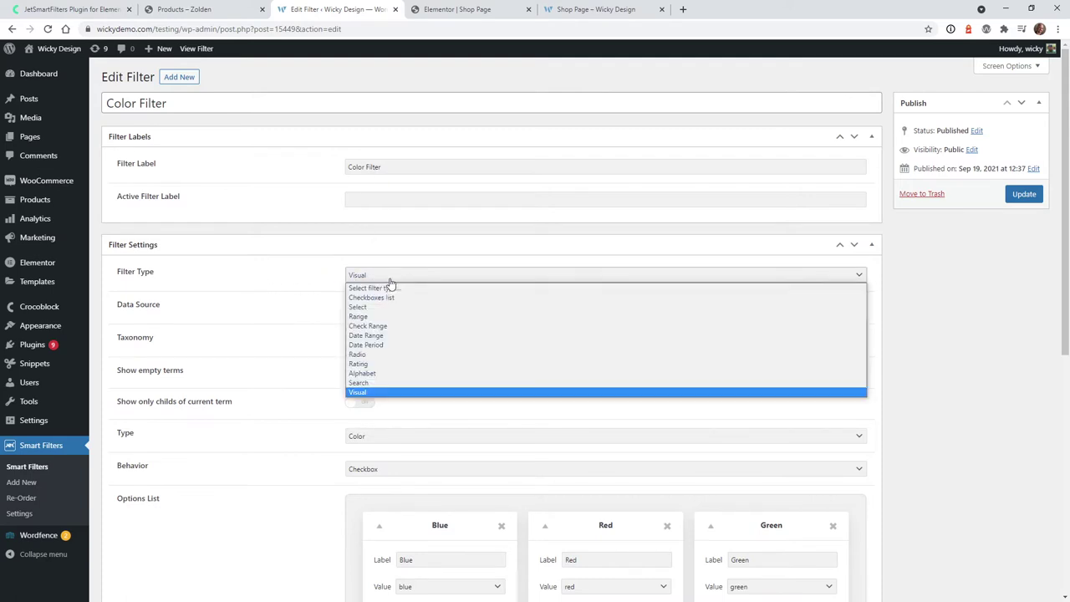
{"action": "left_click", "coordinate": [359, 395]}
{"action": "left_click", "coordinate": [384, 440]}
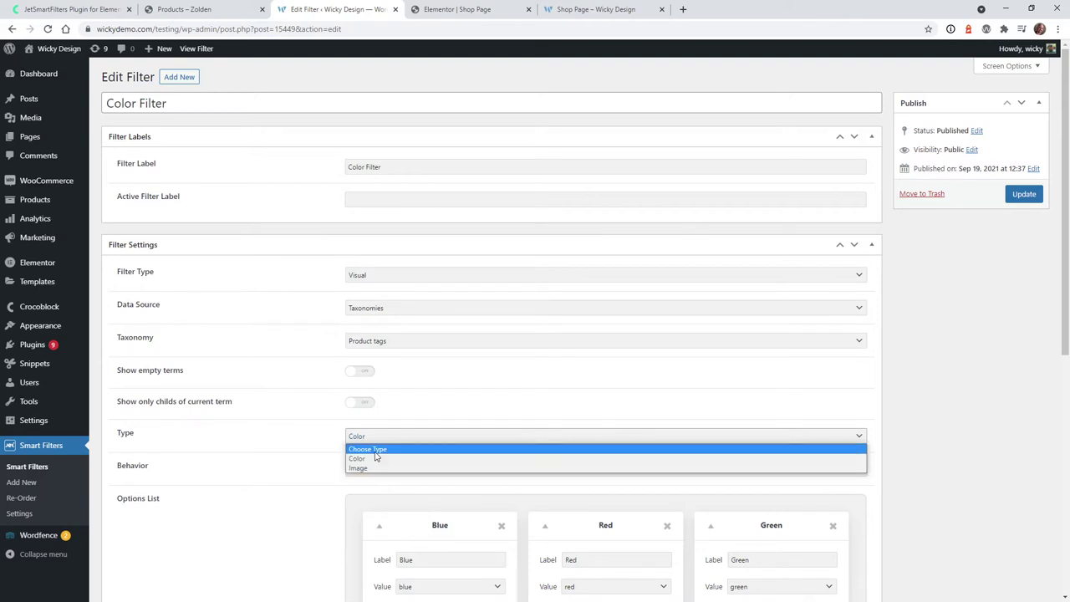
{"action": "left_click", "coordinate": [375, 462]}
- Use Taxonomies as the filter's data source and choose Product tags as the taxonomy
{"action": "left_click", "coordinate": [368, 308]}
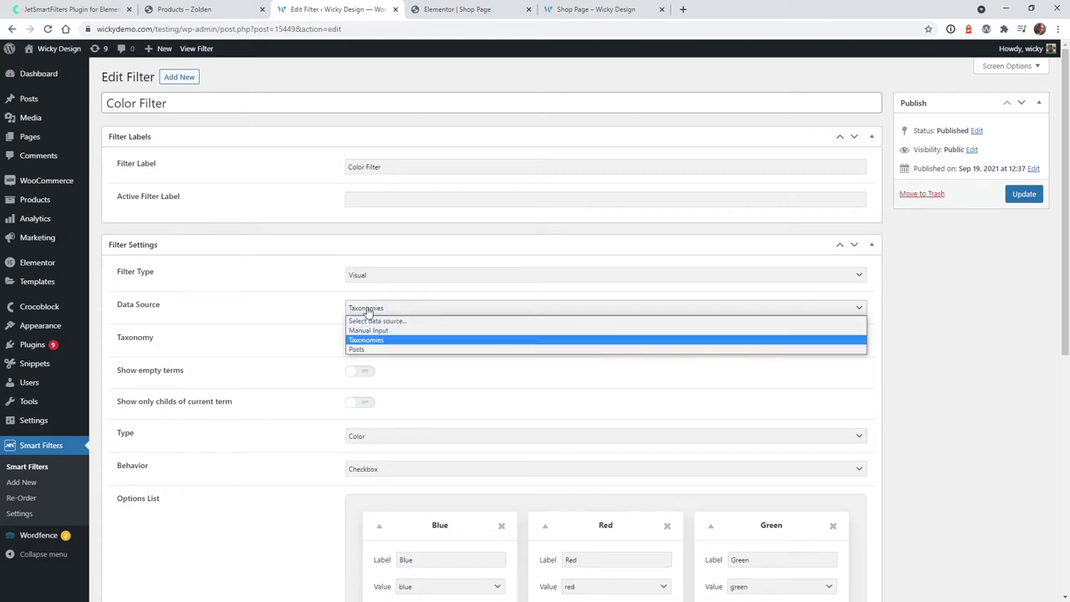
{"action": "left_click", "coordinate": [833, 307]}
{"action": "left_click", "coordinate": [384, 343]}
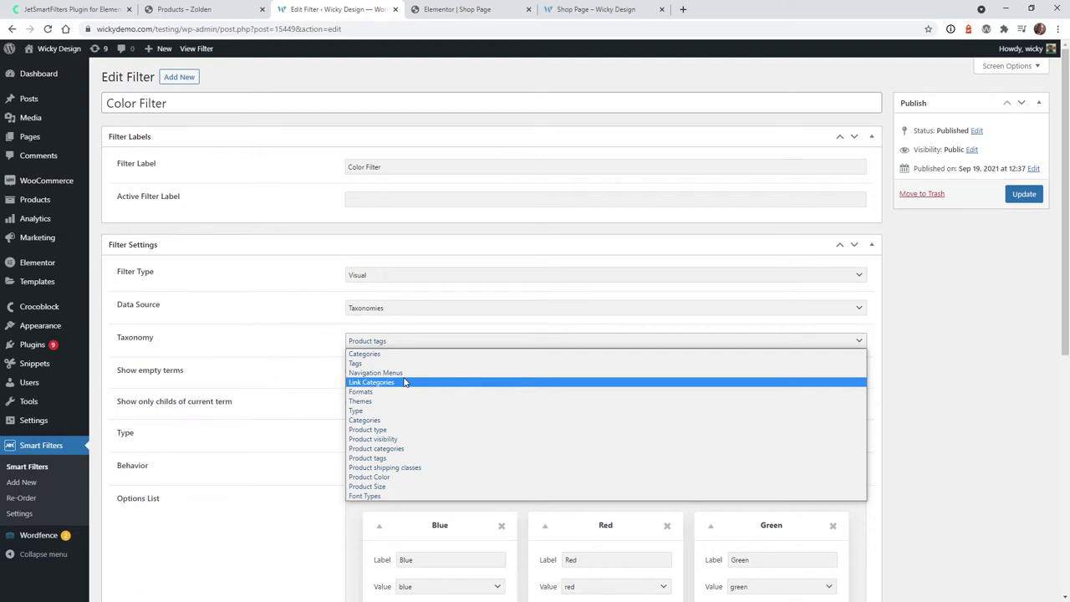
{"action": "left_click", "coordinate": [386, 459]}
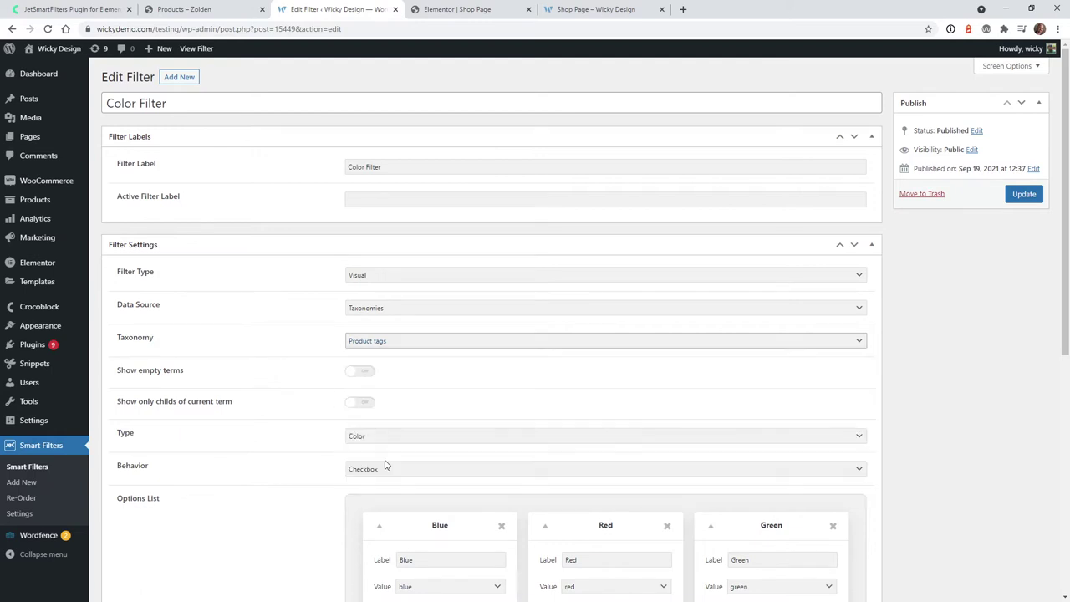
- Remove the Blue, Red and Green entries from the filter's options list and keep the behavior as Checkbox
{"action": "scroll", "coordinate": [282, 428], "scroll_direction": "down", "scroll_amount": 1}
{"action": "scroll", "coordinate": [281, 428], "scroll_direction": "down", "scroll_amount": 2}
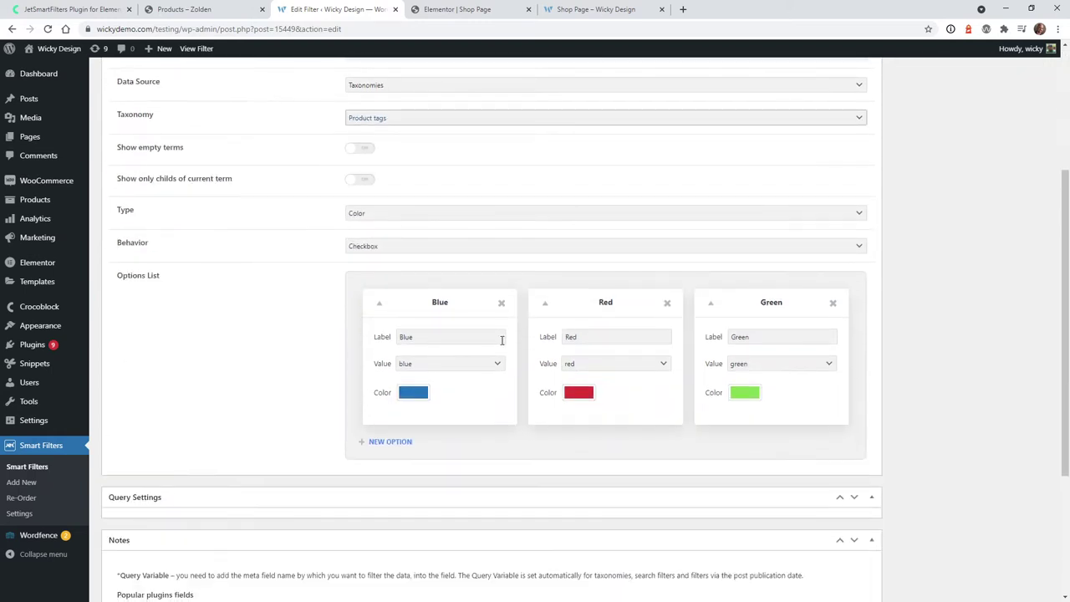
{"action": "left_click", "coordinate": [501, 304]}
{"action": "left_click", "coordinate": [502, 303]}
{"action": "left_click", "coordinate": [502, 304]}
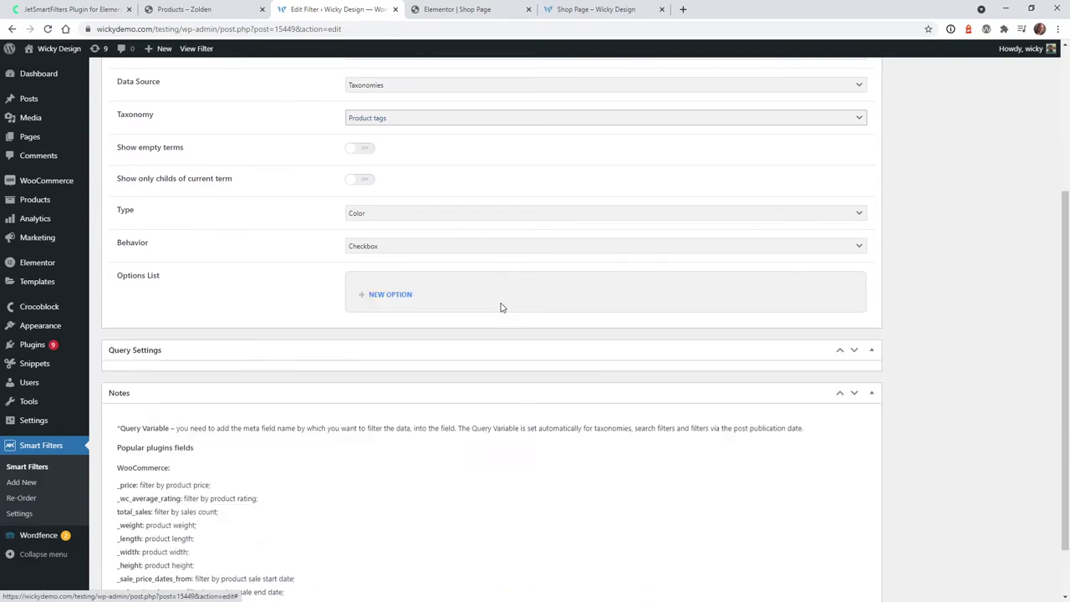
{"action": "left_click", "coordinate": [382, 249]}
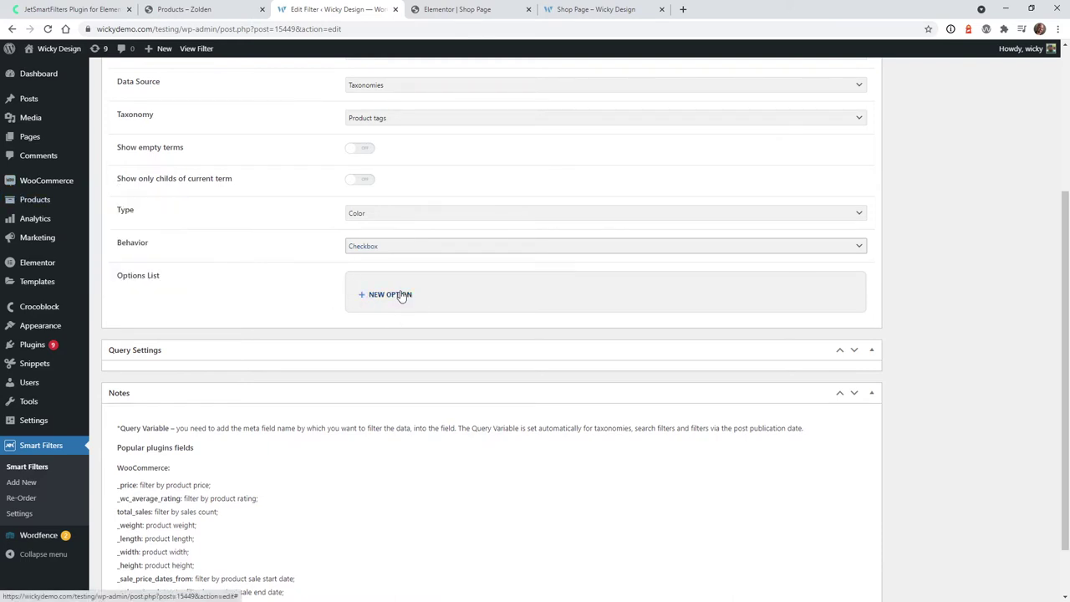
- Add a filter option labeled "Red" with the value red and the red preset color #dd3333
{"action": "left_click", "coordinate": [392, 295]}
{"action": "left_click", "coordinate": [418, 334]}
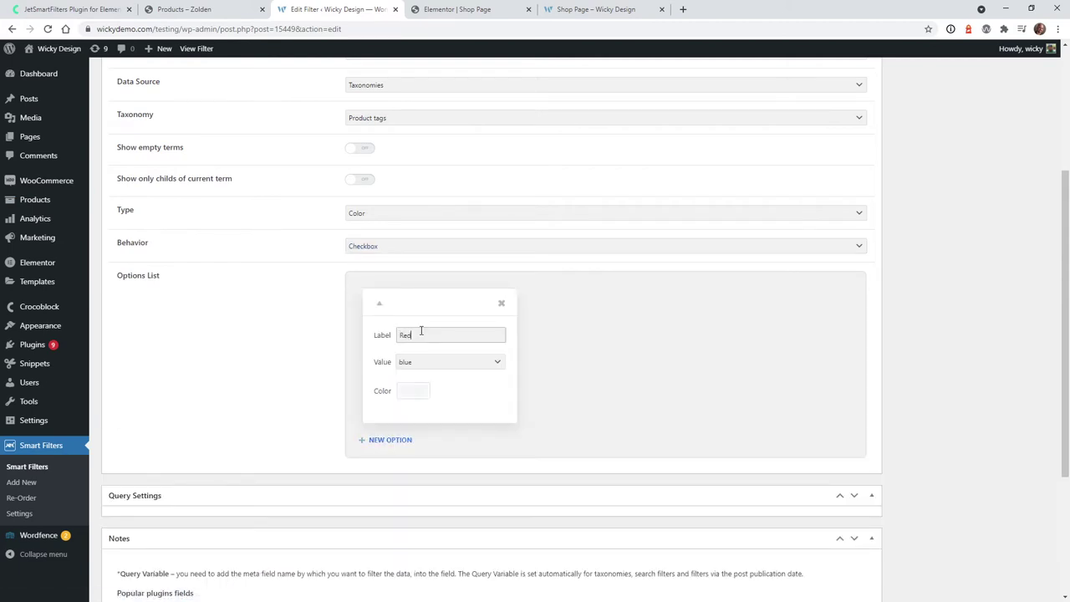
{"action": "left_click", "coordinate": [443, 364]}
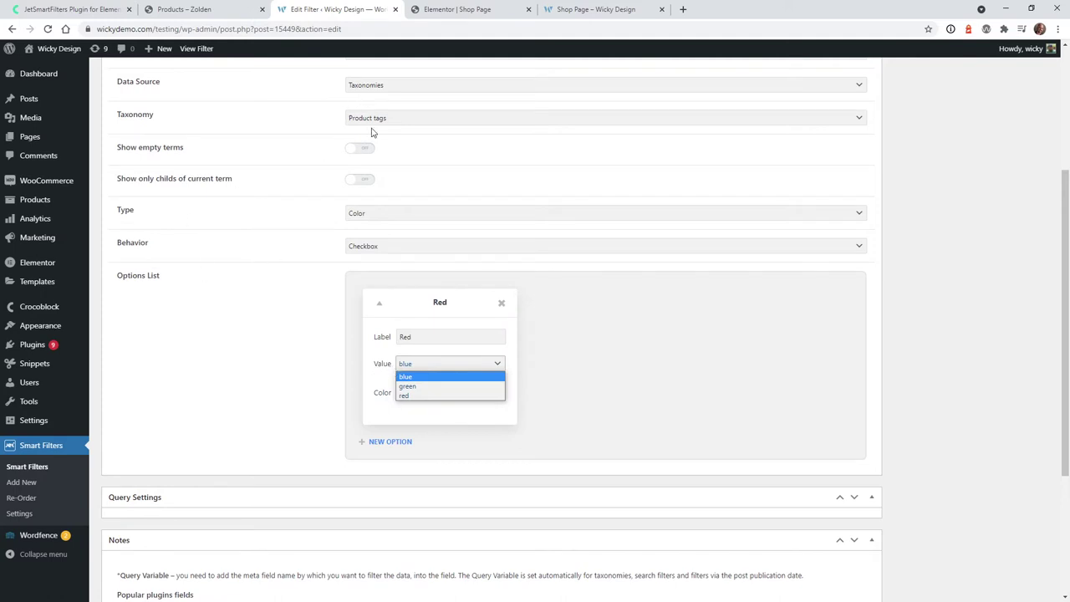
{"action": "left_click", "coordinate": [417, 396]}
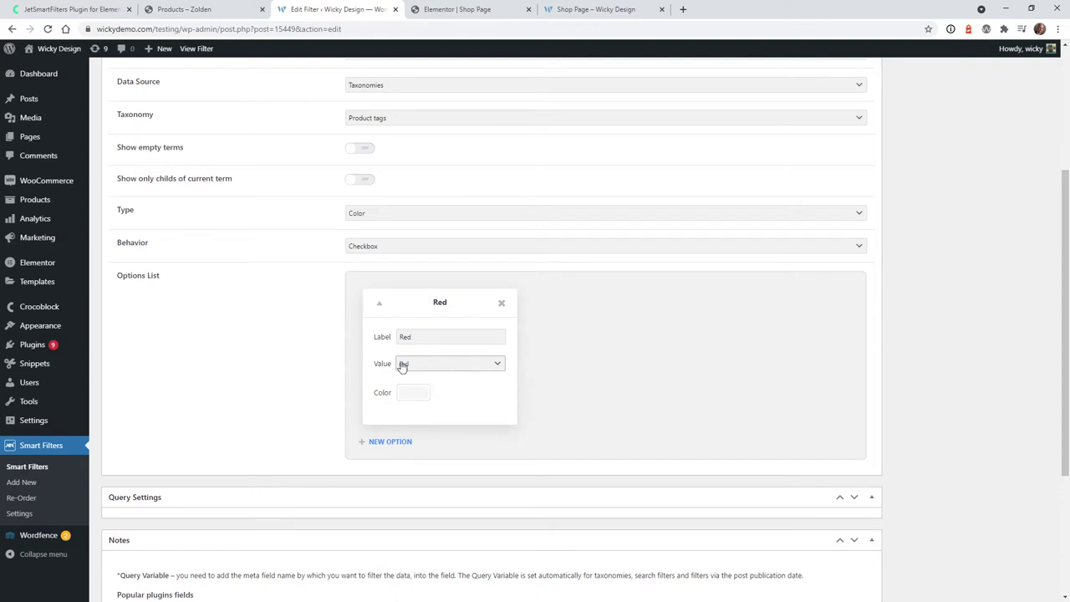
{"action": "left_click", "coordinate": [410, 393]}
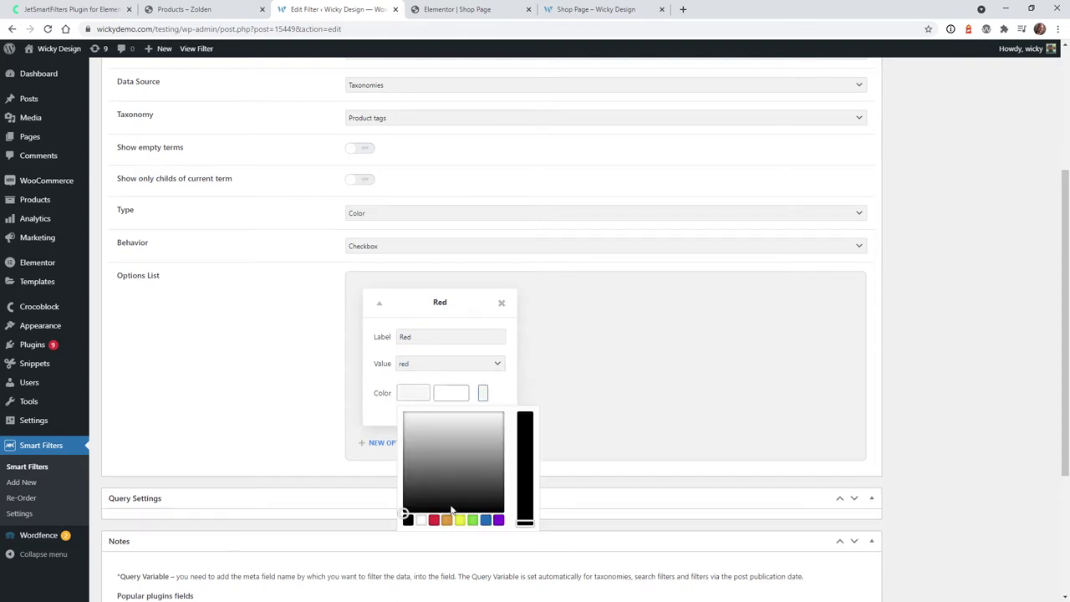
{"action": "left_click", "coordinate": [433, 520]}
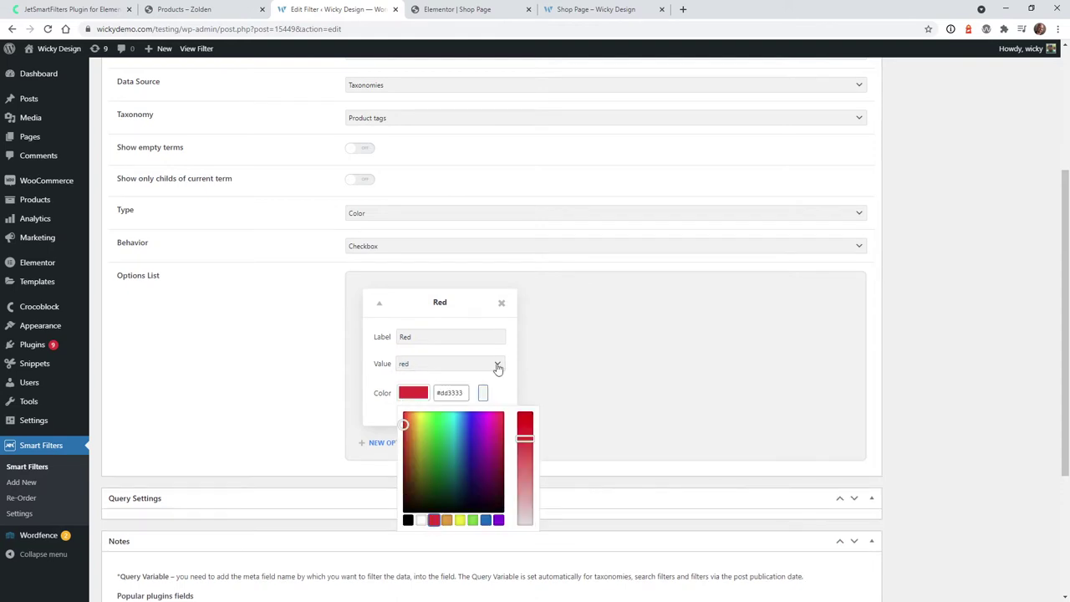
{"action": "left_click", "coordinate": [575, 388]}
- Add a filter option labeled "Blue" with the value blue and the blue preset color
{"action": "left_click", "coordinate": [393, 442]}
{"action": "left_click", "coordinate": [579, 335]}
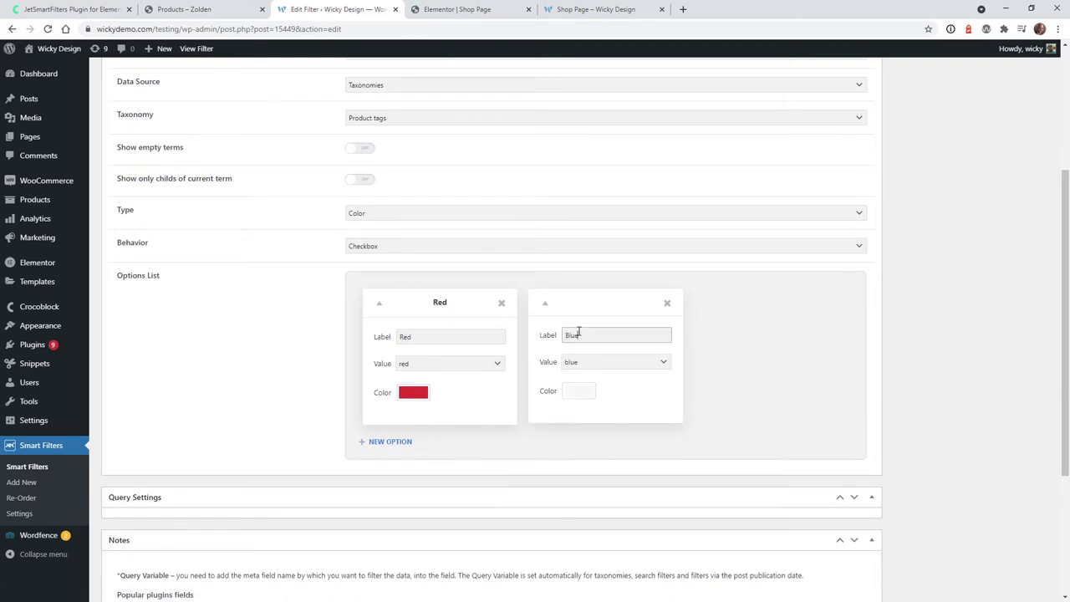
{"action": "left_click", "coordinate": [579, 392]}
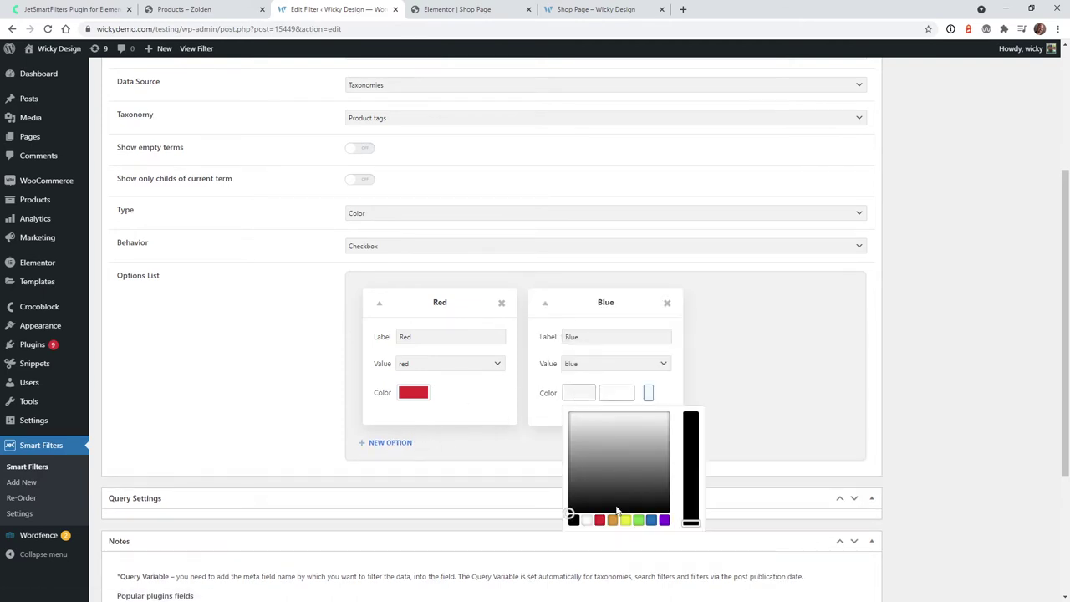
{"action": "left_click", "coordinate": [650, 521]}
{"action": "left_click", "coordinate": [761, 390]}
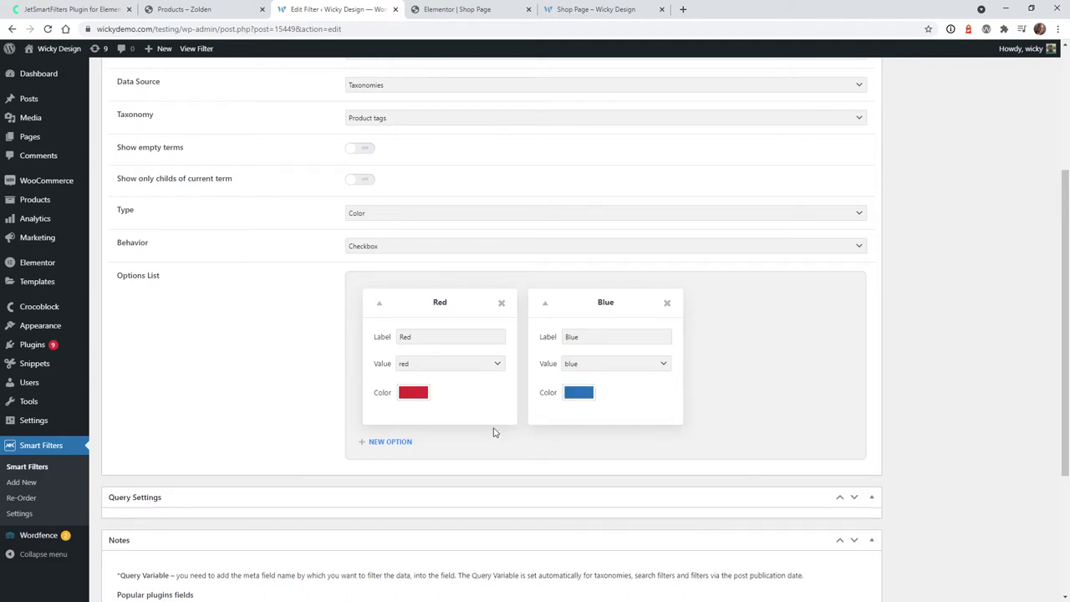
- Add a filter option labeled "Green" with the value green and the green preset color, and update the filter
{"action": "left_click", "coordinate": [391, 442]}
{"action": "left_click", "coordinate": [746, 336]}
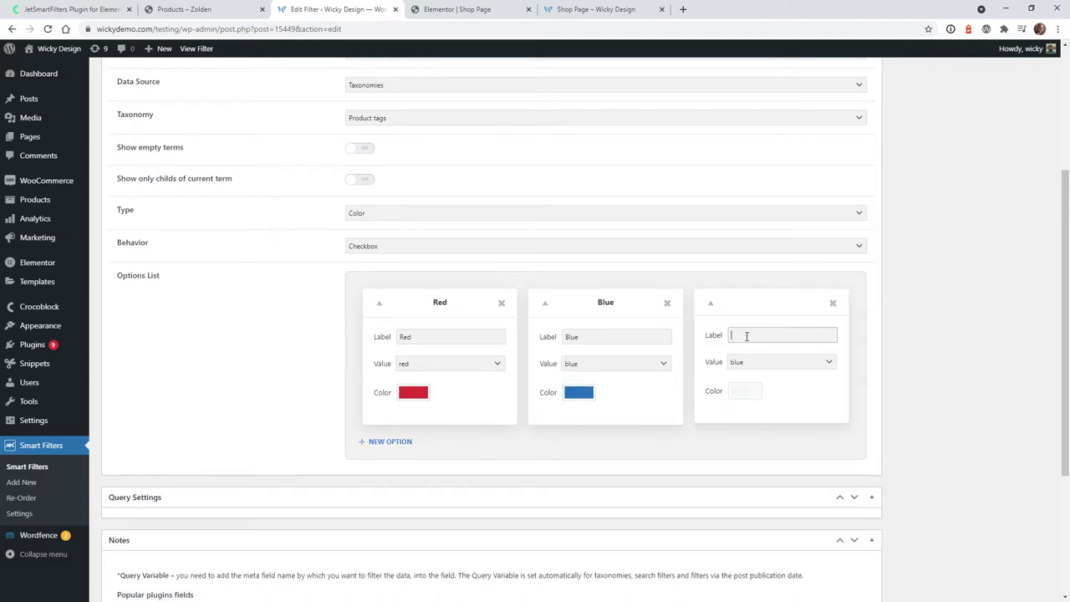
{"action": "left_click", "coordinate": [804, 362]}
{"action": "left_click", "coordinate": [747, 386]}
{"action": "left_click", "coordinate": [745, 392]}
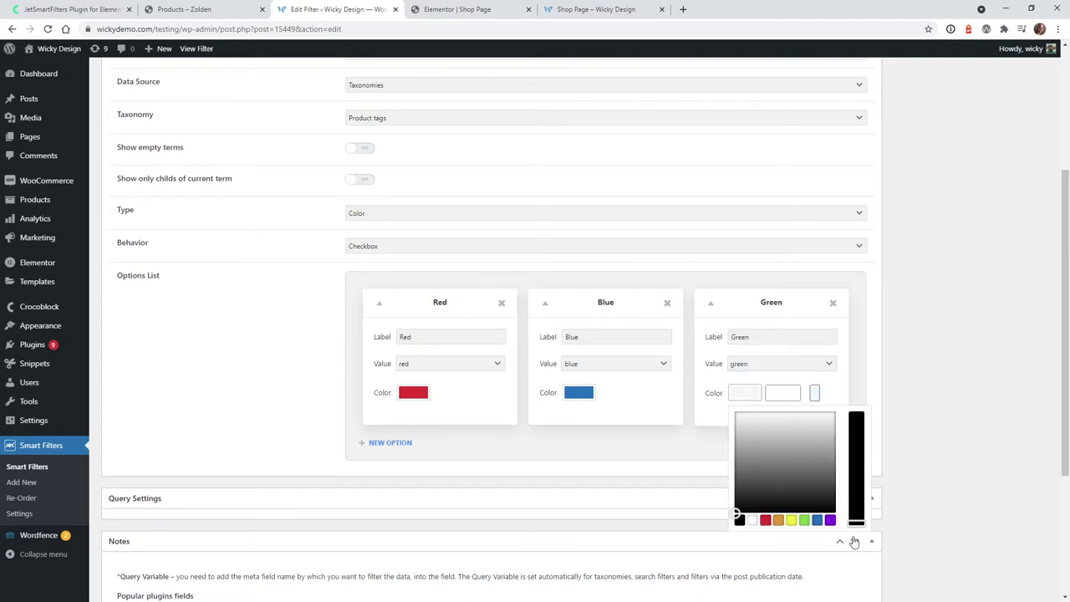
{"action": "left_click", "coordinate": [805, 521]}
{"action": "left_click", "coordinate": [639, 456]}
{"action": "scroll", "coordinate": [892, 432], "scroll_direction": "up", "scroll_amount": 5}
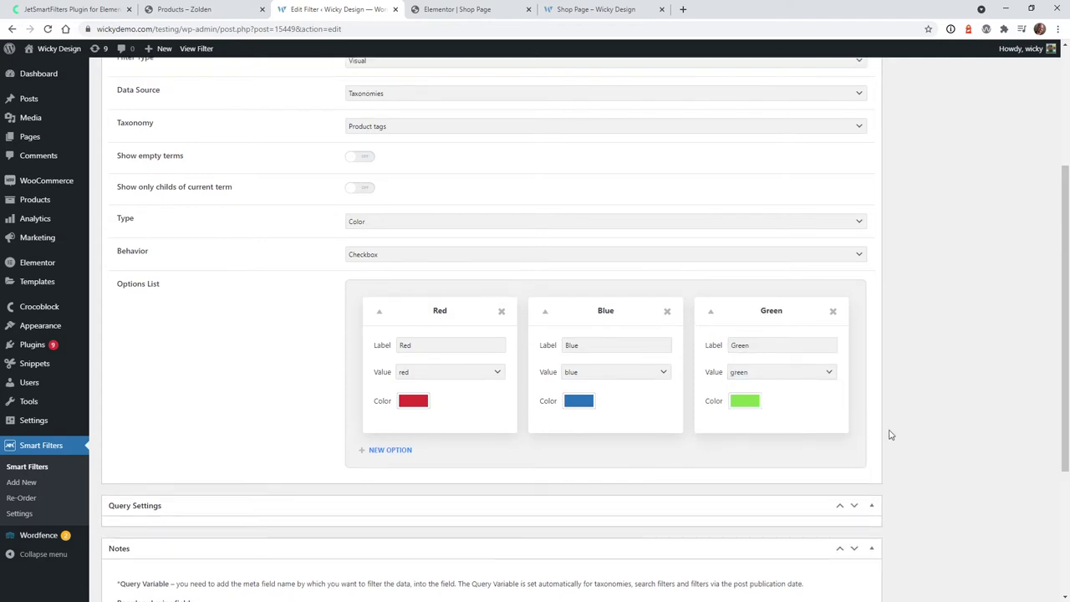
{"action": "left_click", "coordinate": [1022, 197]}
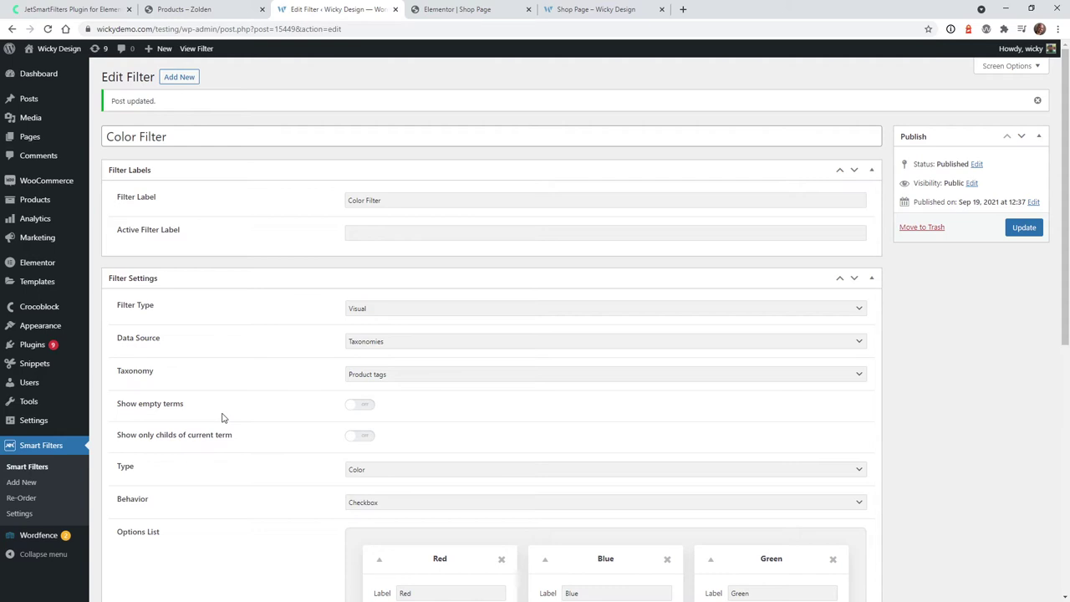
- Switch to the Shop Page in Elementor and delete the existing color filter, Remove filters and Products widgets
{"action": "key", "text": "ctrl+Tab"}
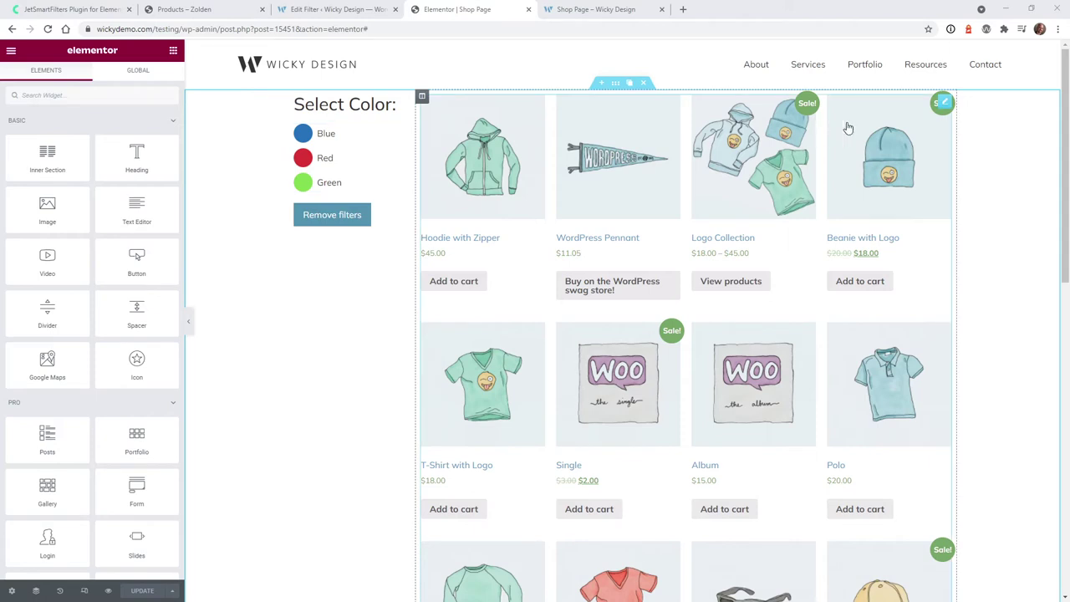
{"action": "left_click", "coordinate": [945, 102]}
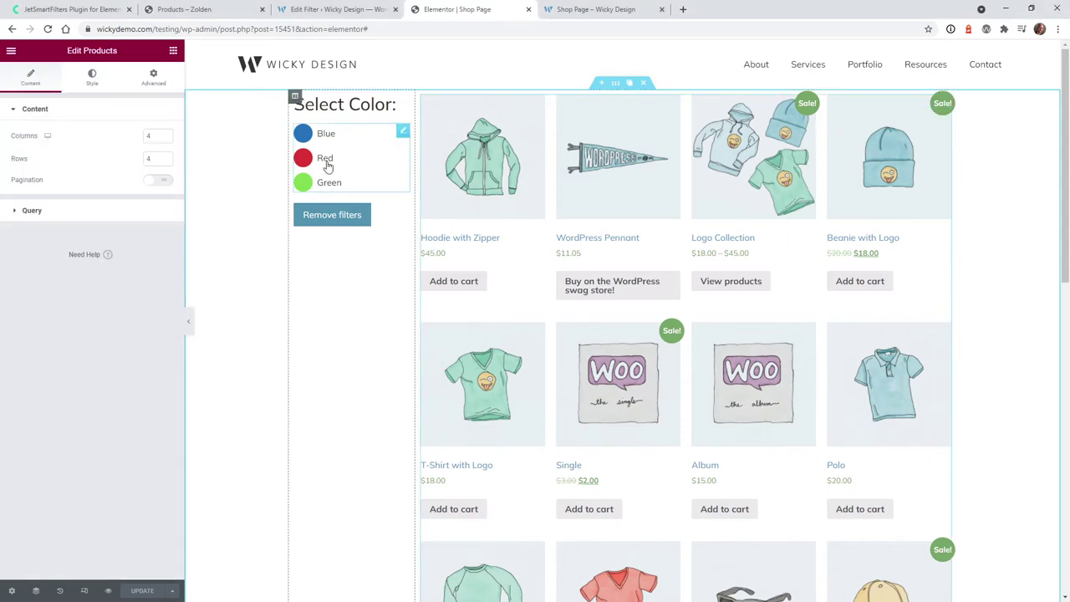
{"action": "left_click", "coordinate": [376, 132]}
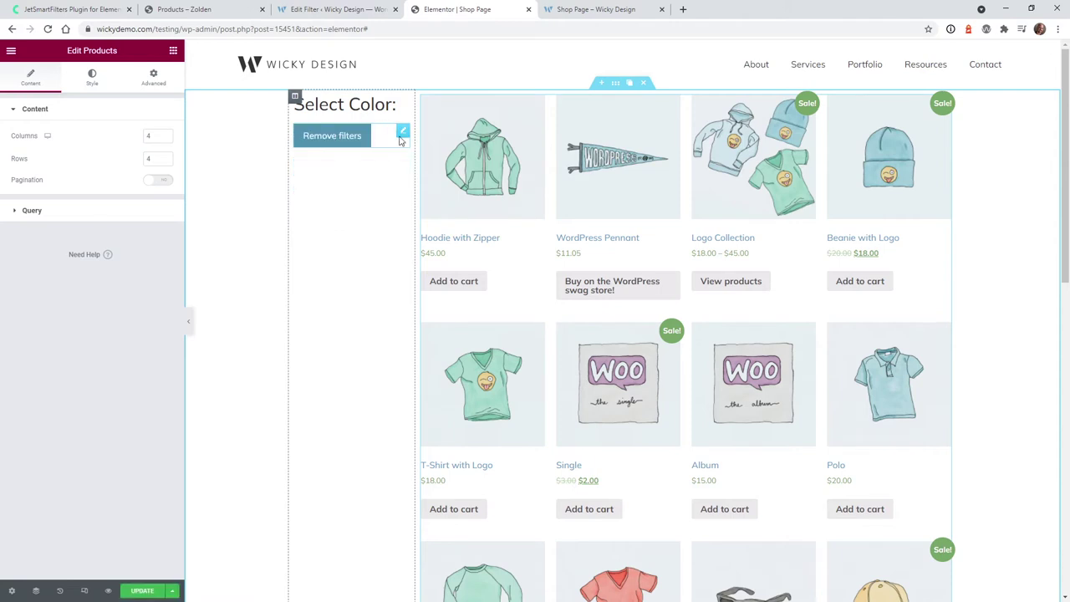
{"action": "left_click", "coordinate": [376, 132]}
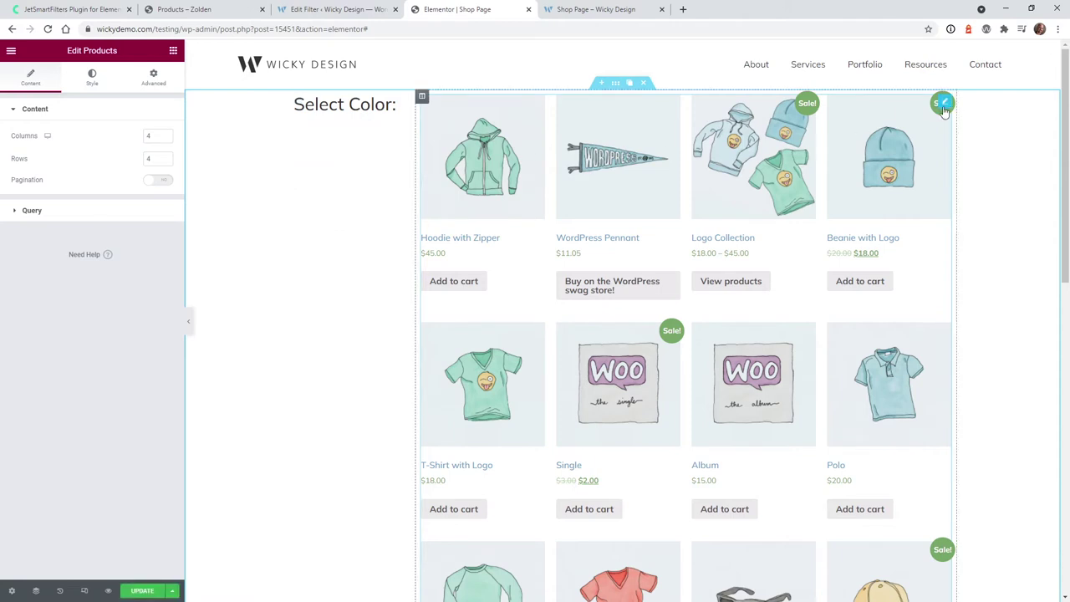
{"action": "left_click", "coordinate": [917, 102]}
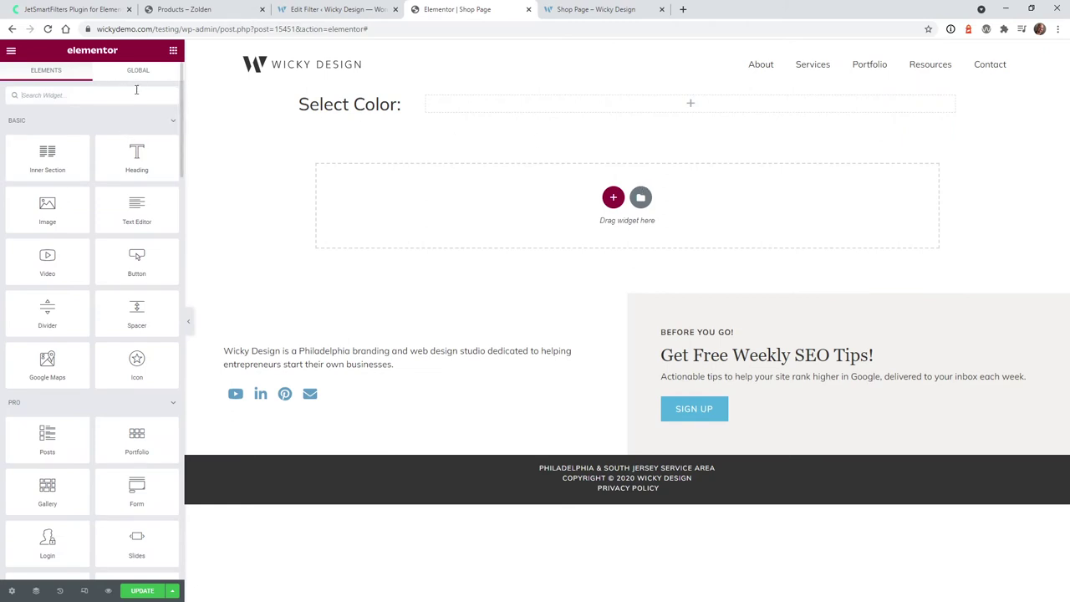
- Add a Visual Filter widget in the empty column beside the "Select Color:" heading and assign Color Filter to it
{"action": "left_click", "coordinate": [137, 92]}
{"action": "type", "text": "visu"}
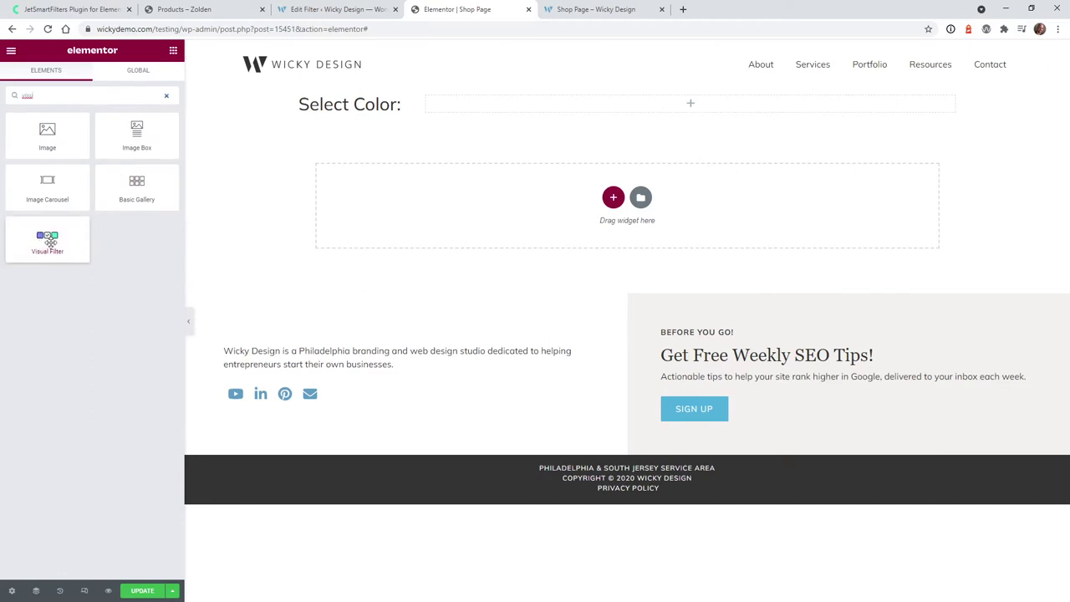
{"action": "left_click_drag", "start_coordinate": [46, 243], "coordinate": [494, 107]}
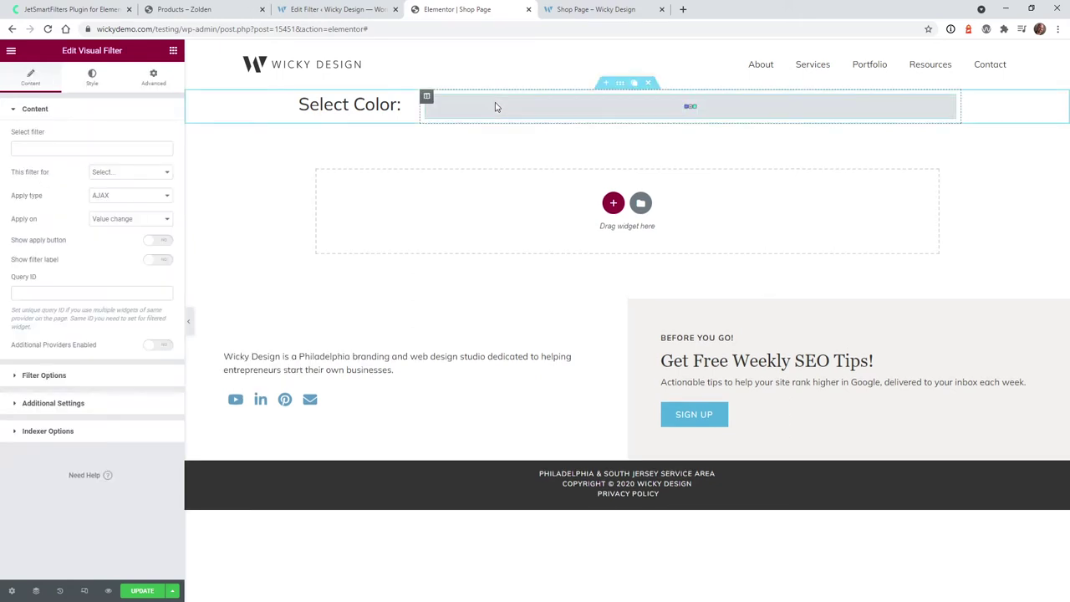
{"action": "left_click", "coordinate": [39, 151]}
{"action": "type", "text": "colo"}
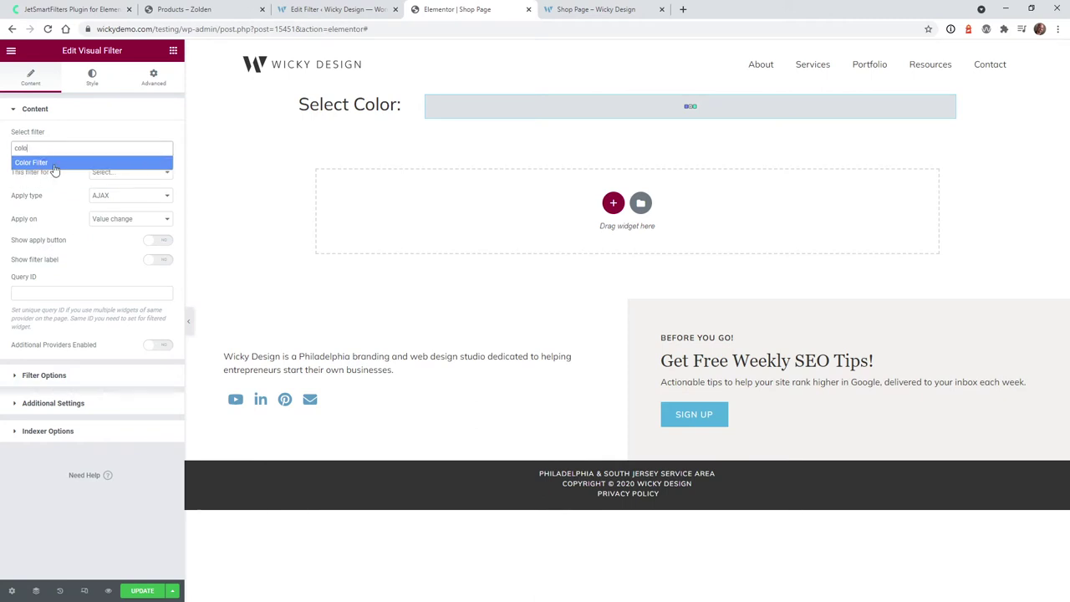
{"action": "left_click", "coordinate": [53, 166]}
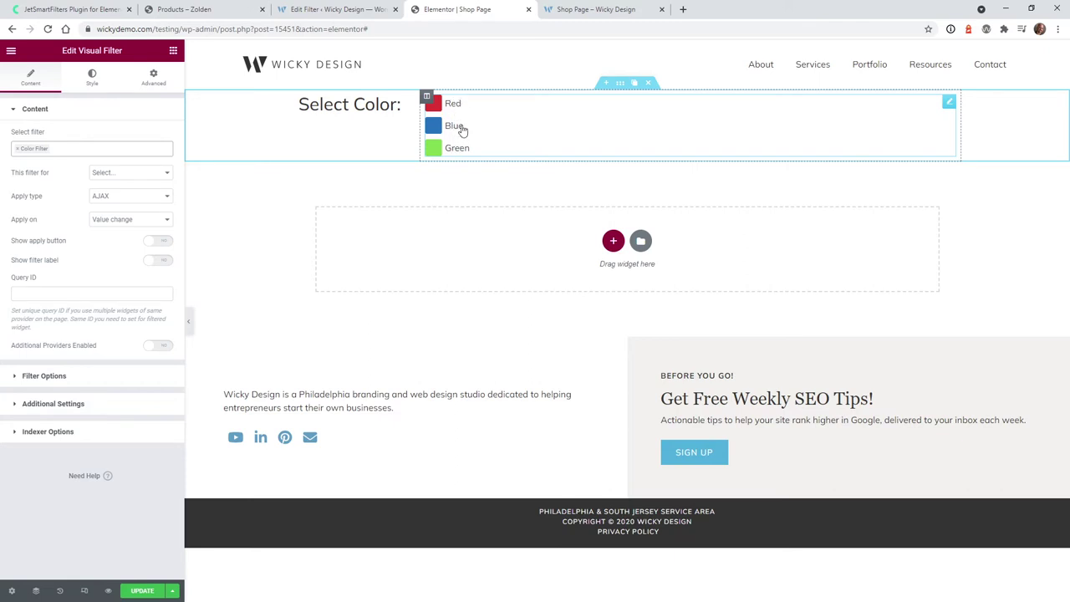
- Compare the Color Filter's options list in the filter settings with the swatches on the Elementor page
{"action": "left_click", "coordinate": [356, 7]}
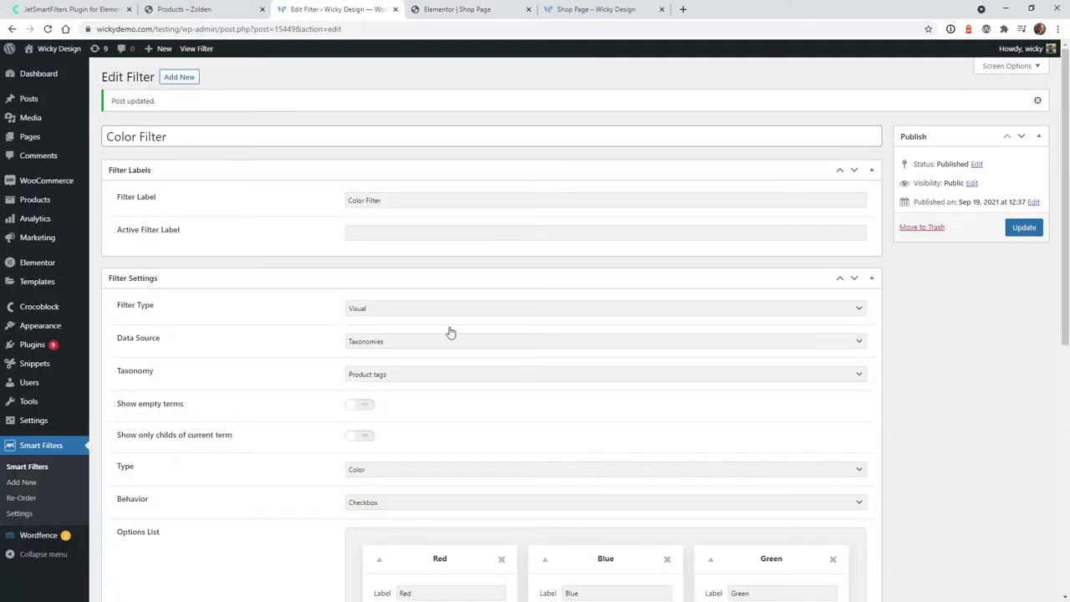
{"action": "scroll", "coordinate": [259, 392], "scroll_direction": "down", "scroll_amount": 3}
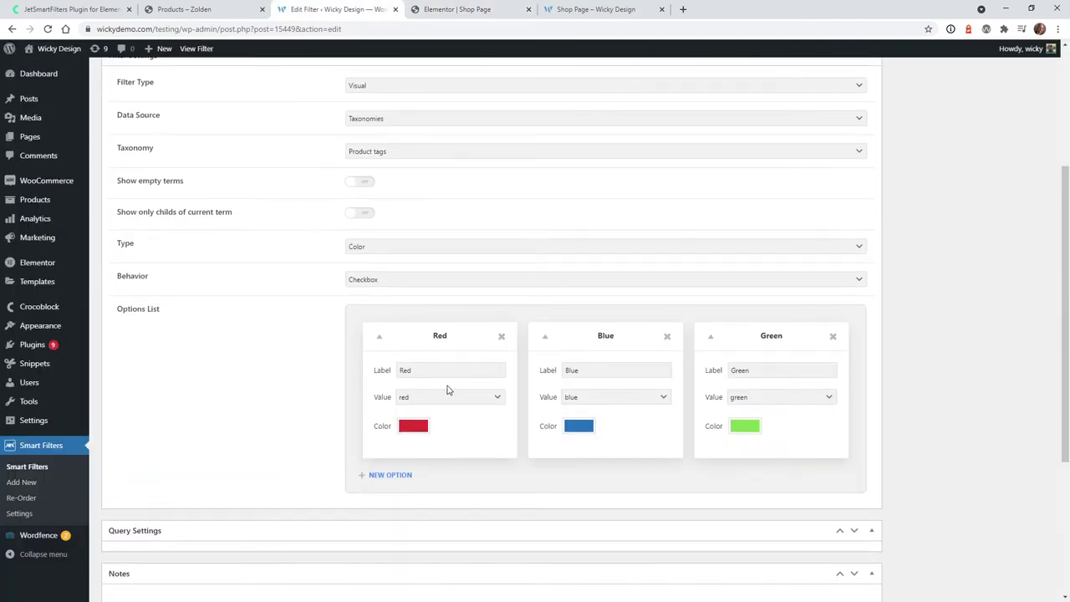
{"action": "left_click", "coordinate": [465, 7]}
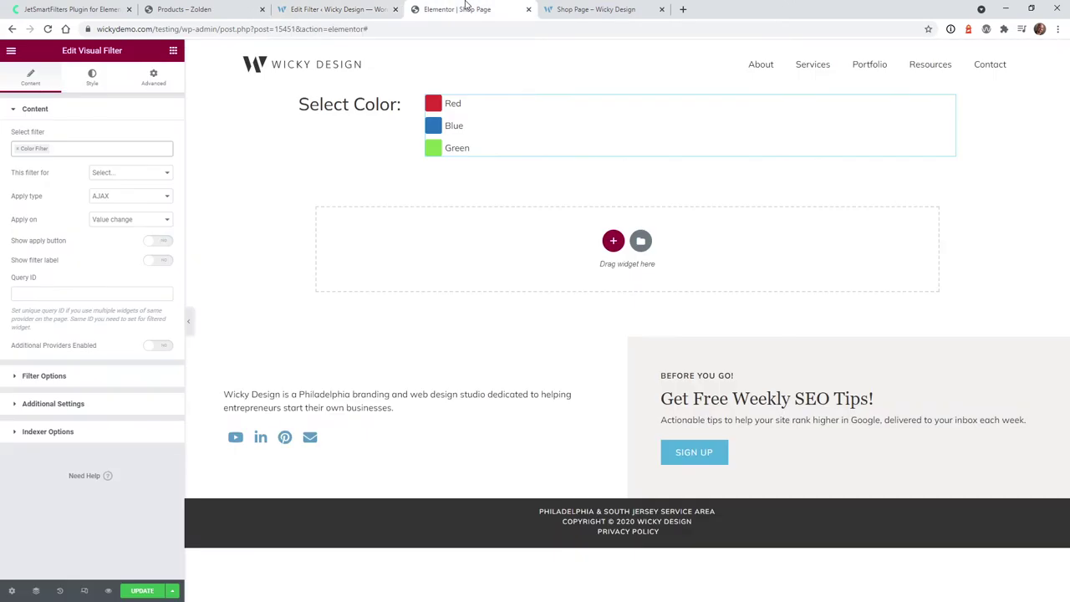
- Add a Products widget in a new section below the color swatches
{"action": "left_click", "coordinate": [173, 52]}
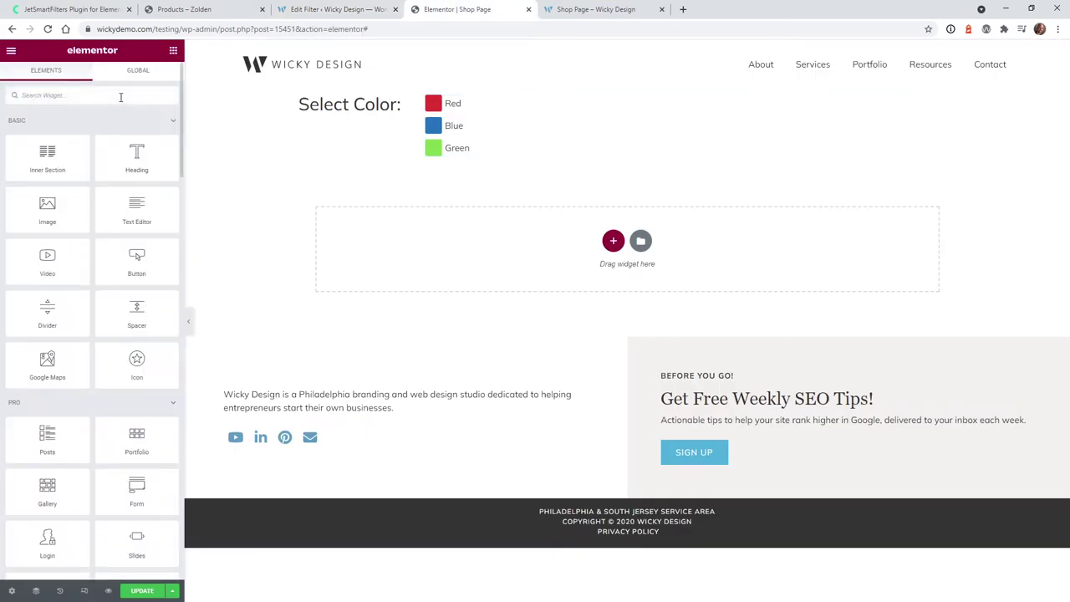
{"action": "type", "text": "product"}
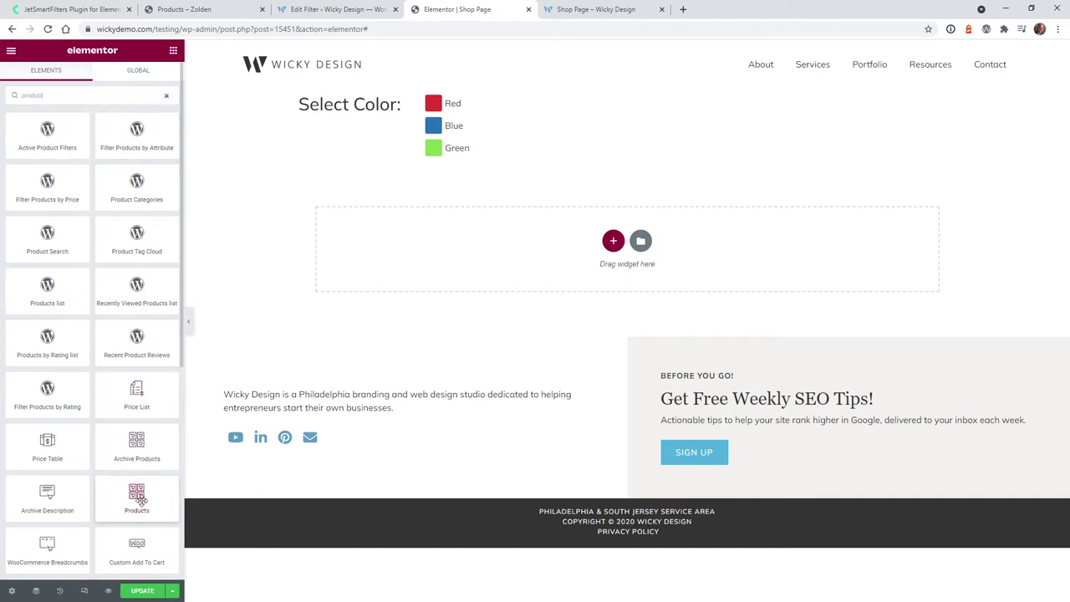
{"action": "left_click_drag", "start_coordinate": [134, 499], "coordinate": [460, 237]}
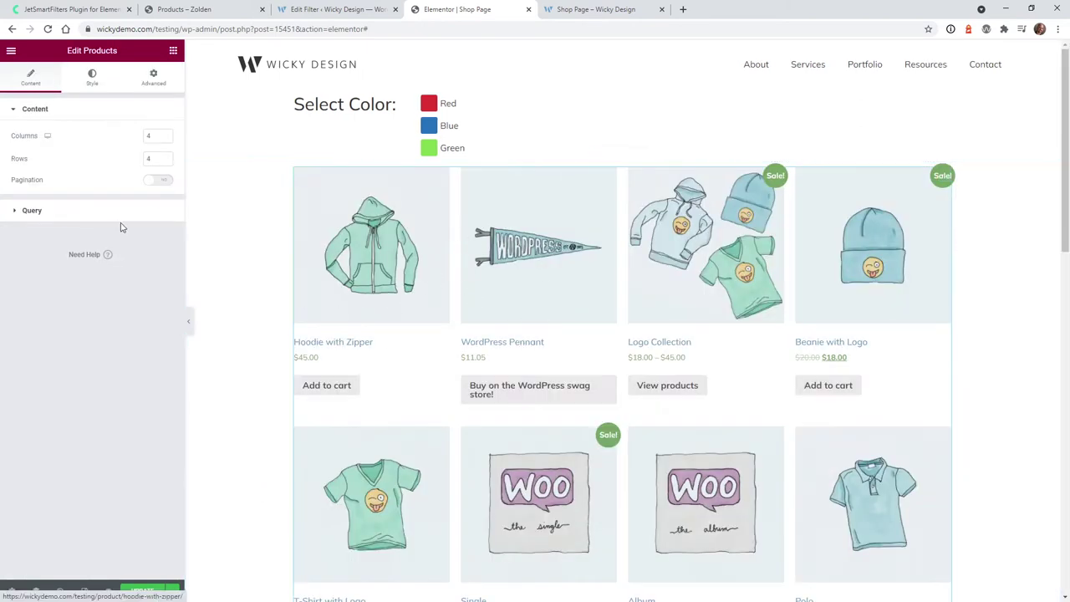
- Look through the available query sources for the Products widget
{"action": "left_click", "coordinate": [45, 213]}
{"action": "left_click", "coordinate": [102, 166]}
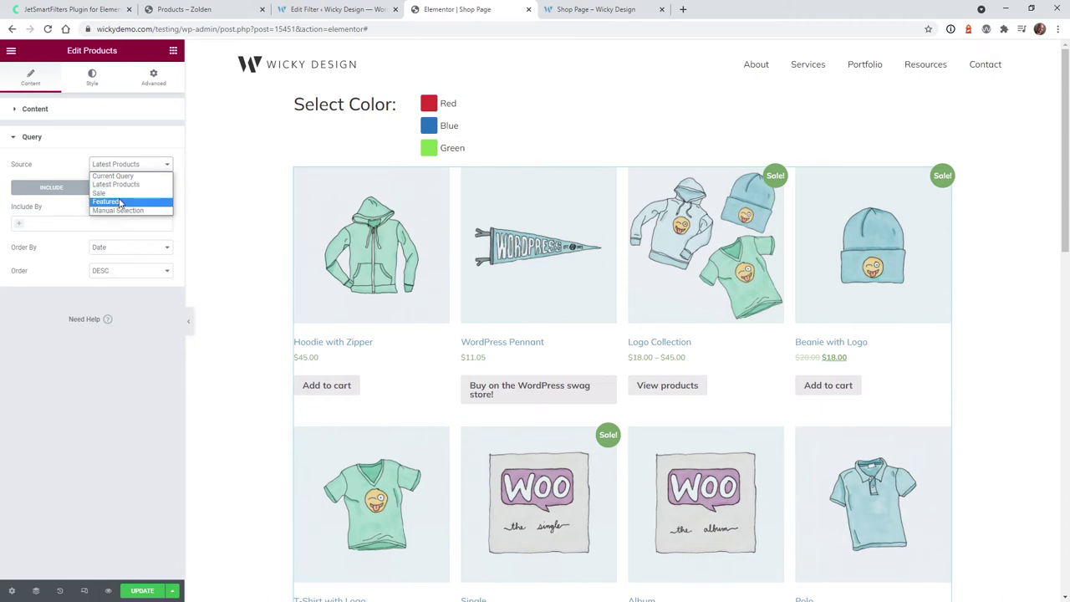
{"action": "left_click", "coordinate": [103, 433]}
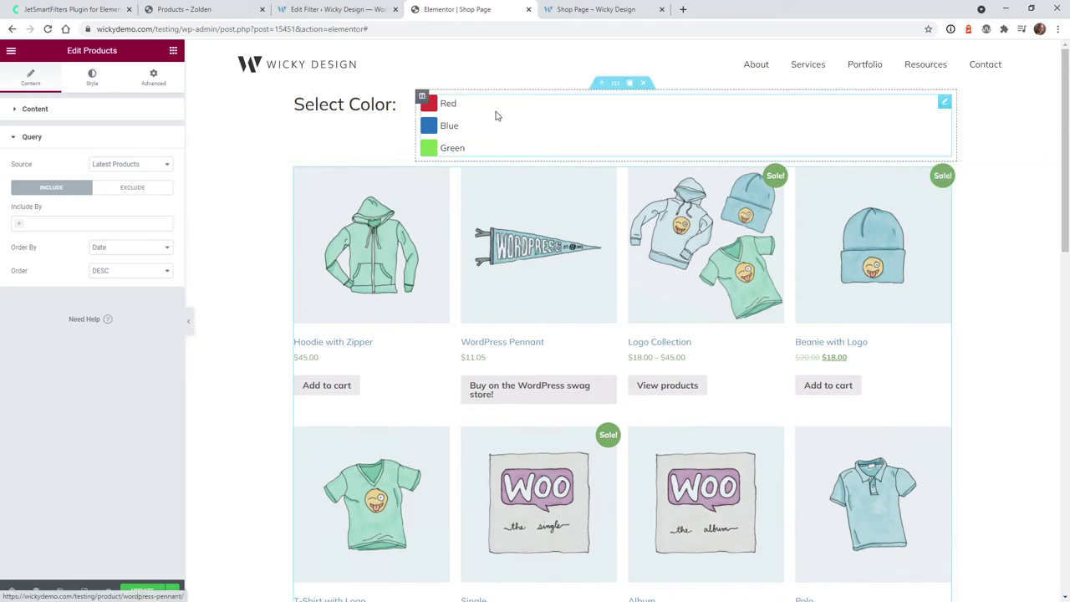
- Set the Visual Filter to apply to Elementor Pro Products and update the page
{"action": "left_click", "coordinate": [946, 102]}
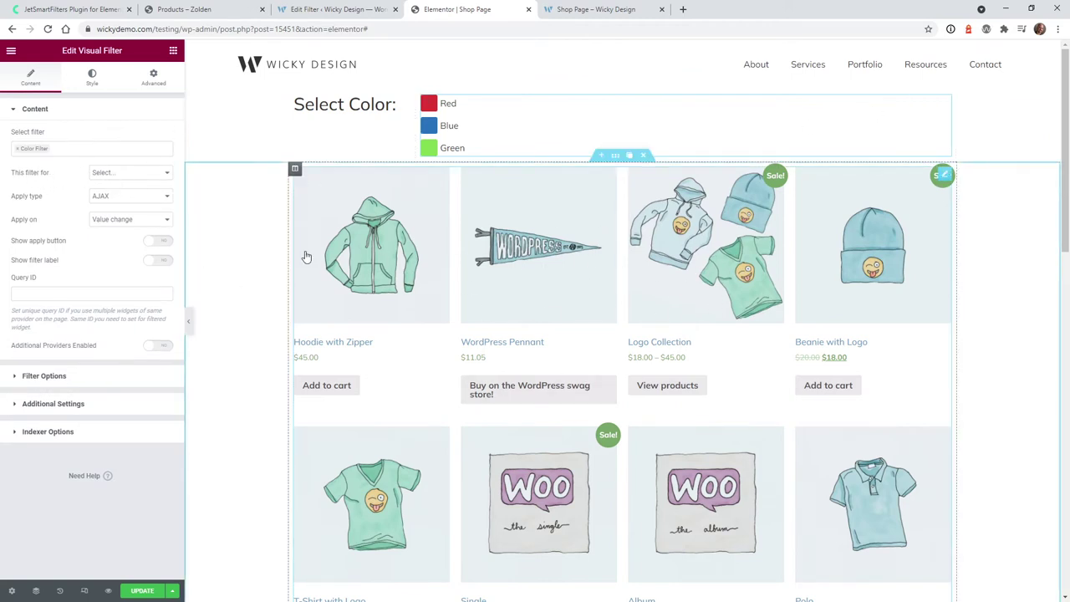
{"action": "left_click", "coordinate": [111, 173]}
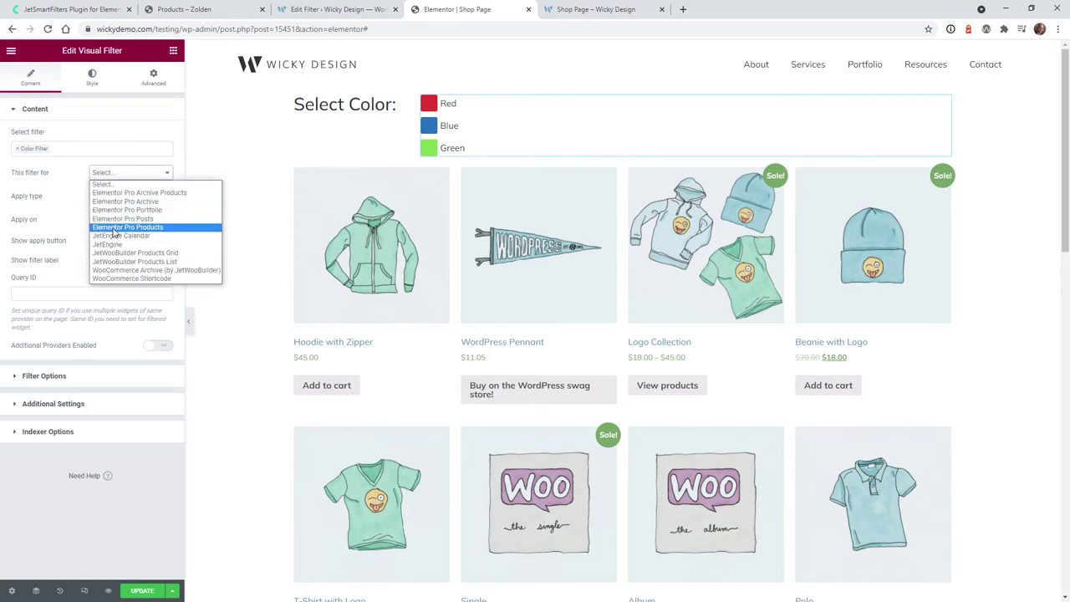
{"action": "left_click", "coordinate": [153, 228]}
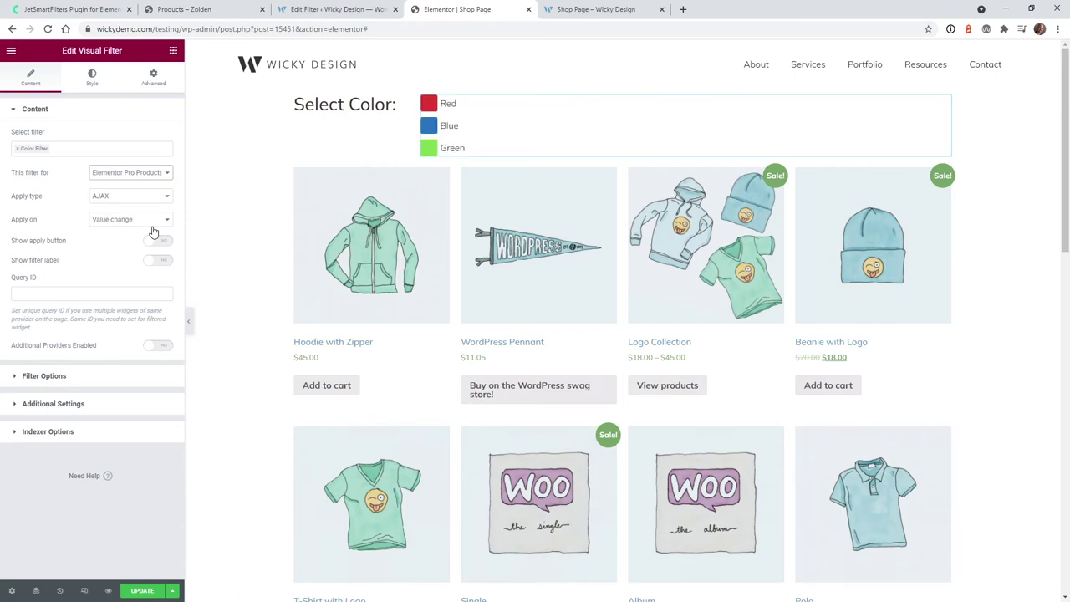
{"action": "left_click", "coordinate": [136, 594]}
- Preview the shop page and test the Red, Blue and Green filters by switching them on and off
{"action": "left_click", "coordinate": [108, 591]}
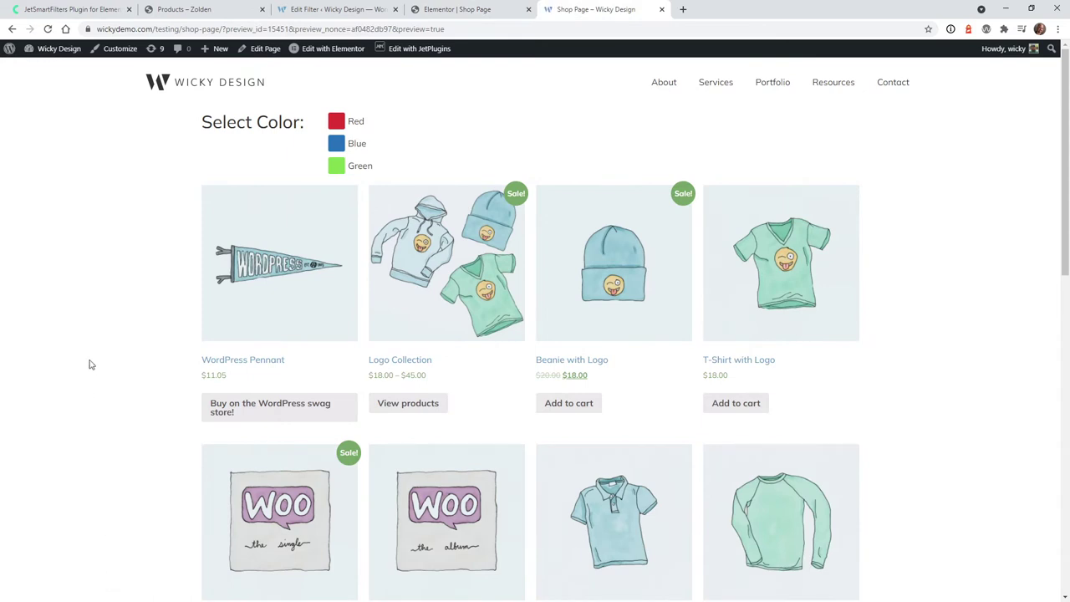
{"action": "left_click", "coordinate": [353, 125]}
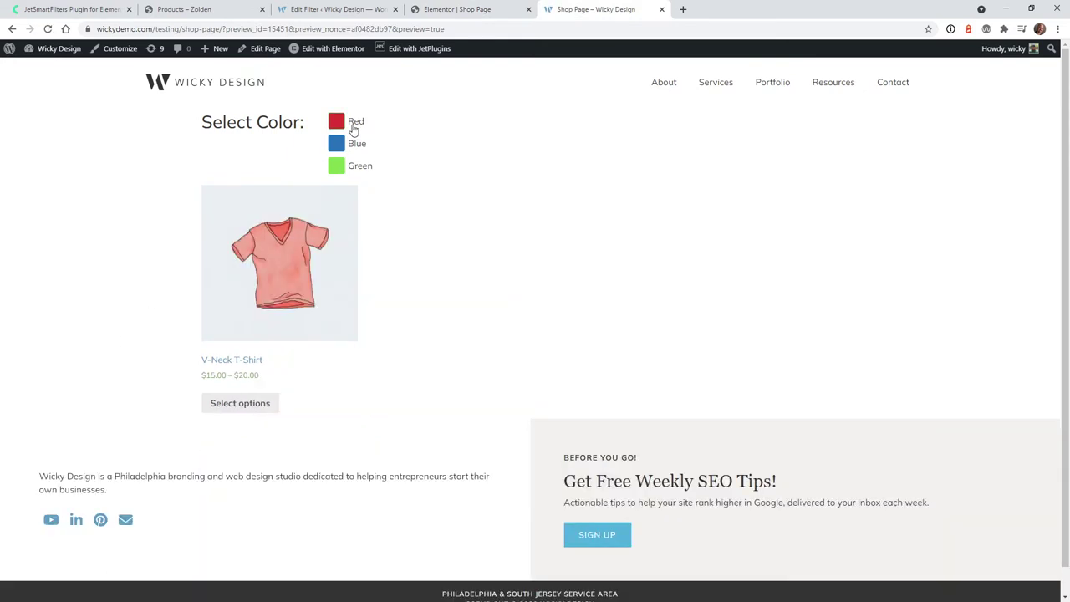
{"action": "left_click", "coordinate": [360, 148]}
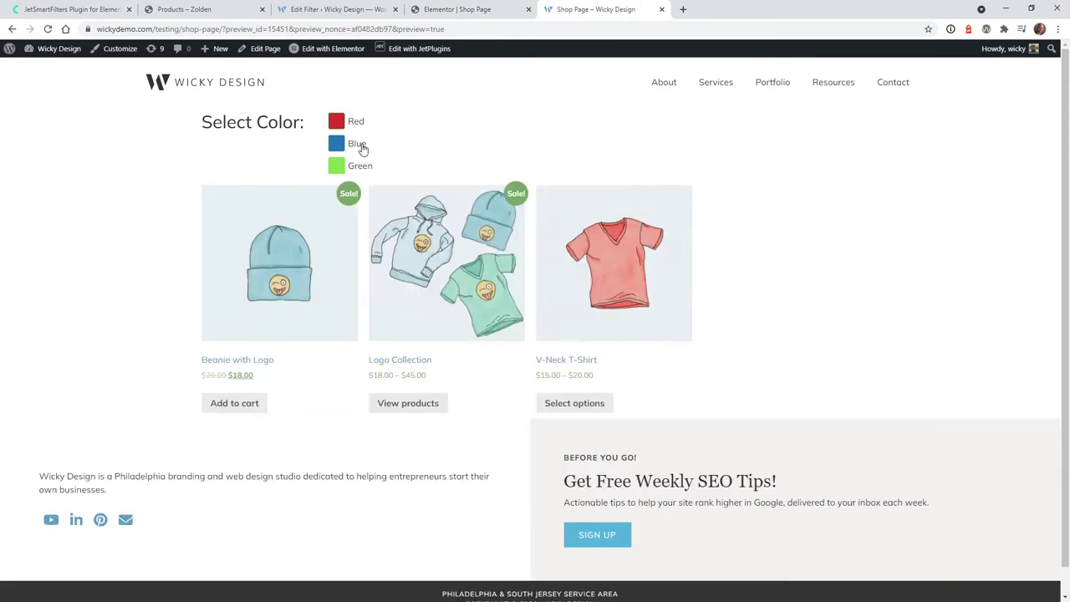
{"action": "left_click", "coordinate": [361, 170]}
{"action": "left_click", "coordinate": [355, 144]}
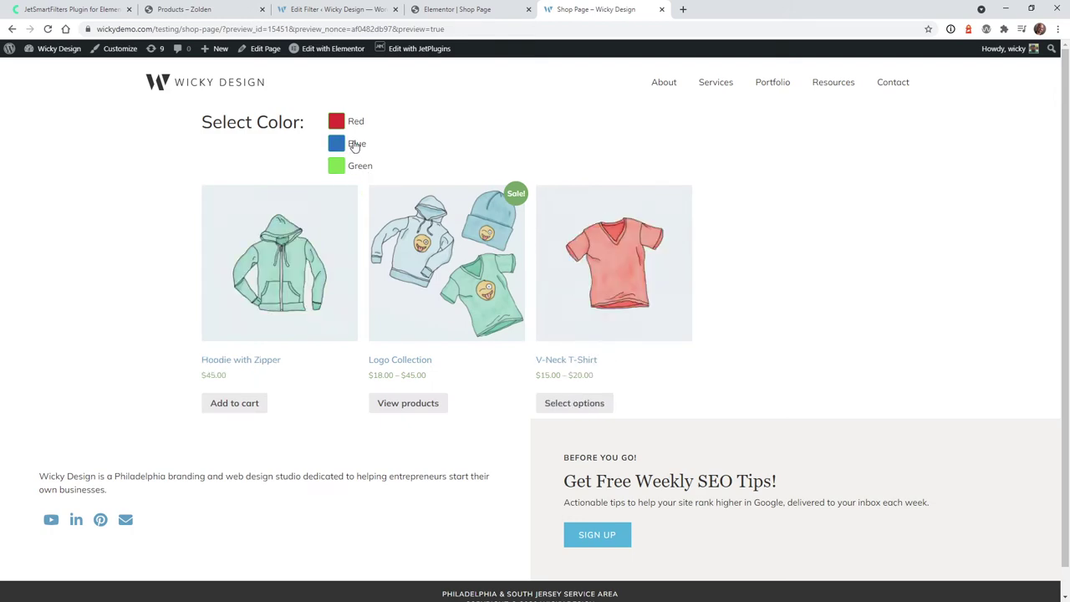
{"action": "left_click", "coordinate": [354, 125]}
{"action": "left_click", "coordinate": [362, 172]}
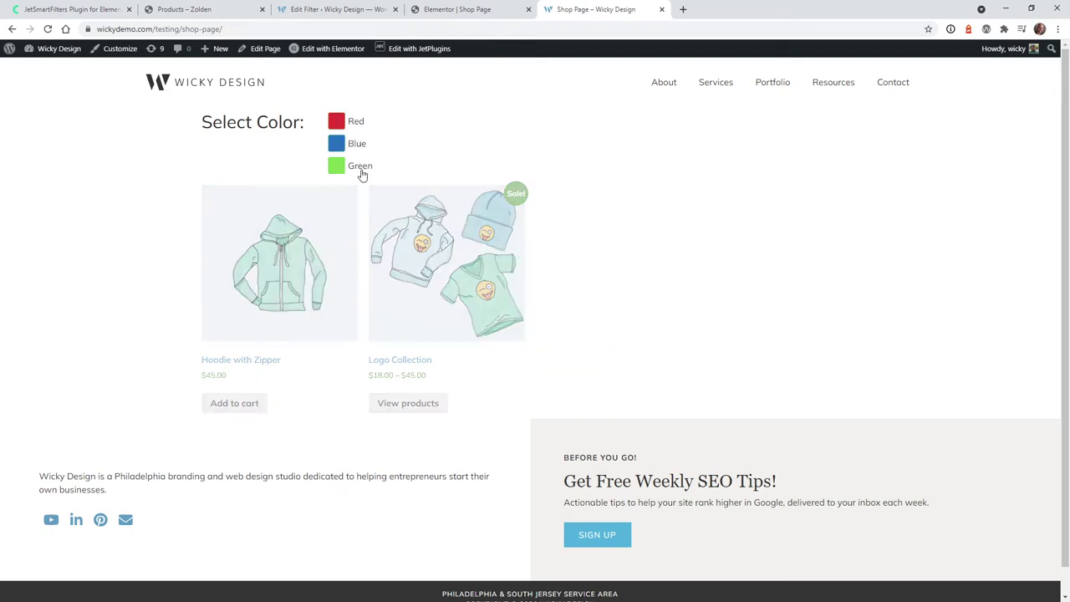
{"action": "left_click", "coordinate": [358, 144]}
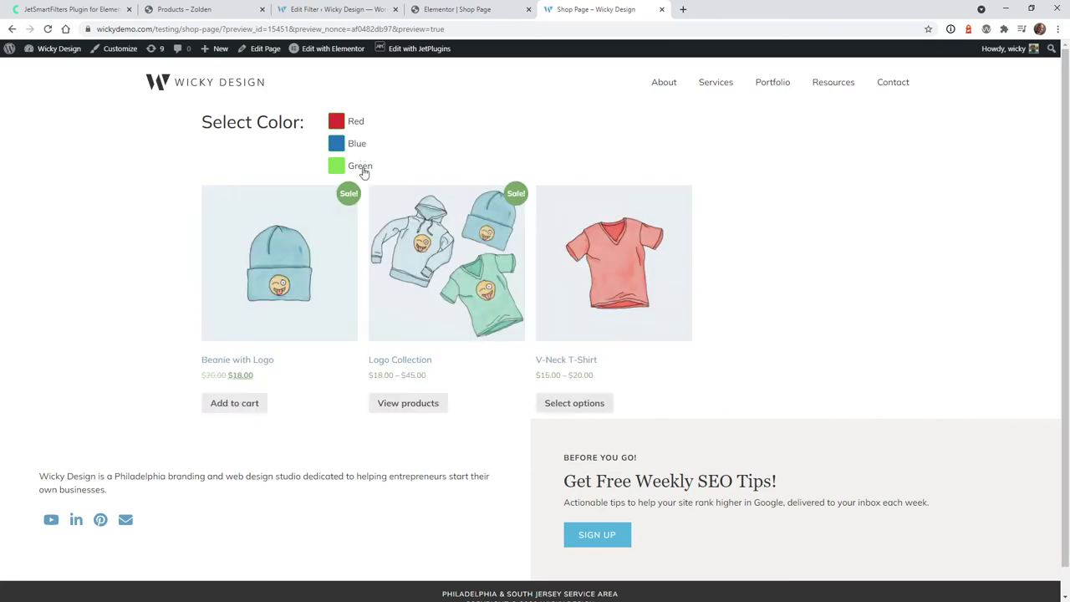
{"action": "left_click", "coordinate": [361, 171]}
- Return to the Elementor editor and review which content types the Visual Filter can target
{"action": "left_click", "coordinate": [457, 9]}
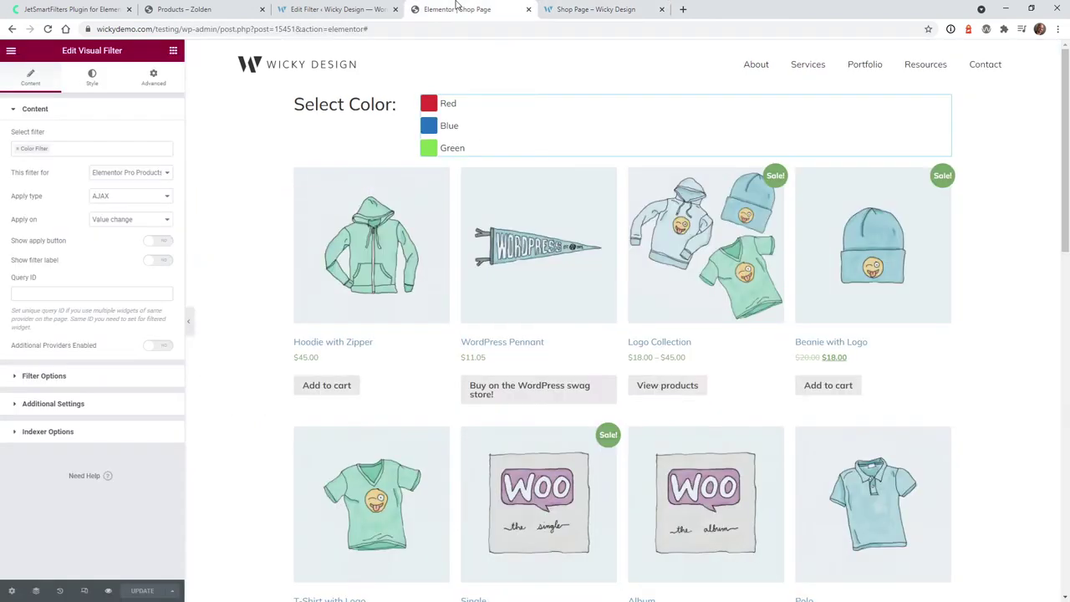
{"action": "left_click", "coordinate": [125, 173]}
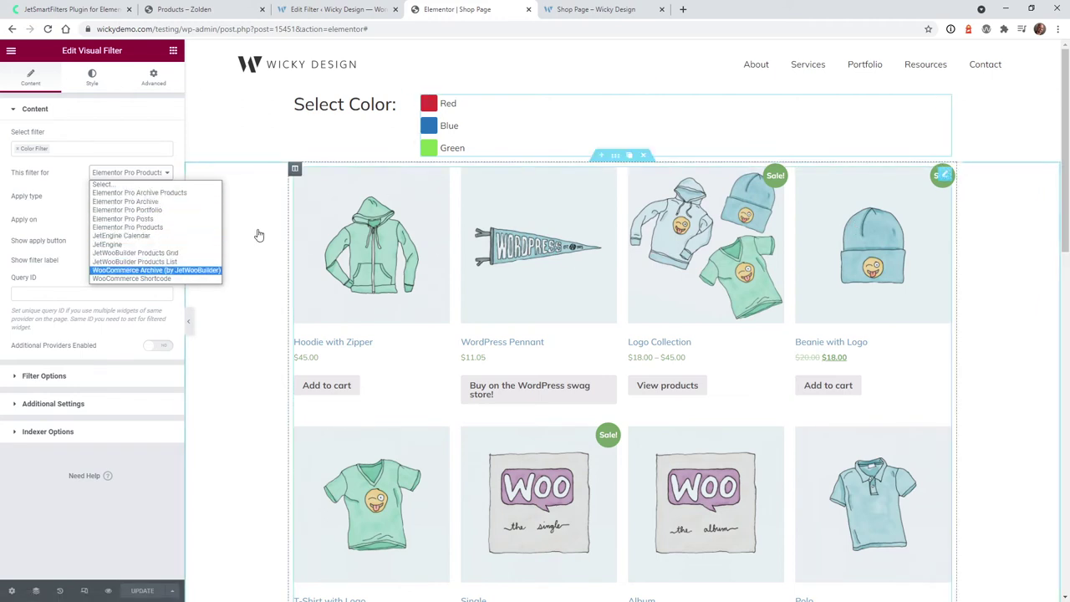
{"action": "left_click", "coordinate": [563, 129]}
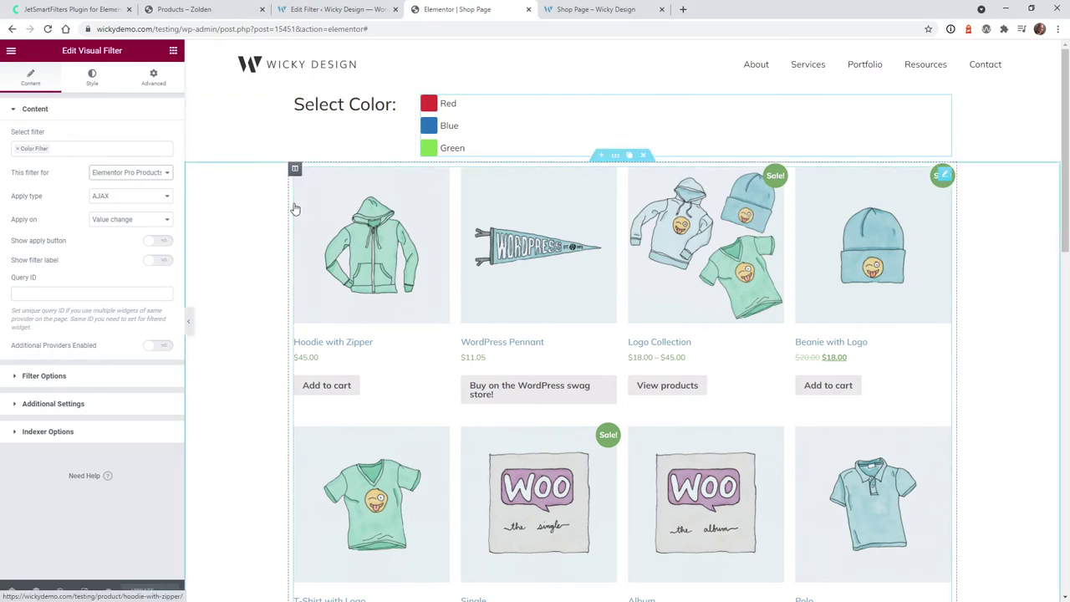
- Add a column to the products section, placing the products beside a narrow column that holds the Select Color heading and swatch filter
{"action": "left_click", "coordinate": [322, 170]}
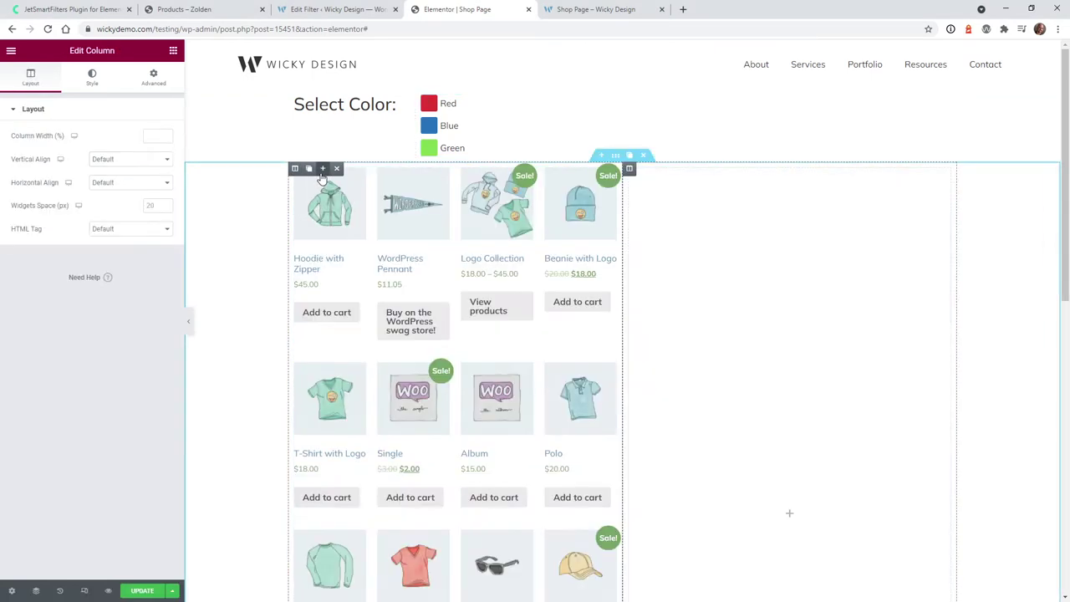
{"action": "left_click_drag", "start_coordinate": [610, 180], "coordinate": [762, 178]}
{"action": "left_click_drag", "start_coordinate": [941, 105], "coordinate": [463, 227]}
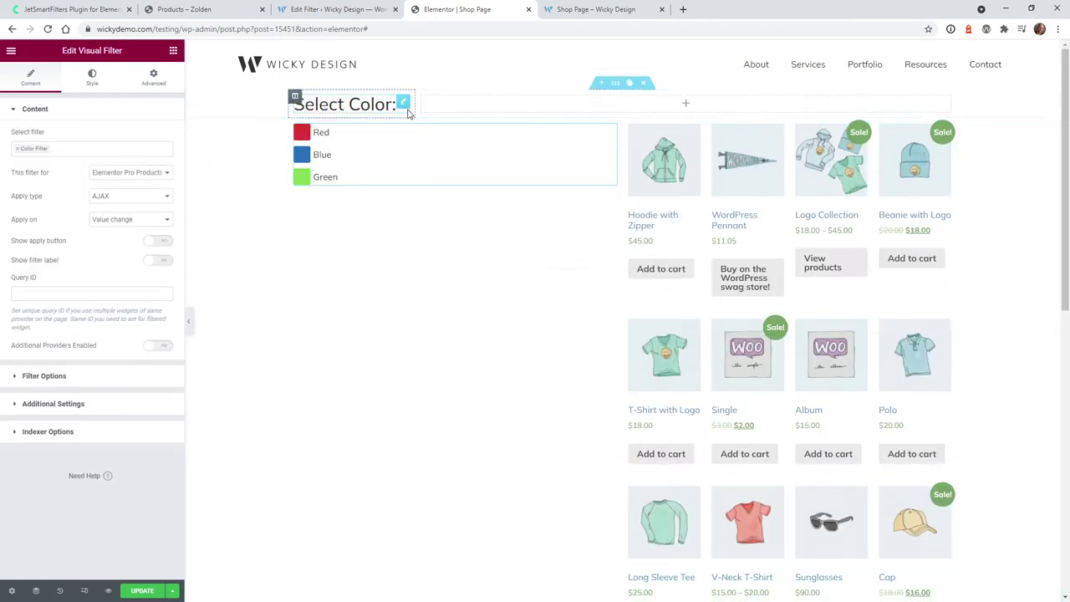
{"action": "left_click_drag", "start_coordinate": [406, 107], "coordinate": [406, 128]}
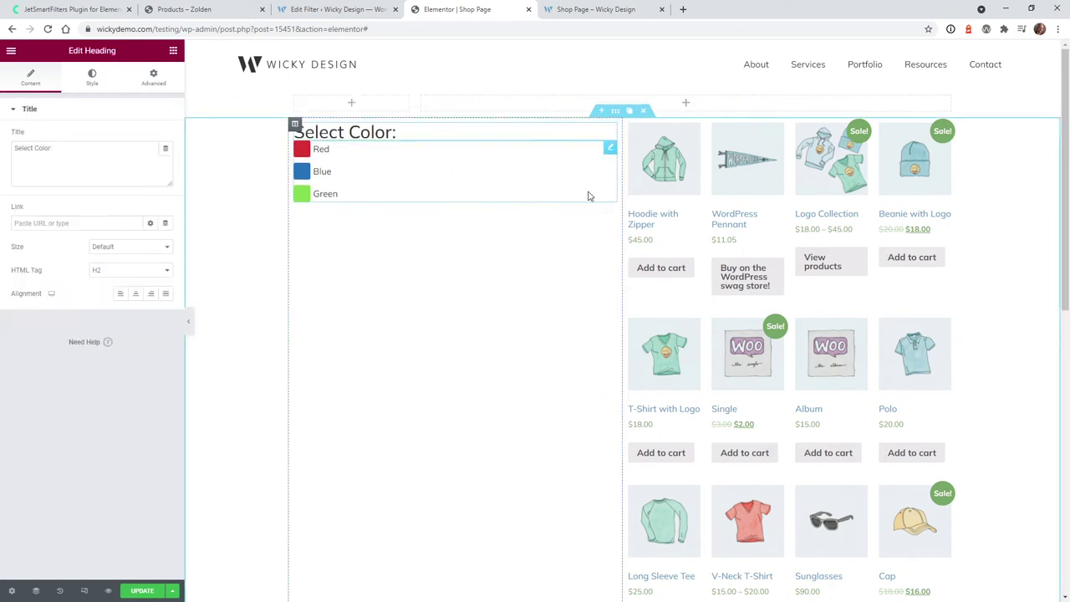
{"action": "left_click_drag", "start_coordinate": [624, 191], "coordinate": [431, 217]}
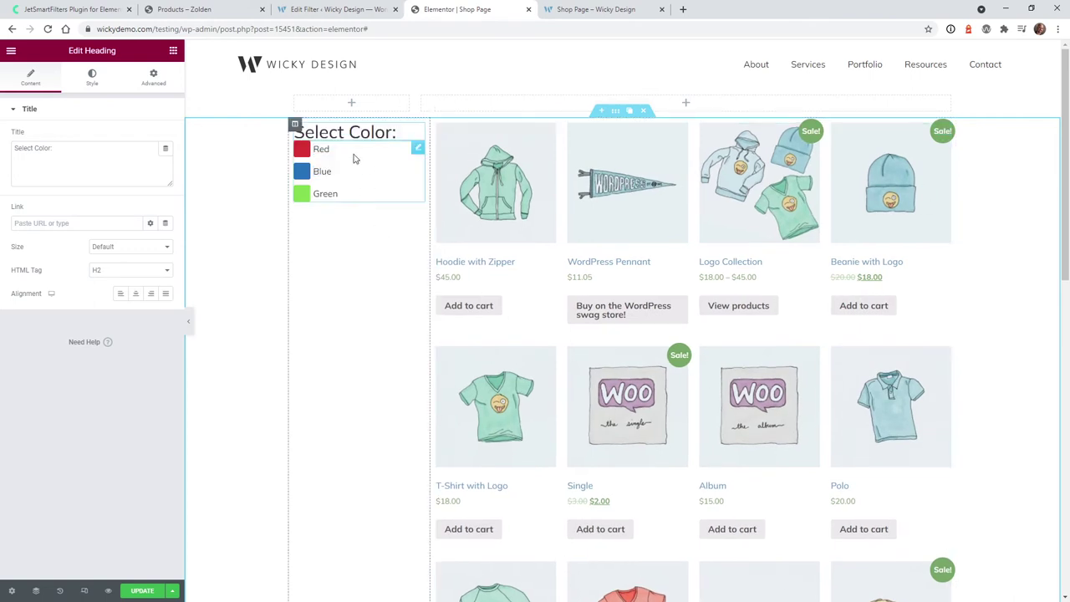
- Set the filter column's widget spacing to 20 px and delete the empty section above it
{"action": "left_click", "coordinate": [294, 125]}
{"action": "left_click", "coordinate": [149, 206]}
{"action": "type", "text": "2"}
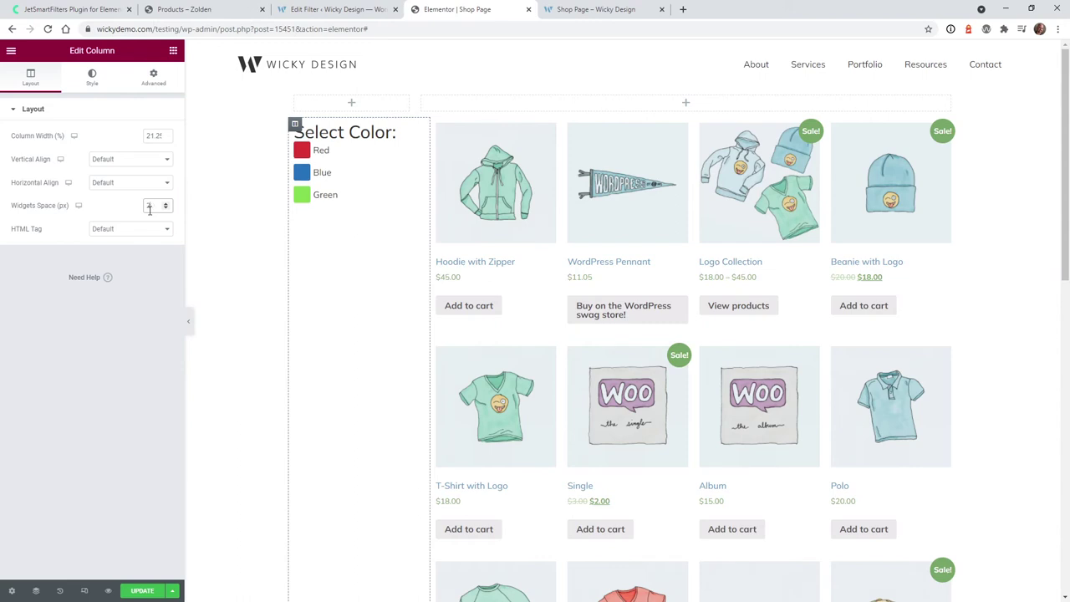
{"action": "type", "text": "0"}
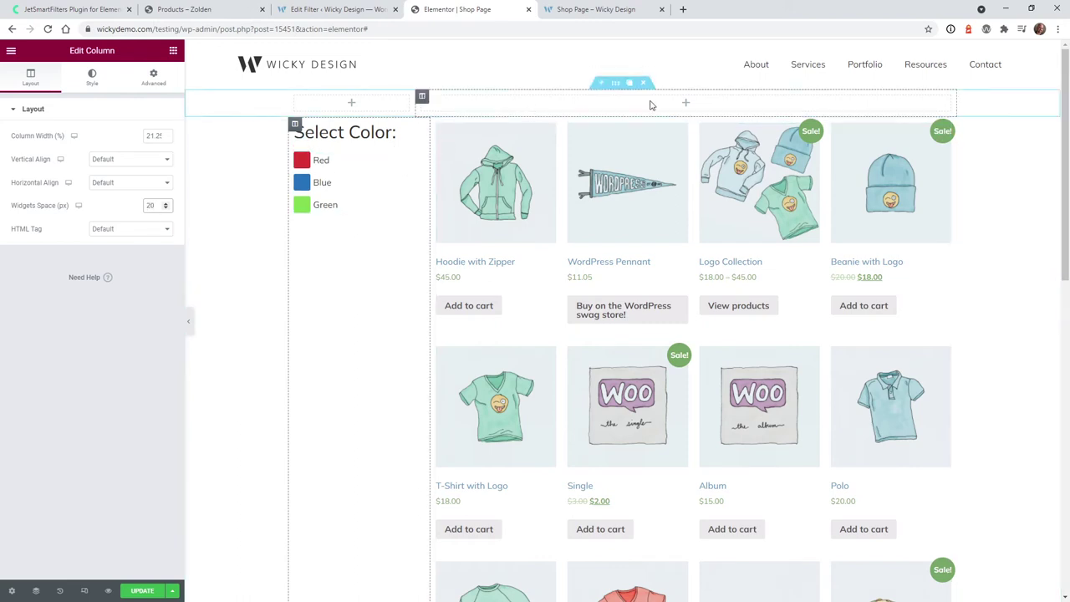
{"action": "left_click", "coordinate": [642, 83]}
- Review the Visual Filter's apply type and apply-on options, keeping AJAX as the apply type
{"action": "left_click", "coordinate": [330, 138]}
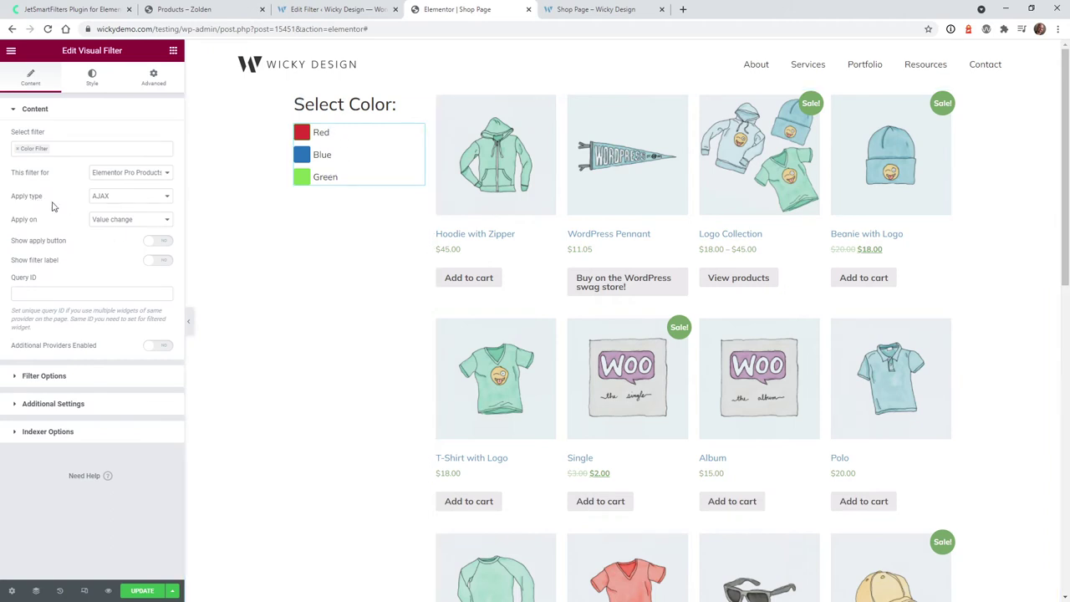
{"action": "left_click", "coordinate": [113, 200]}
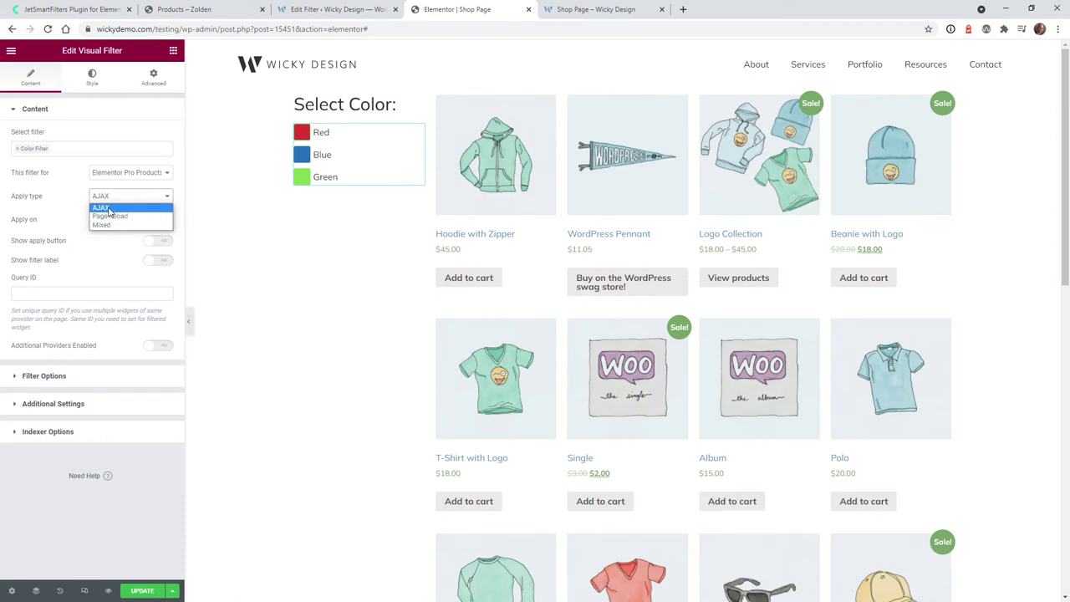
{"action": "left_click", "coordinate": [107, 208]}
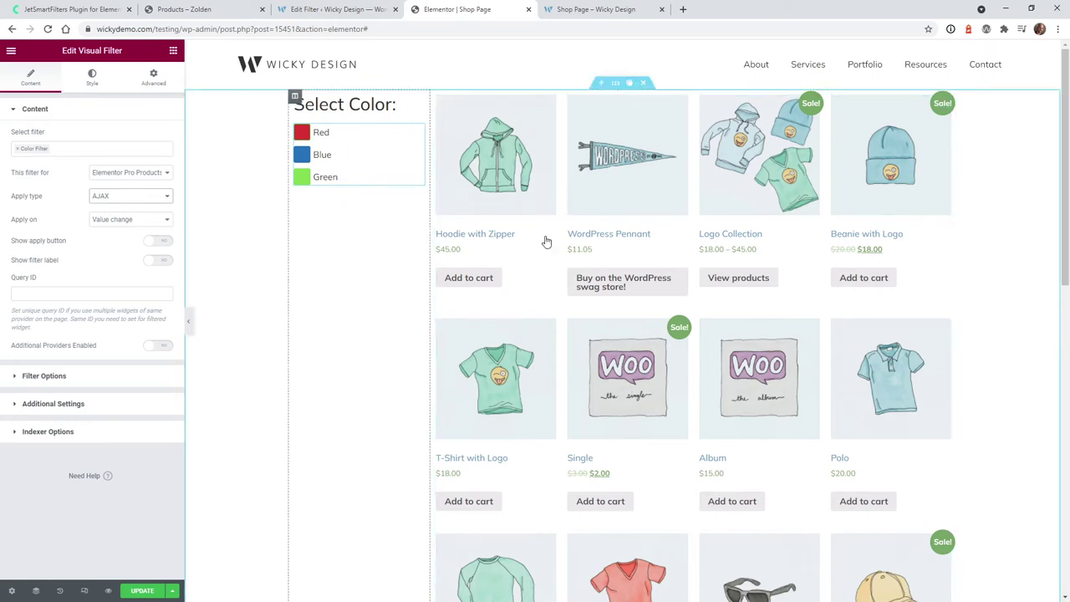
{"action": "left_click", "coordinate": [132, 220]}
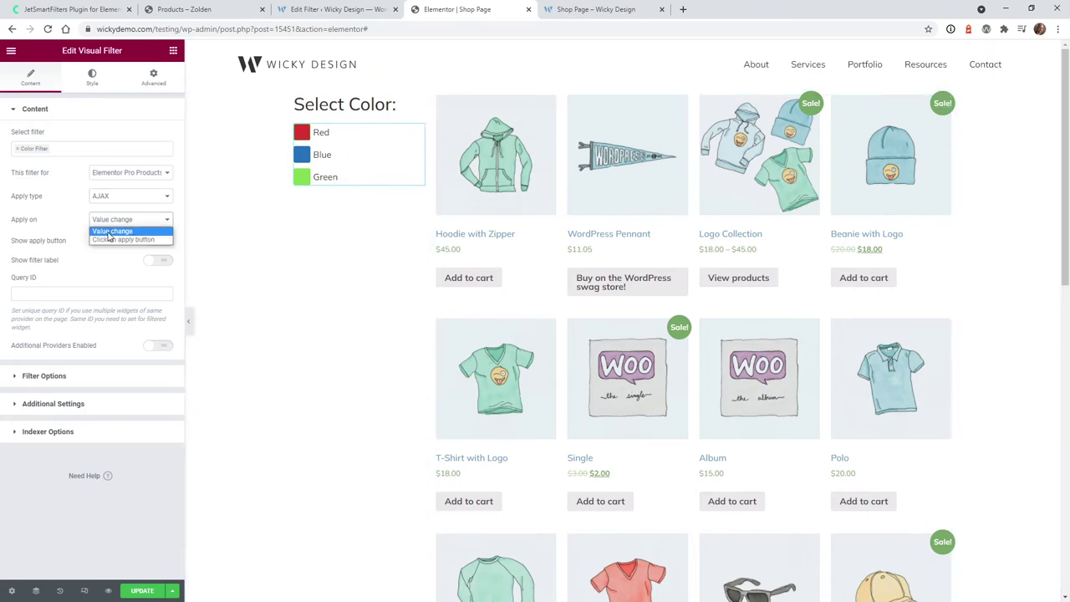
- Try hiding the color swatches' item labels and turn them back on
{"action": "left_click", "coordinate": [44, 375]}
{"action": "left_click", "coordinate": [155, 162]}
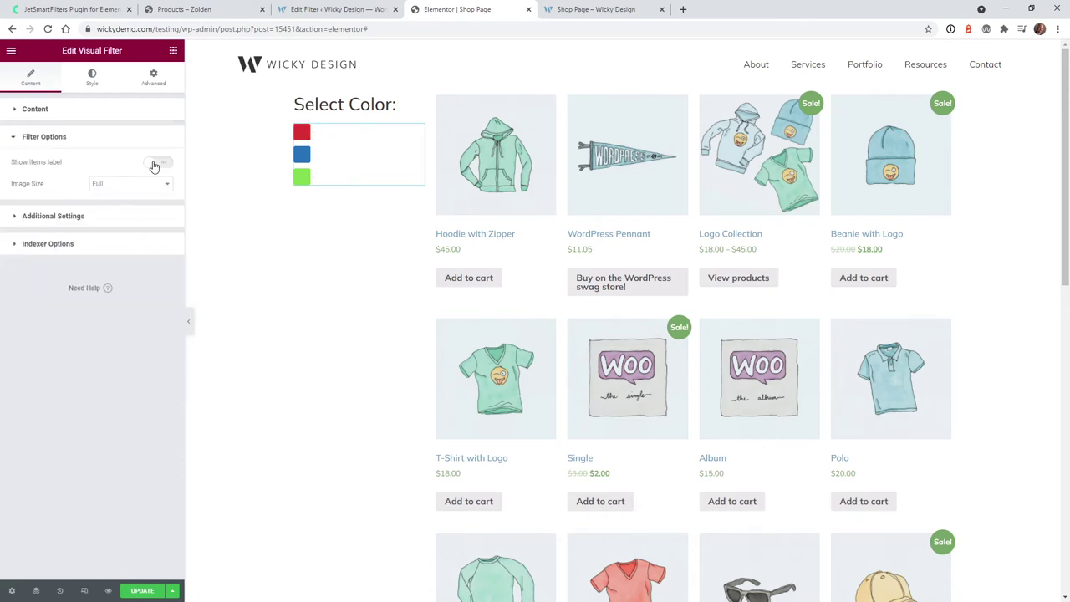
{"action": "left_click", "coordinate": [155, 163]}
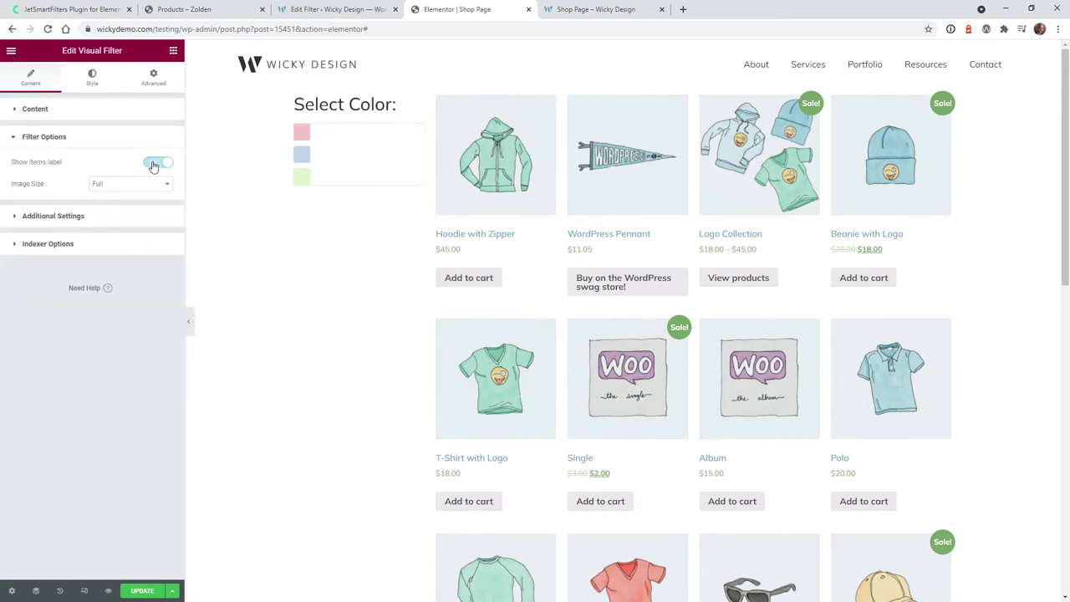
{"action": "left_click", "coordinate": [156, 163]}
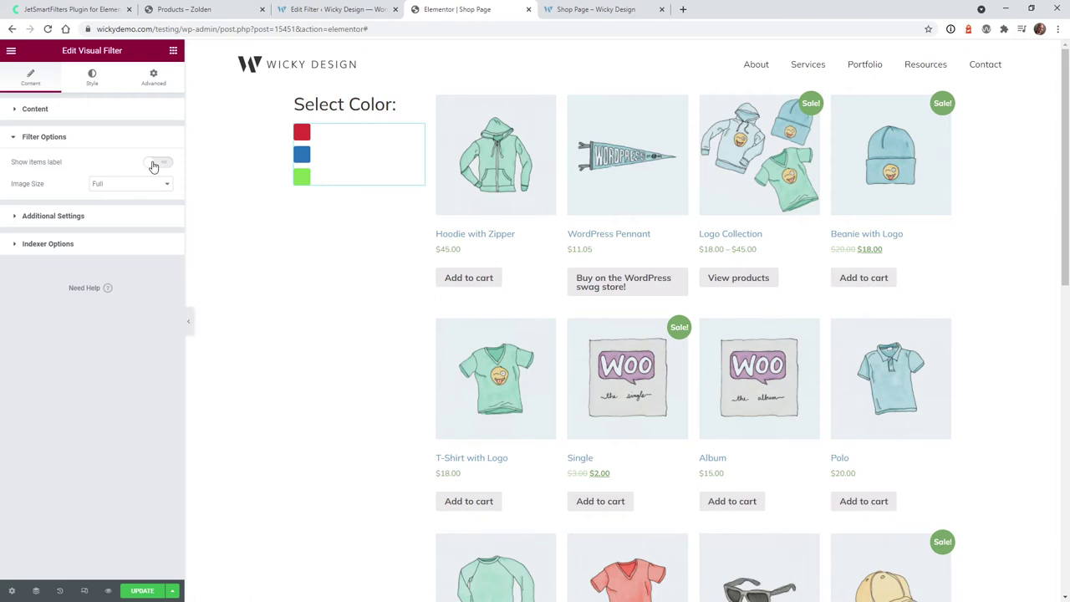
{"action": "left_click", "coordinate": [154, 166]}
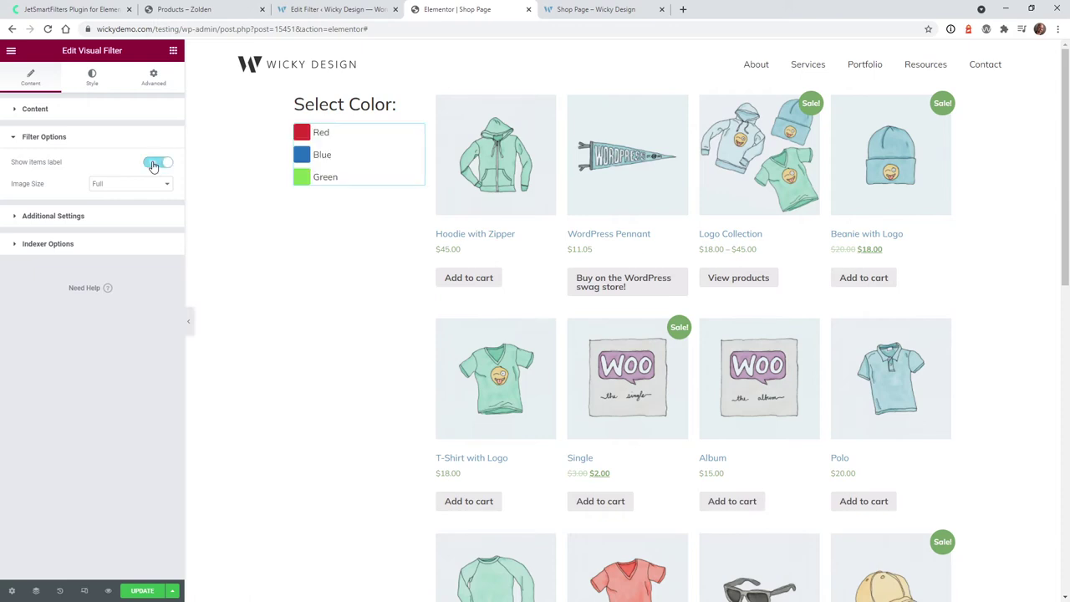
- Try the dropdown display for the color filter and switch it off again
{"action": "left_click", "coordinate": [109, 219]}
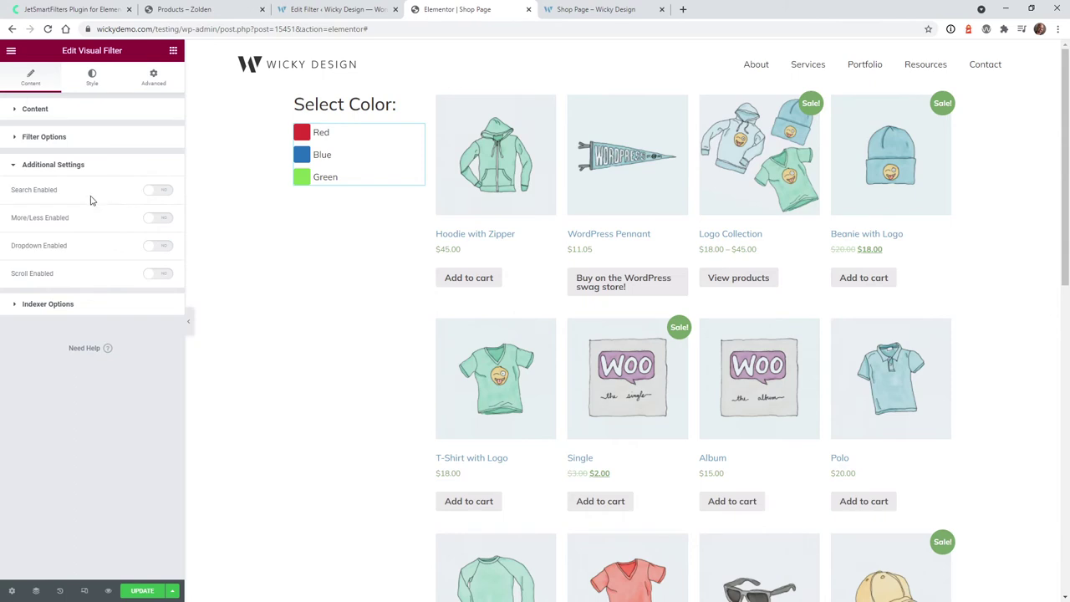
{"action": "left_click", "coordinate": [155, 246]}
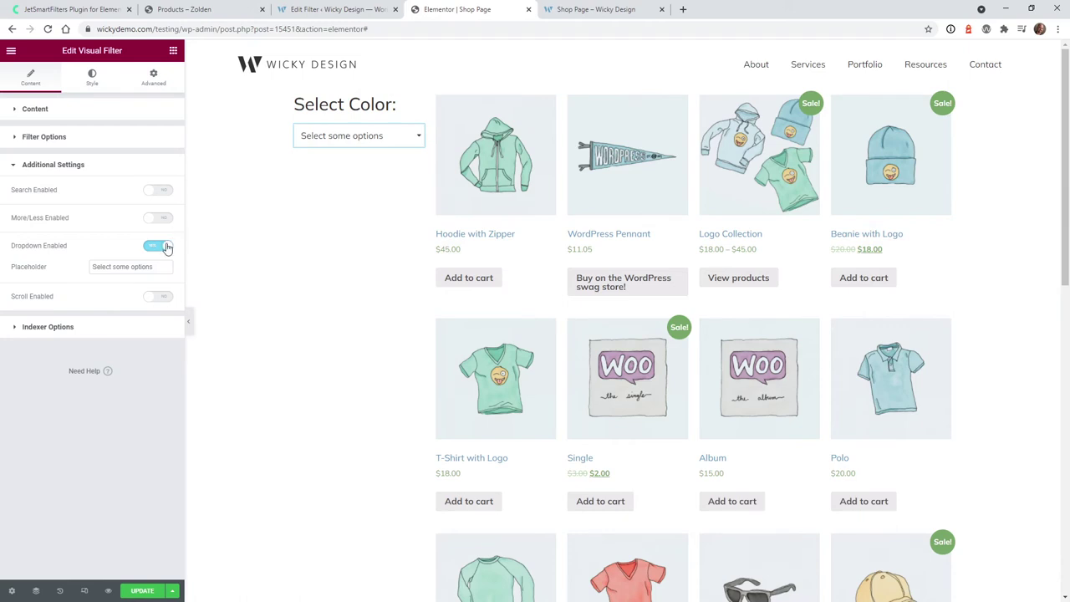
{"action": "left_click", "coordinate": [163, 245]}
{"action": "left_click", "coordinate": [75, 139]}
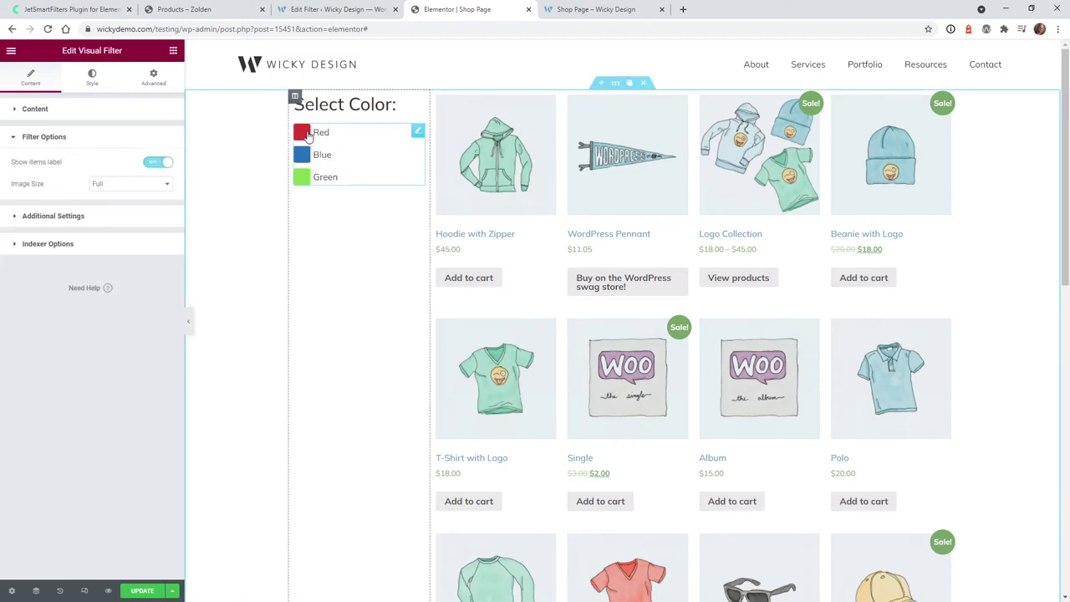
- Set the space between the color filter items to 15, try the inline layout and return to the stacked layout
{"action": "left_click", "coordinate": [92, 77]}
{"action": "mouse_move", "coordinate": [34, 177]}
{"action": "left_mouse_down"}
{"action": "mouse_move", "coordinate": [67, 178]}
{"action": "mouse_move", "coordinate": [46, 171]}
{"action": "left_mouse_up"}
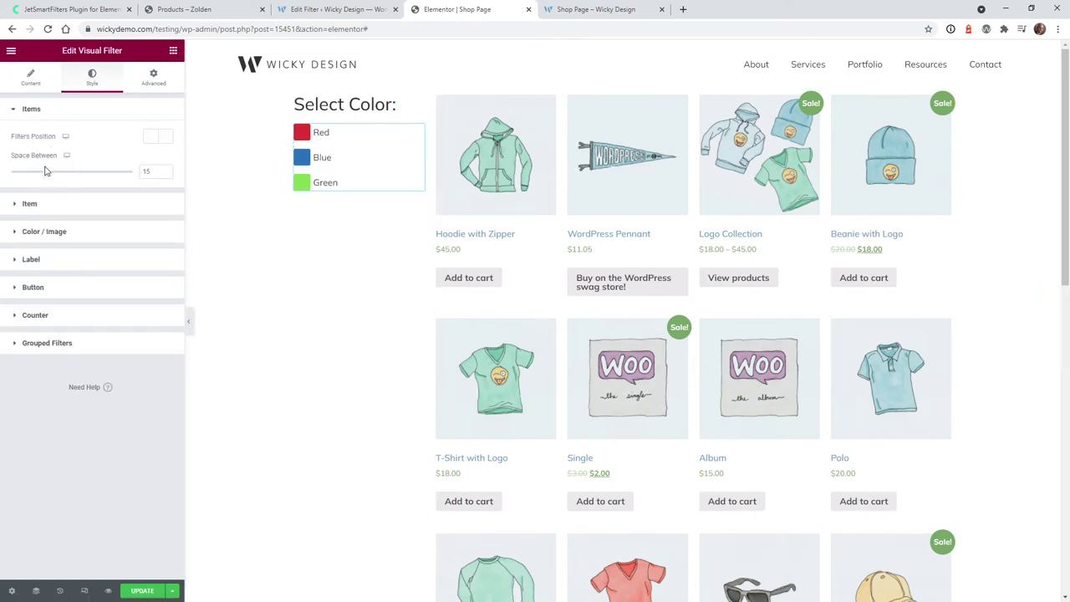
{"action": "left_click", "coordinate": [151, 142]}
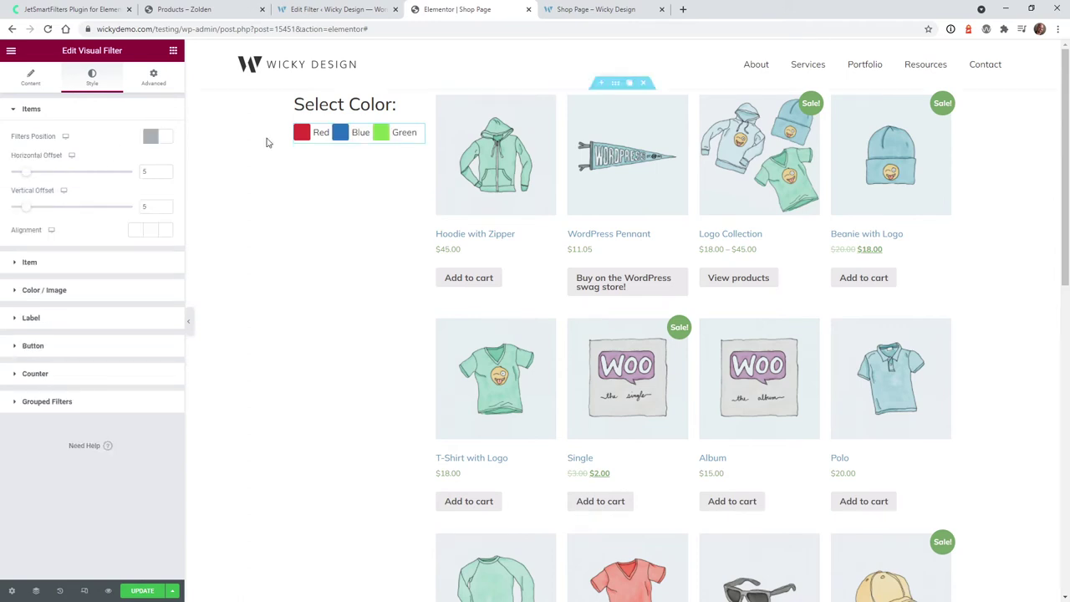
{"action": "left_click", "coordinate": [164, 139]}
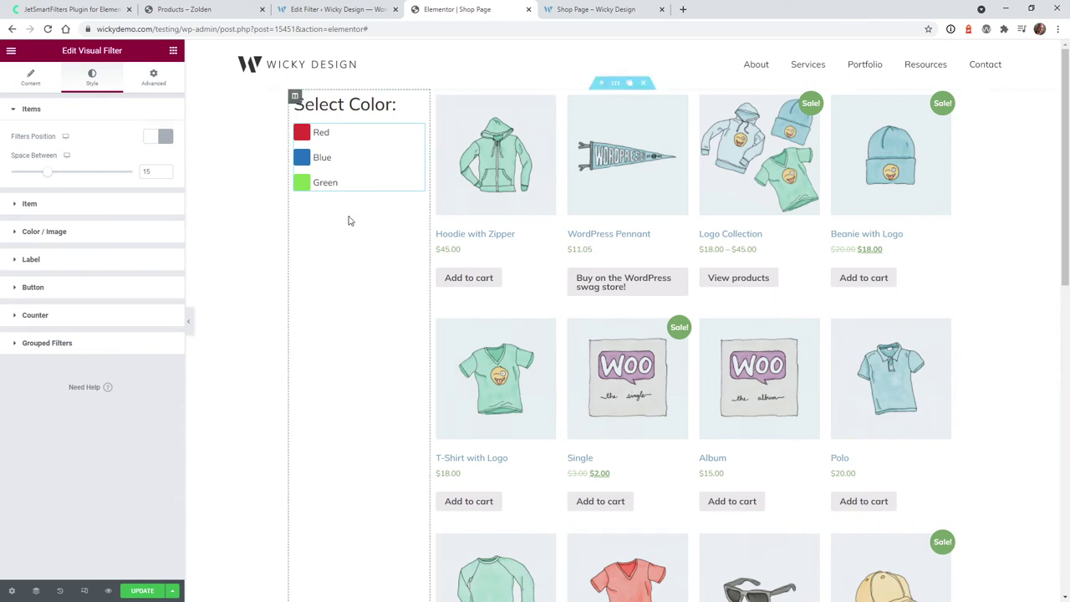
- Set the filter items' typography size to 20 px
{"action": "left_click", "coordinate": [67, 210]}
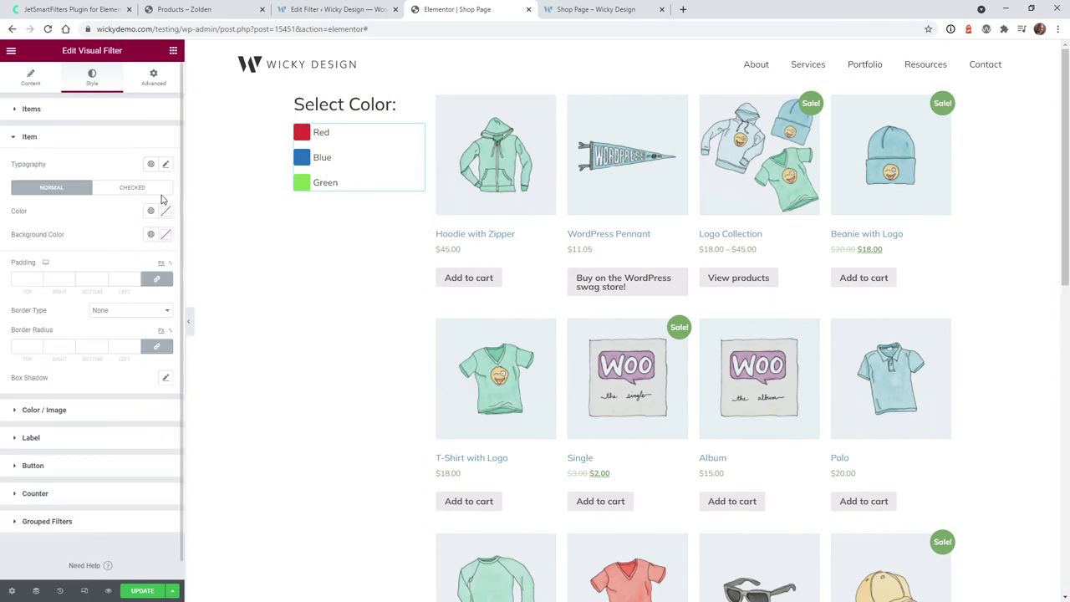
{"action": "left_click", "coordinate": [166, 165]}
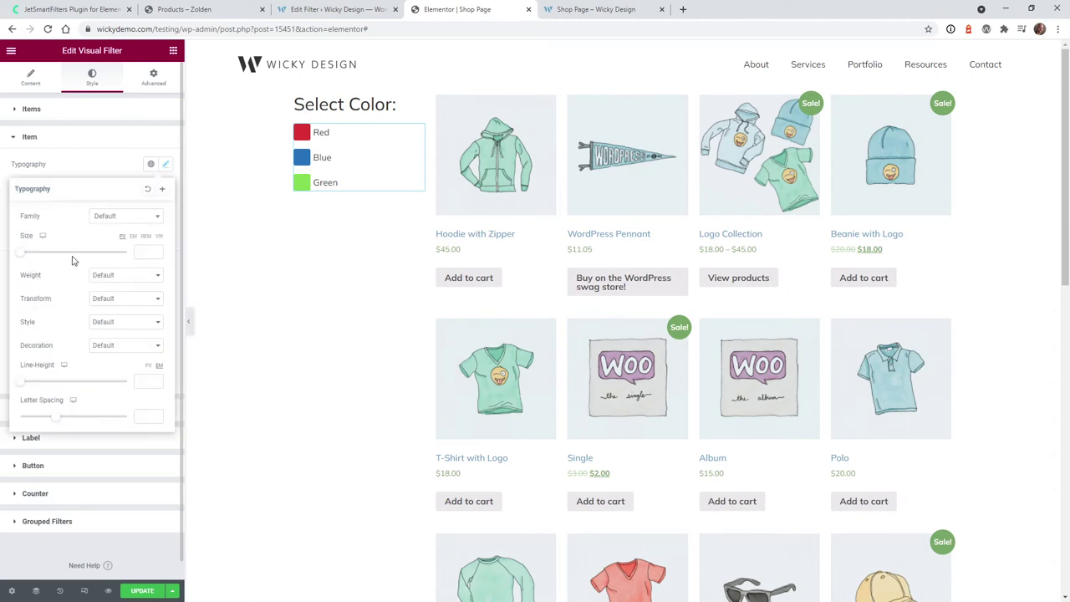
{"action": "mouse_move", "coordinate": [21, 255]}
{"action": "left_mouse_down"}
{"action": "mouse_move", "coordinate": [64, 263]}
{"action": "mouse_move", "coordinate": [31, 260]}
{"action": "left_mouse_up"}
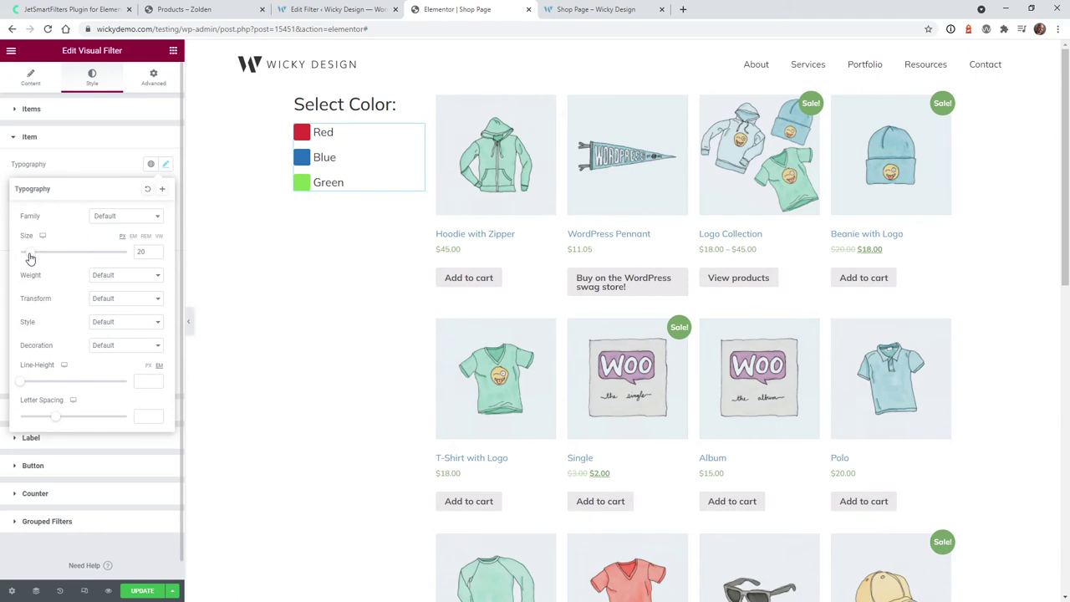
{"action": "left_click", "coordinate": [65, 172]}
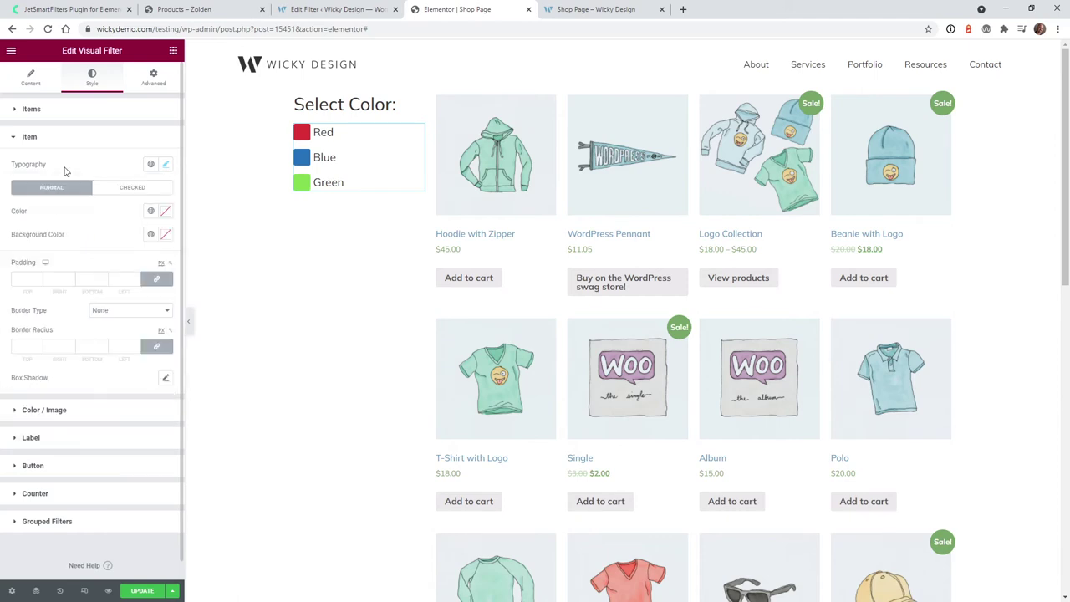
- Try a background color for the filter items and reset it
{"action": "left_click", "coordinate": [165, 234]}
{"action": "left_click", "coordinate": [147, 289]}
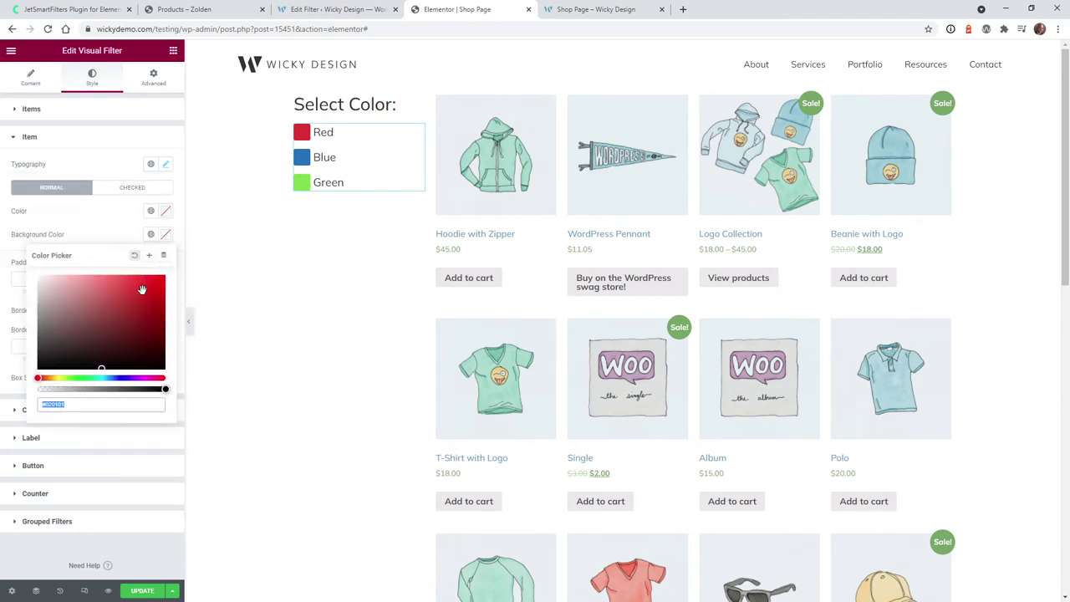
{"action": "left_click", "coordinate": [135, 255]}
{"action": "left_click", "coordinate": [42, 415]}
- Set the color swatches' size to 34 and round them with a border radius of 30 on all corners
{"action": "left_click", "coordinate": [39, 411]}
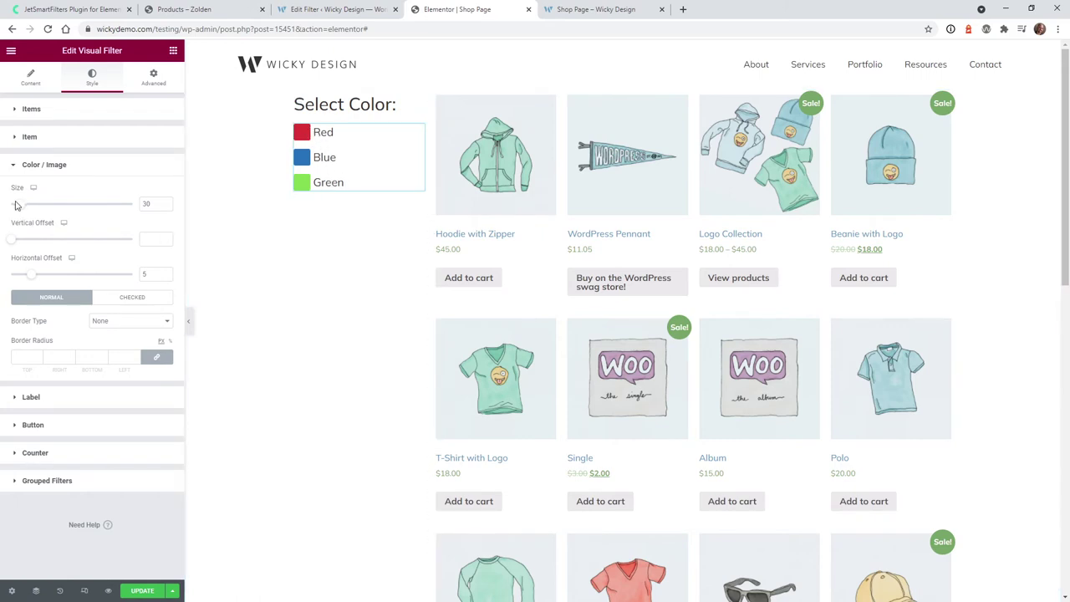
{"action": "mouse_move", "coordinate": [22, 208]}
{"action": "left_mouse_down"}
{"action": "mouse_move", "coordinate": [43, 209]}
{"action": "mouse_move", "coordinate": [22, 208]}
{"action": "left_mouse_up"}
{"action": "left_click", "coordinate": [26, 355]}
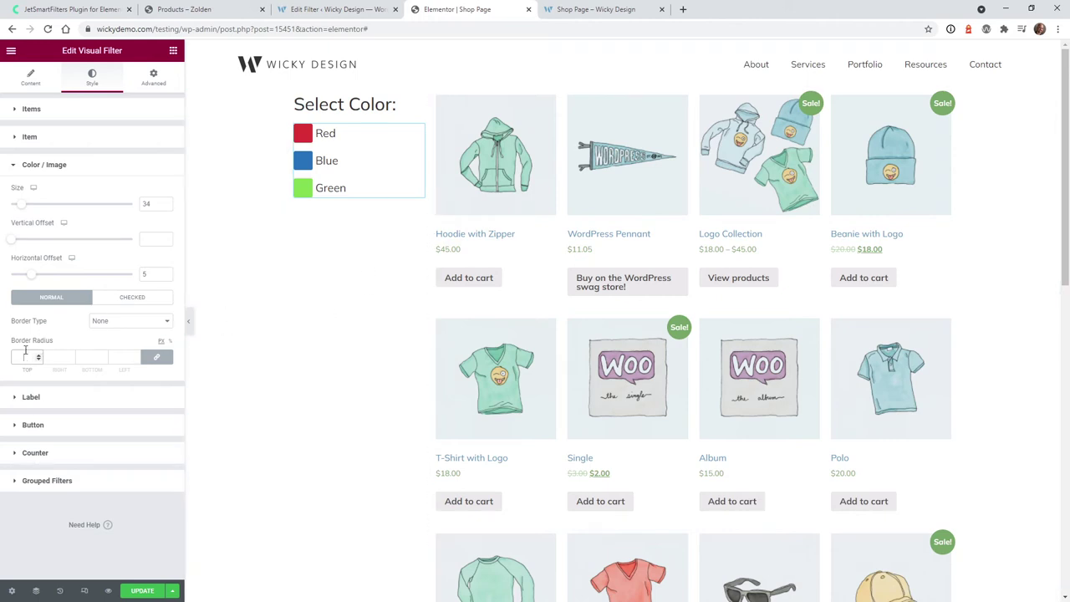
{"action": "type", "text": "20"}
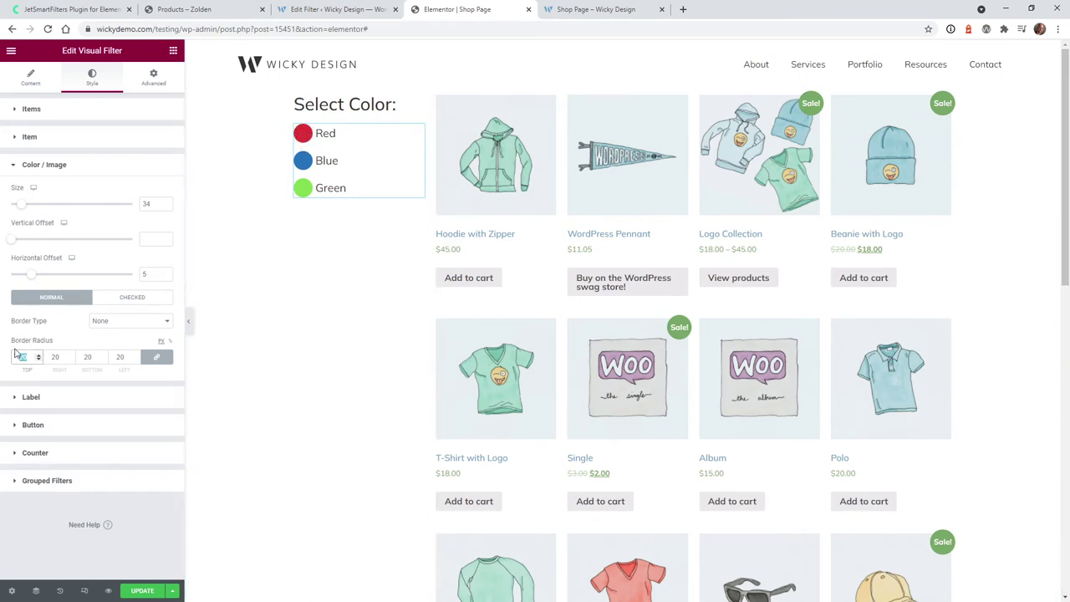
{"action": "type", "text": "30"}
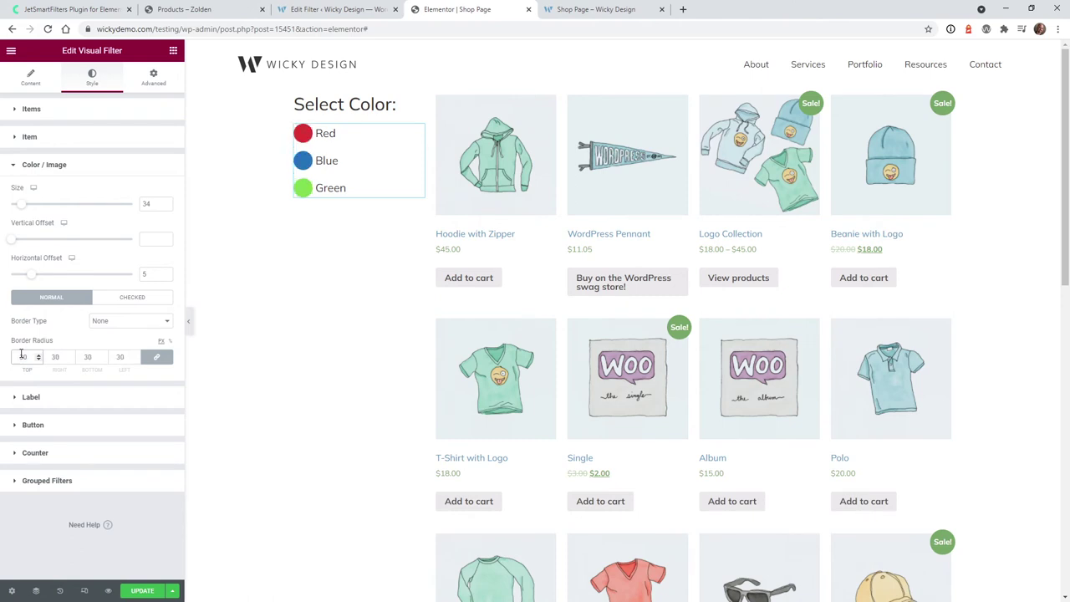
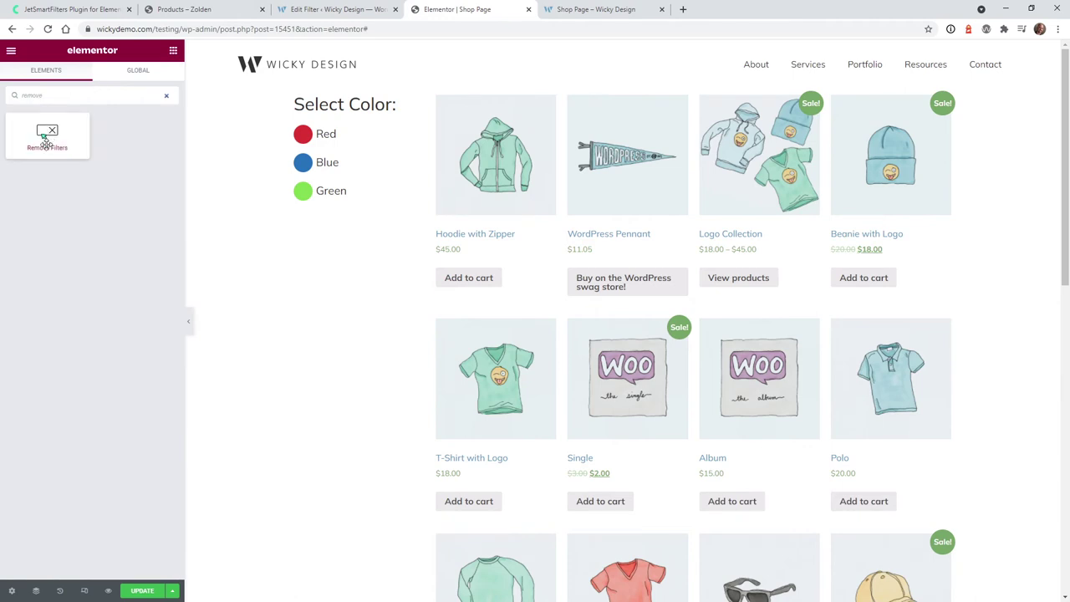
- Add a Remove Filters widget below the color filter, set it for Elementor Pro Products and update the page
{"action": "left_click_drag", "start_coordinate": [50, 132], "coordinate": [345, 209]}
{"action": "mouse_move", "coordinate": [409, 219]}
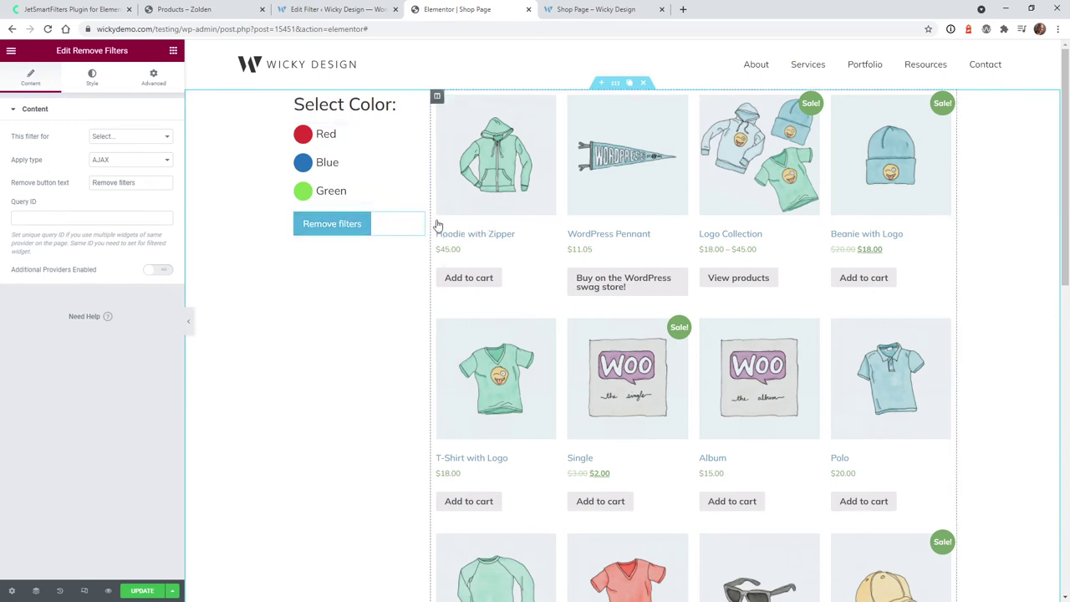
{"action": "left_click", "coordinate": [117, 136]}
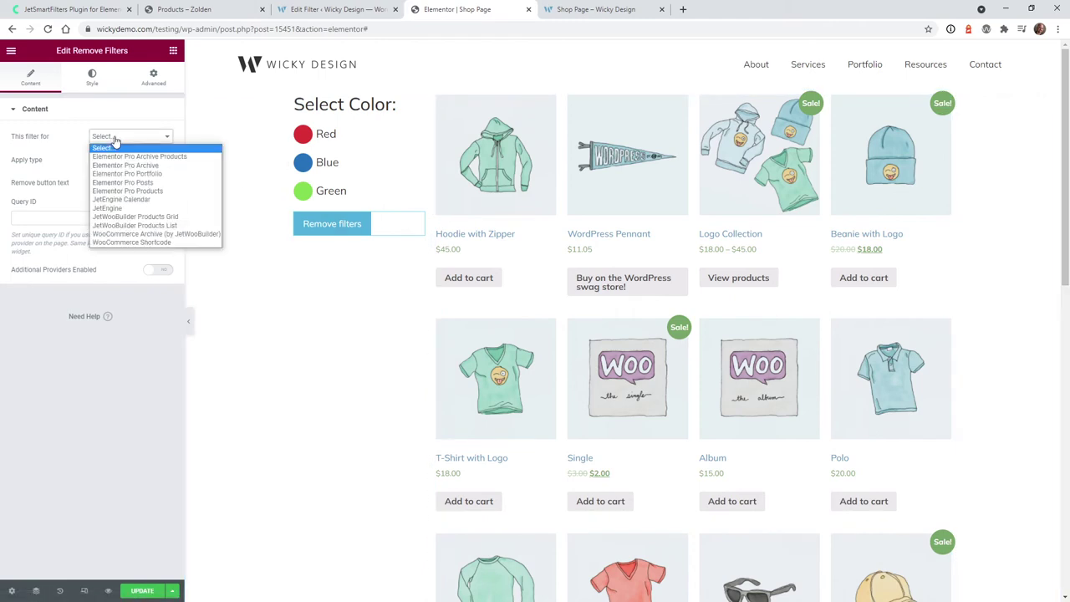
{"action": "left_click", "coordinate": [137, 191]}
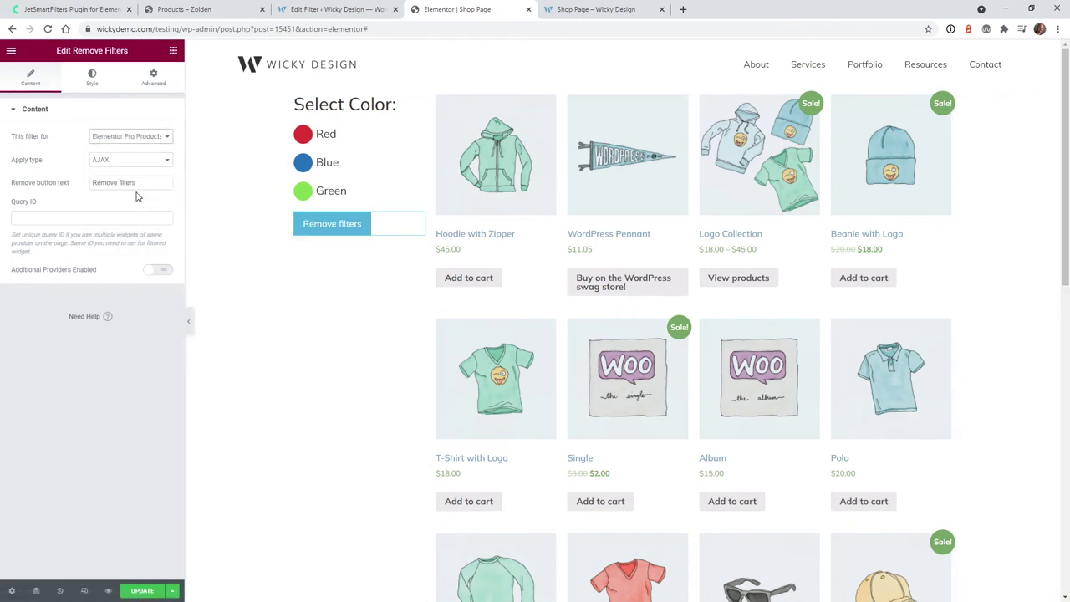
{"action": "left_click", "coordinate": [140, 591]}
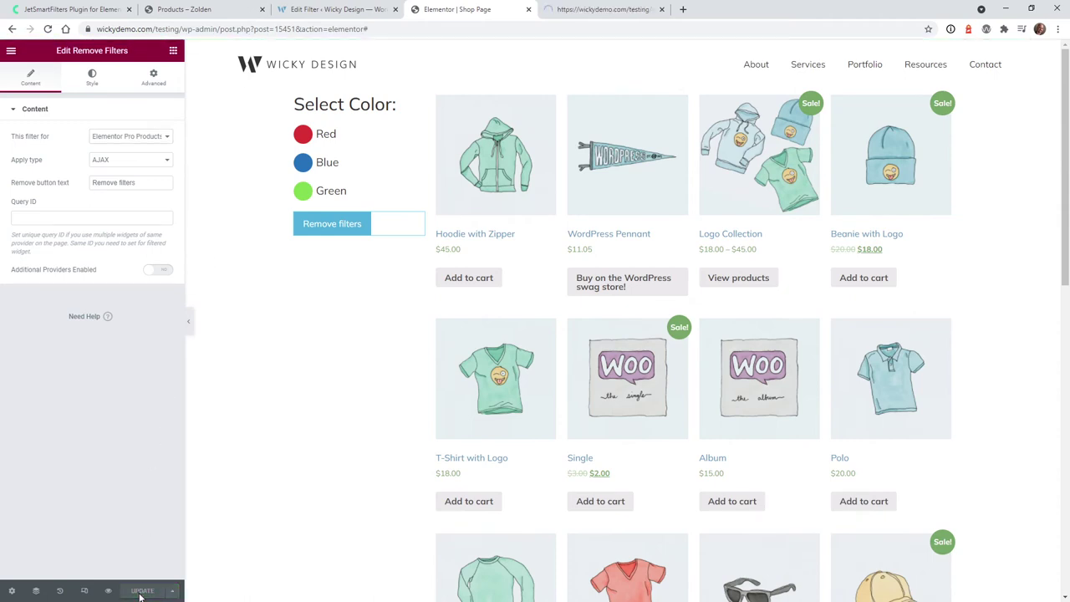
- Preview the shop page and reload it at its plain address without the preview parameters
{"action": "left_click", "coordinate": [108, 591]}
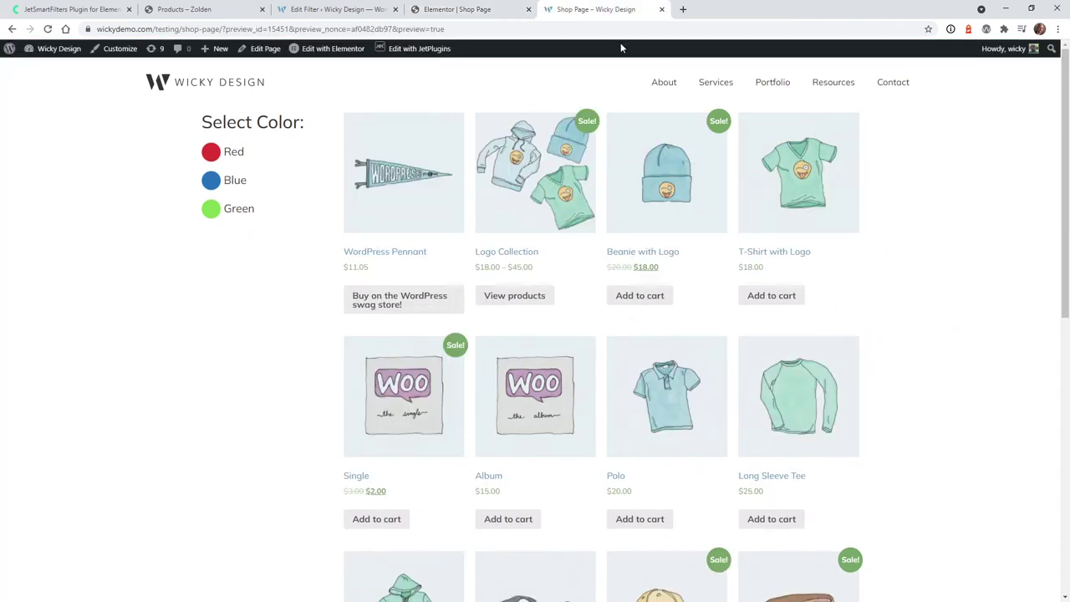
{"action": "left_click_drag", "start_coordinate": [258, 28], "coordinate": [960, 25]}
{"action": "key", "text": "BackSpace"}
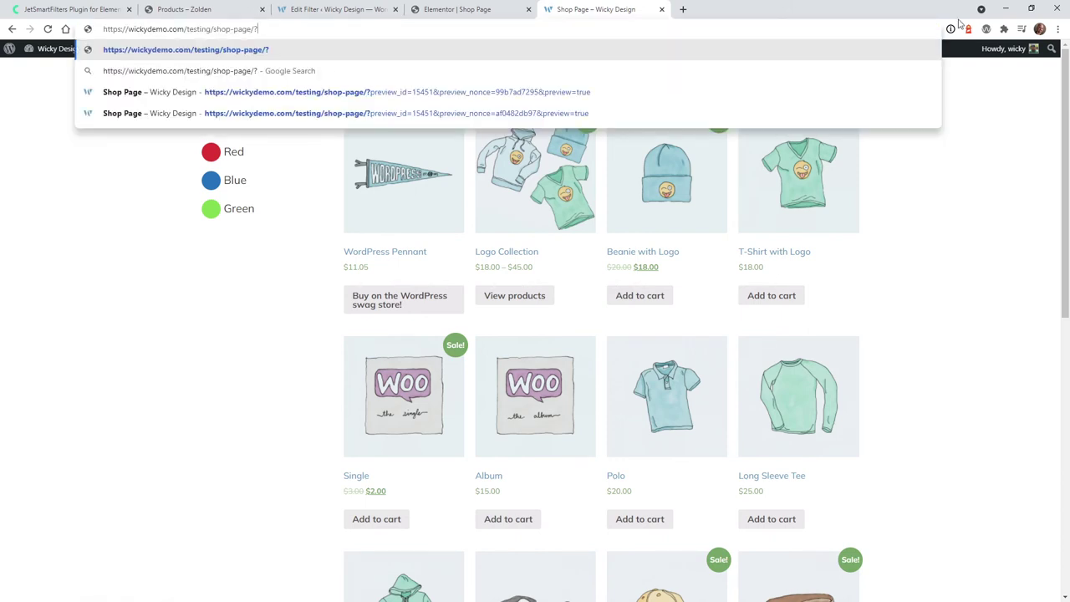
{"action": "key", "text": "Return"}
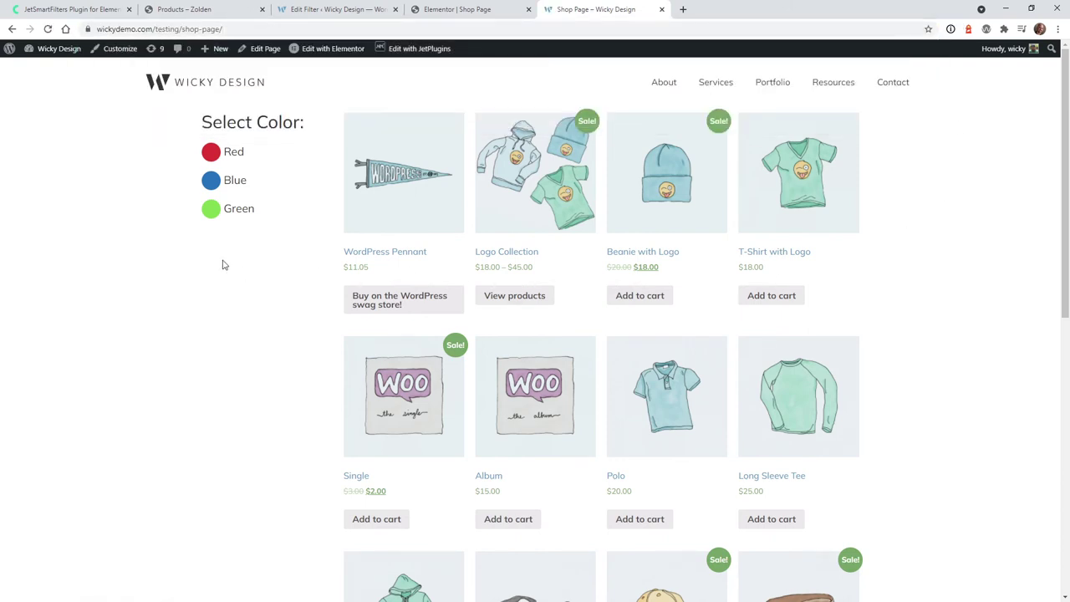
- Test the shop page by filtering for Red, removing the filter, filtering for Blue plus Green and removing the filters again
{"action": "left_click", "coordinate": [233, 156]}
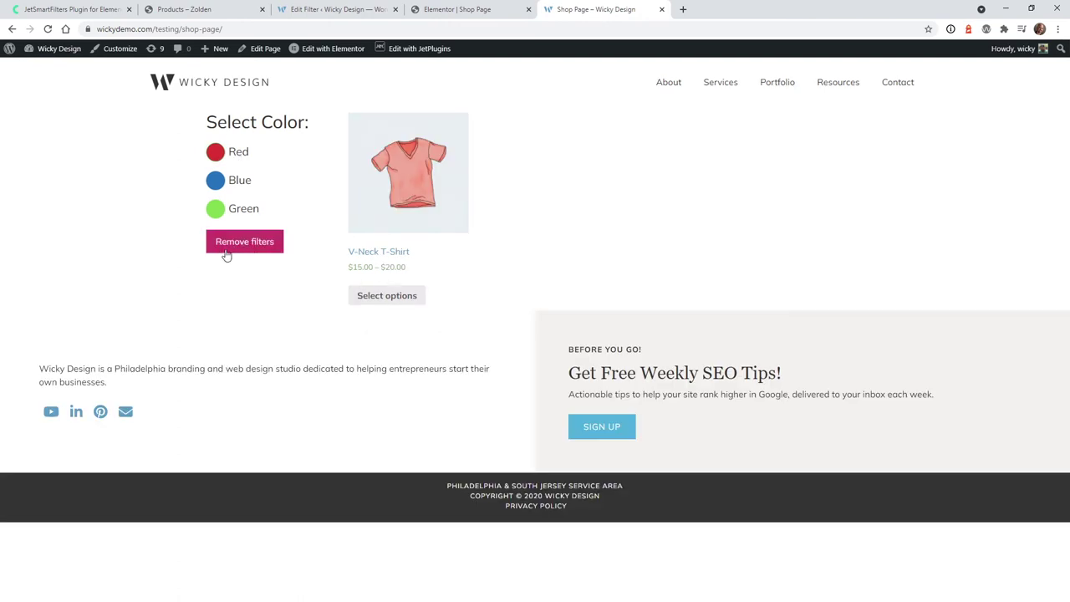
{"action": "left_click", "coordinate": [245, 242]}
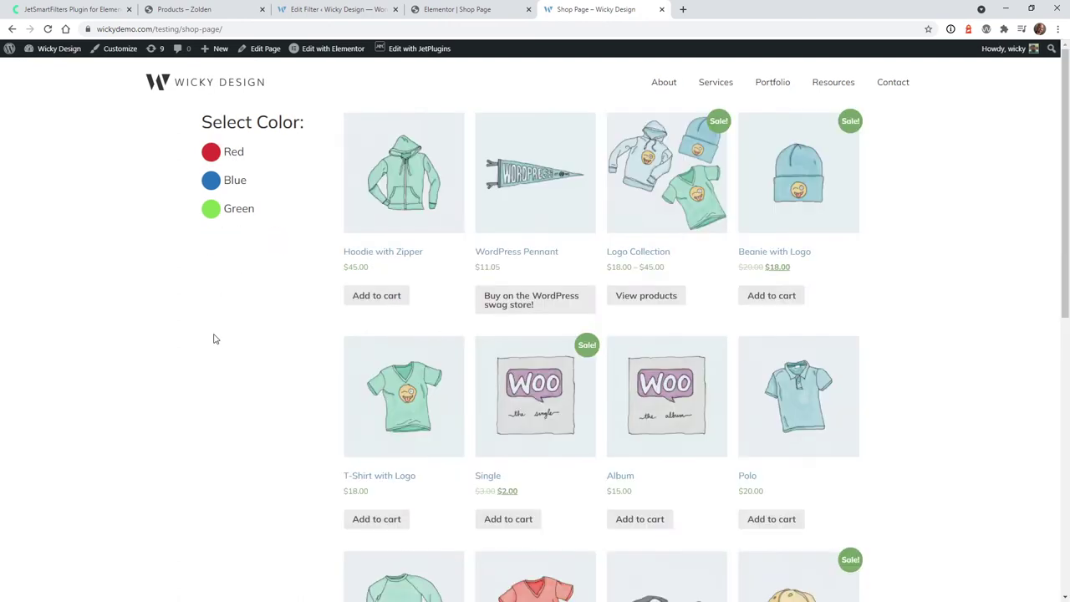
{"action": "left_click", "coordinate": [229, 180]}
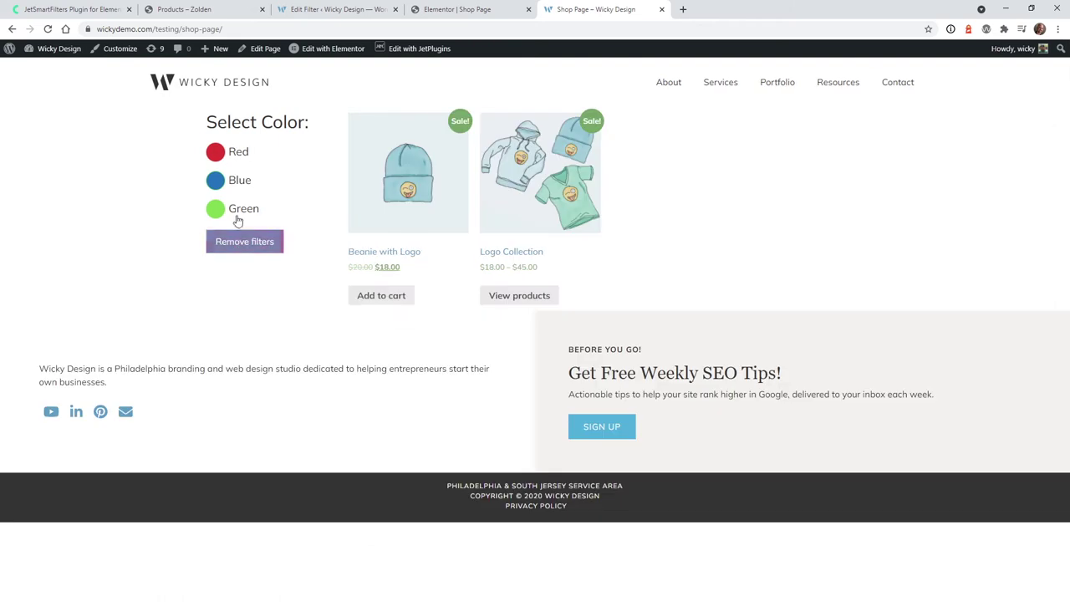
{"action": "left_click", "coordinate": [237, 210]}
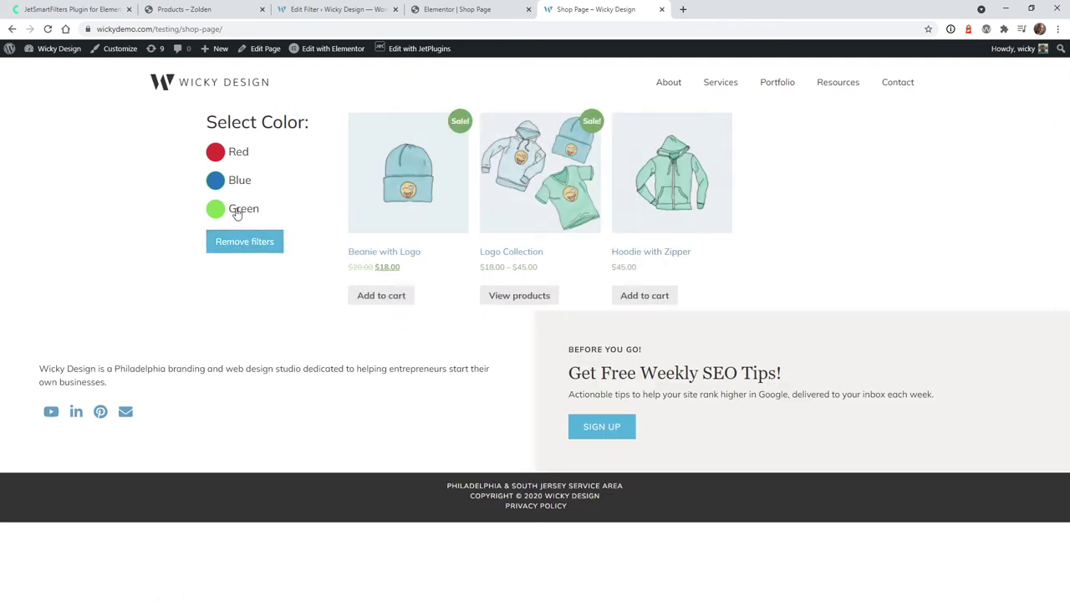
{"action": "left_click", "coordinate": [248, 252]}
- Return to the Elementor editor and set the Remove Filters button's normal text color to white
{"action": "left_click", "coordinate": [469, 7]}
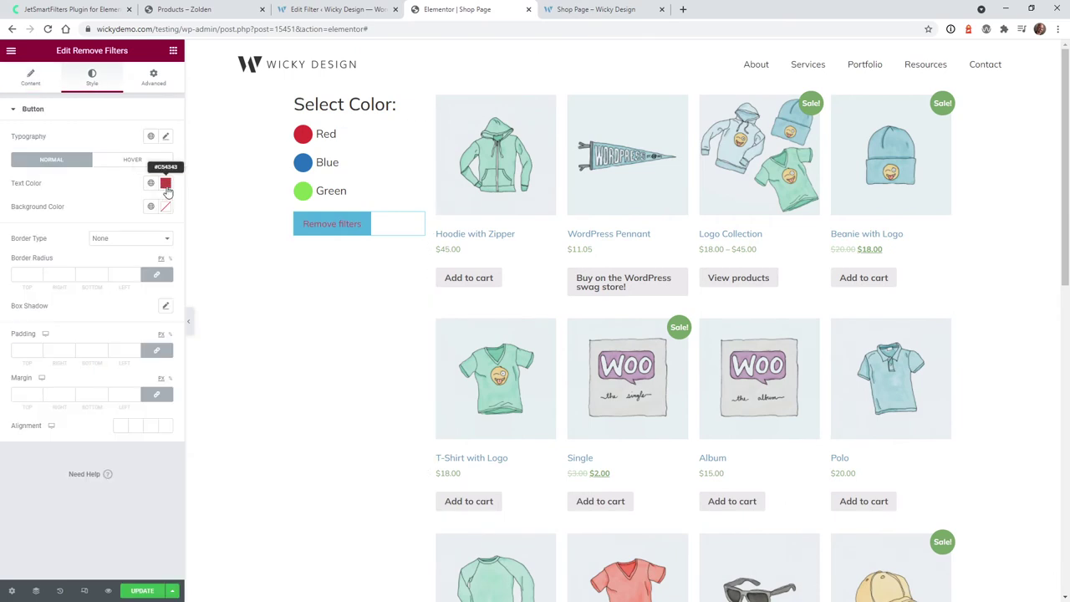
{"action": "left_click", "coordinate": [166, 184]}
{"action": "left_click", "coordinate": [35, 228]}
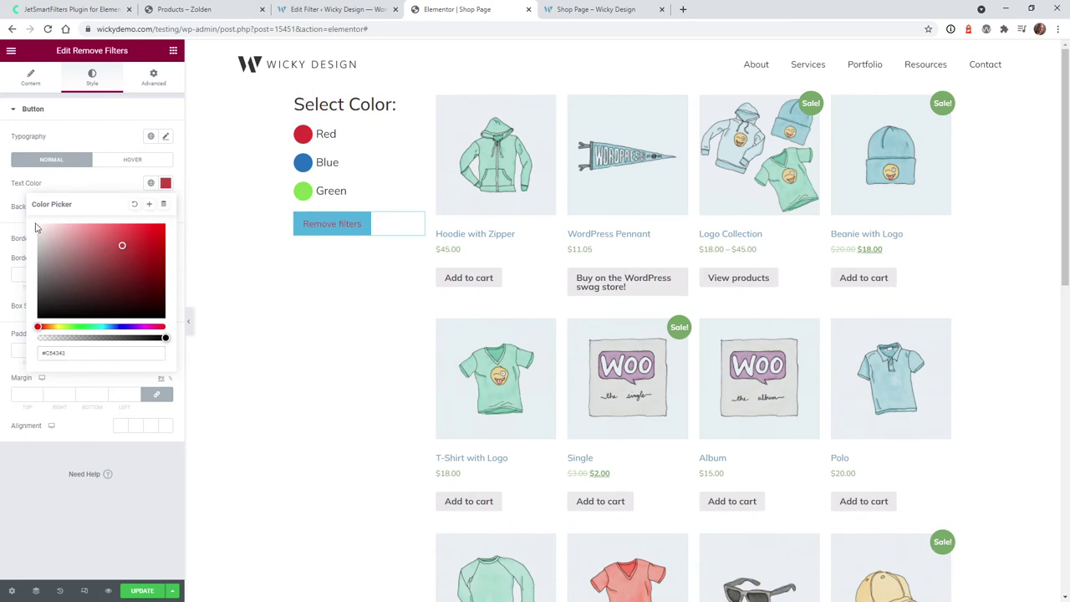
{"action": "left_click", "coordinate": [130, 237]}
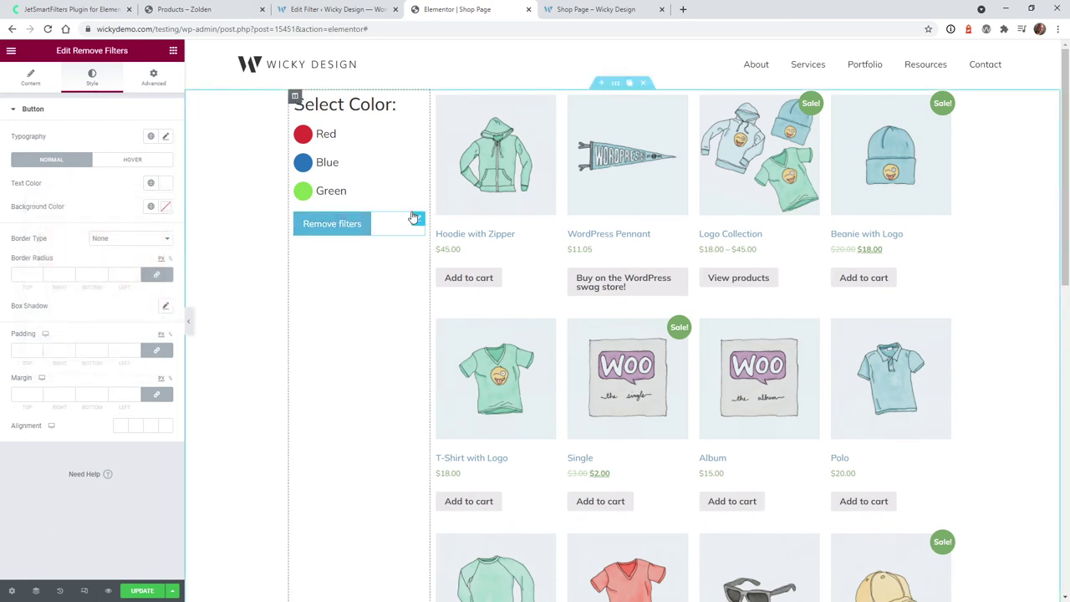
- Try the center, right and stretch alignments for the Remove Filters button
{"action": "left_click", "coordinate": [136, 428]}
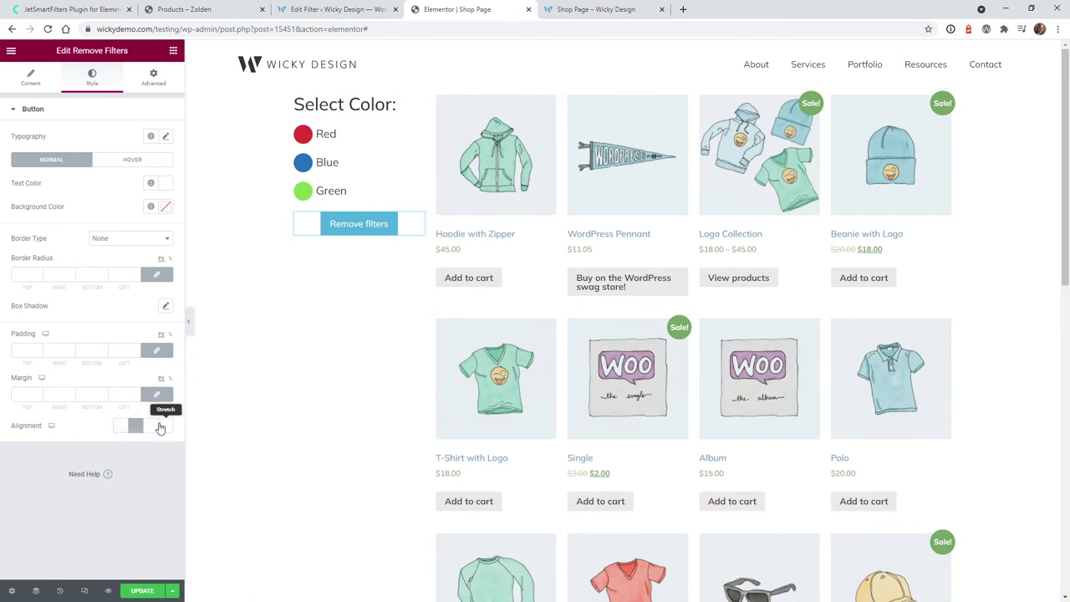
{"action": "left_click", "coordinate": [148, 427]}
{"action": "left_click", "coordinate": [164, 426]}
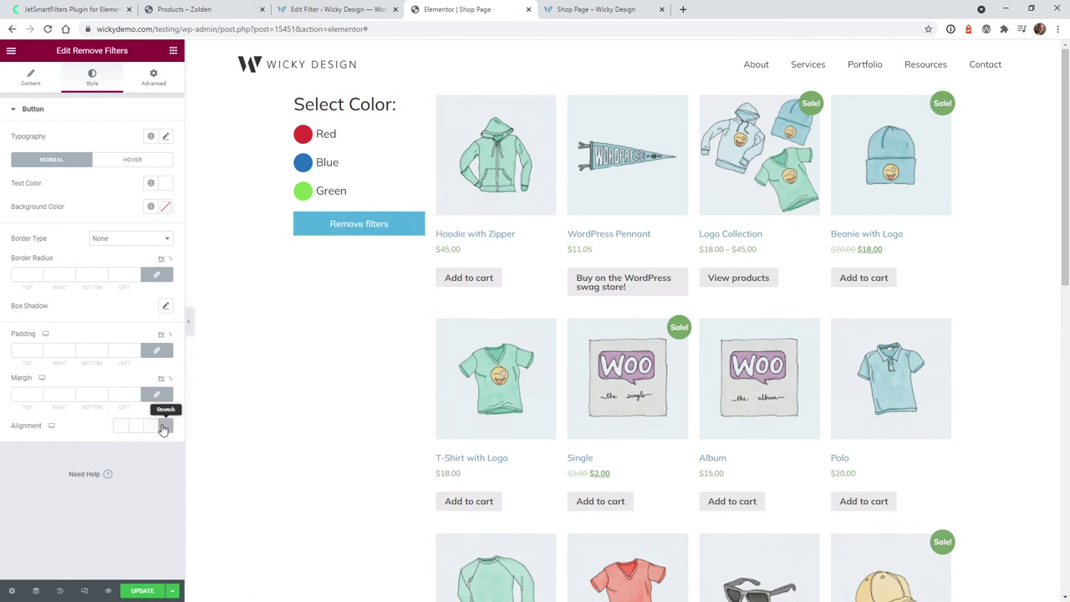
- Open the JetSmartFilters Indexer Settings in the WordPress admin and switch Use Indexed filters off and back on
{"action": "key", "text": "ctrl+1"}
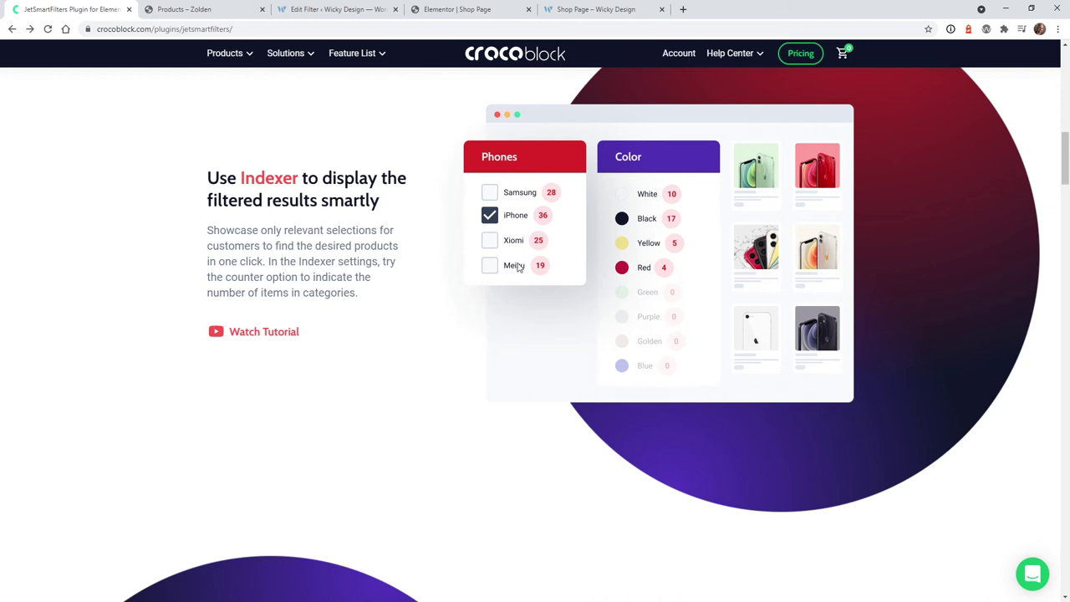
{"action": "left_click", "coordinate": [334, 9]}
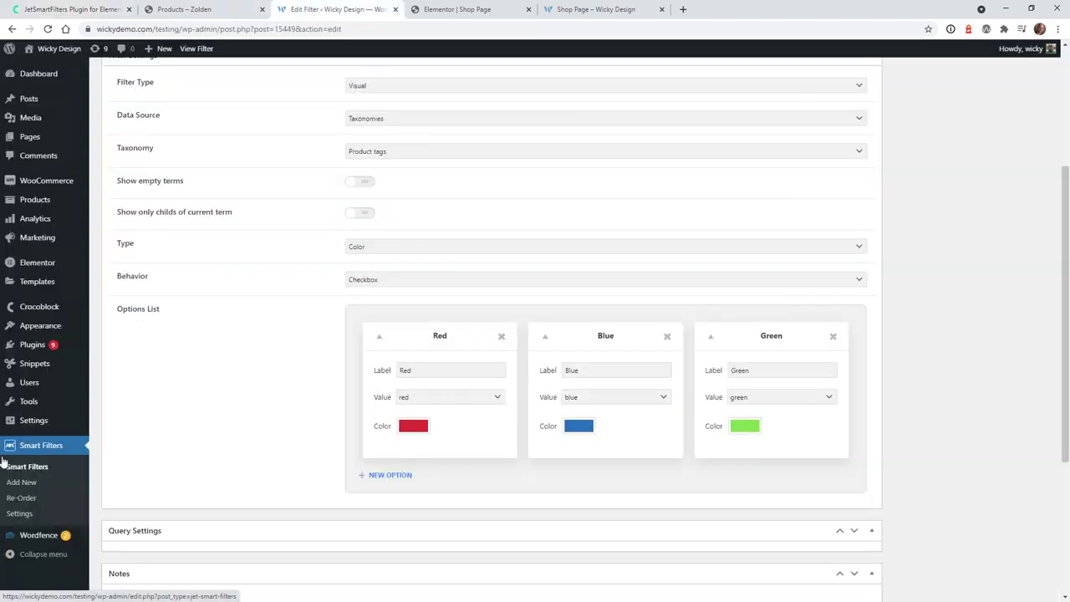
{"action": "left_click", "coordinate": [33, 514]}
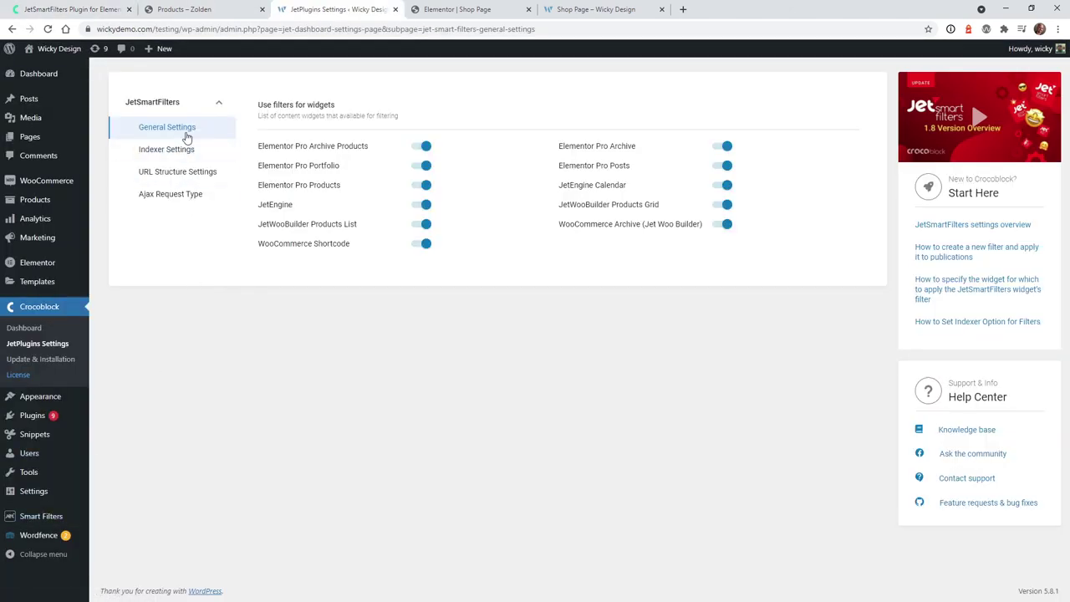
{"action": "left_click", "coordinate": [182, 151]}
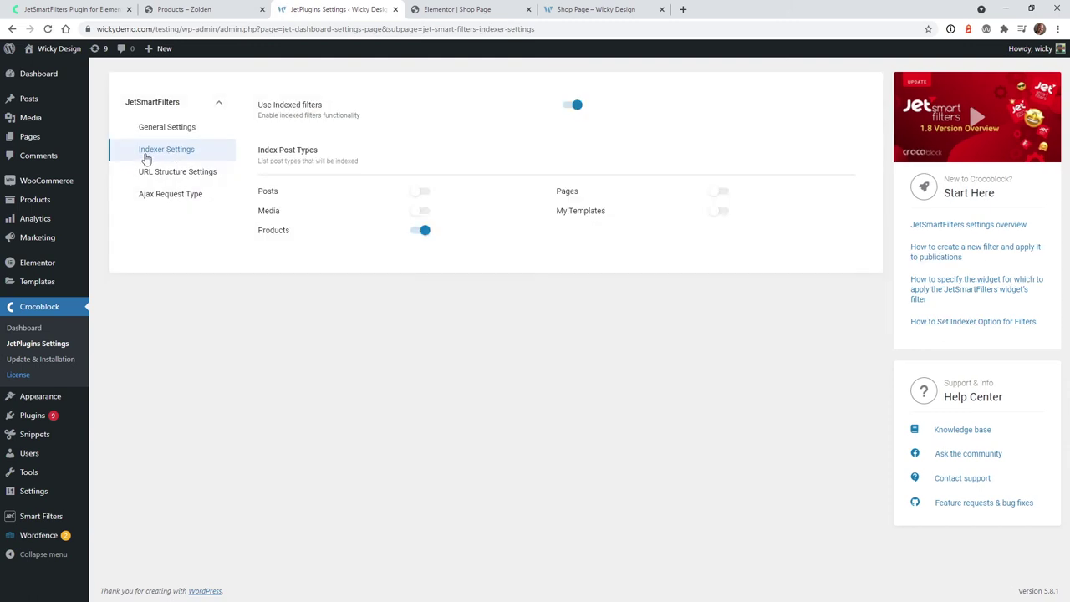
{"action": "left_click", "coordinate": [570, 105]}
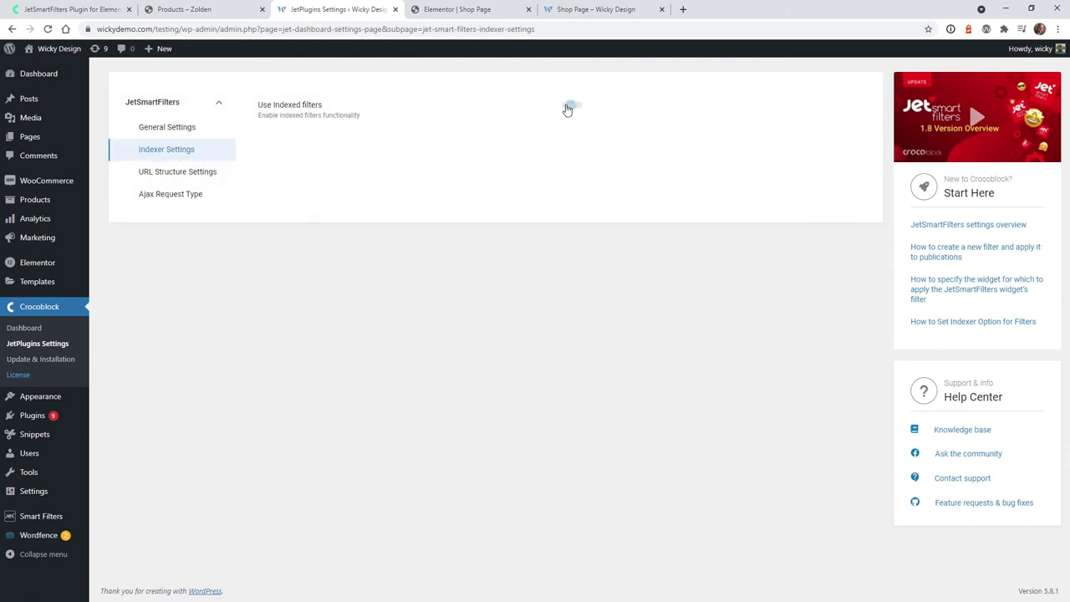
{"action": "left_click", "coordinate": [575, 107]}
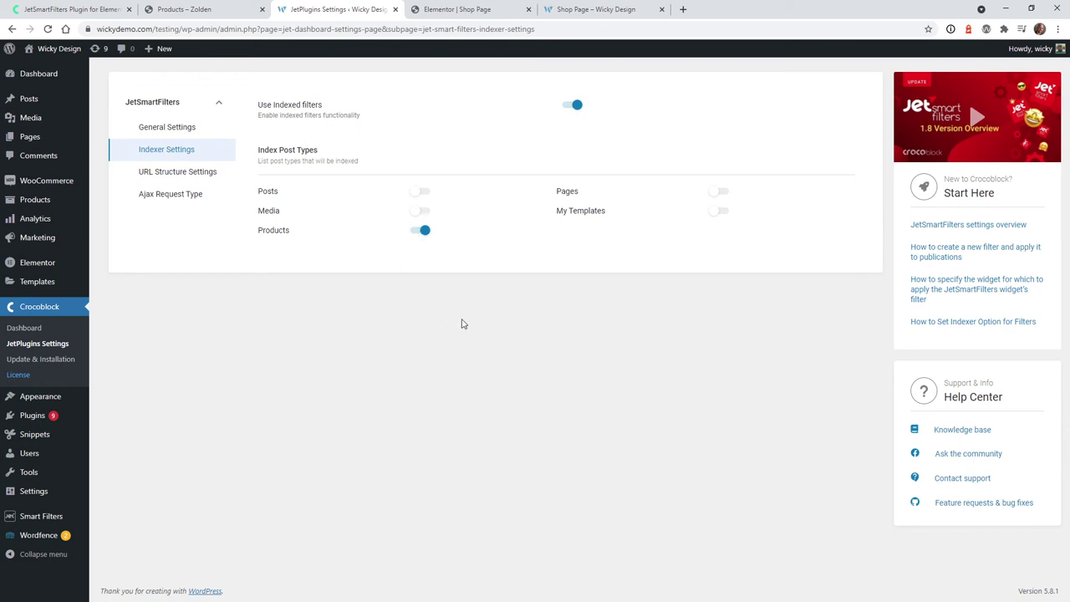
- Open the Smart Filters list and select the Color Filter entry
{"action": "left_click", "coordinate": [58, 520]}
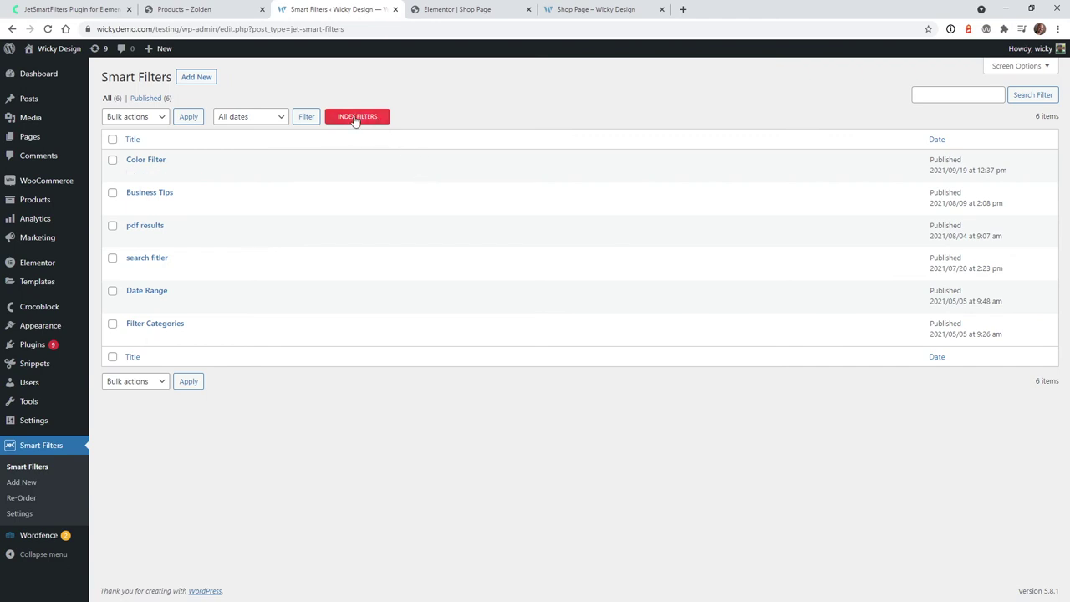
{"action": "left_click", "coordinate": [112, 160]}
- In the Elementor editor, enable Apply Indexer and Show Counter for the color Visual Filter and update the page
{"action": "left_click", "coordinate": [462, 6]}
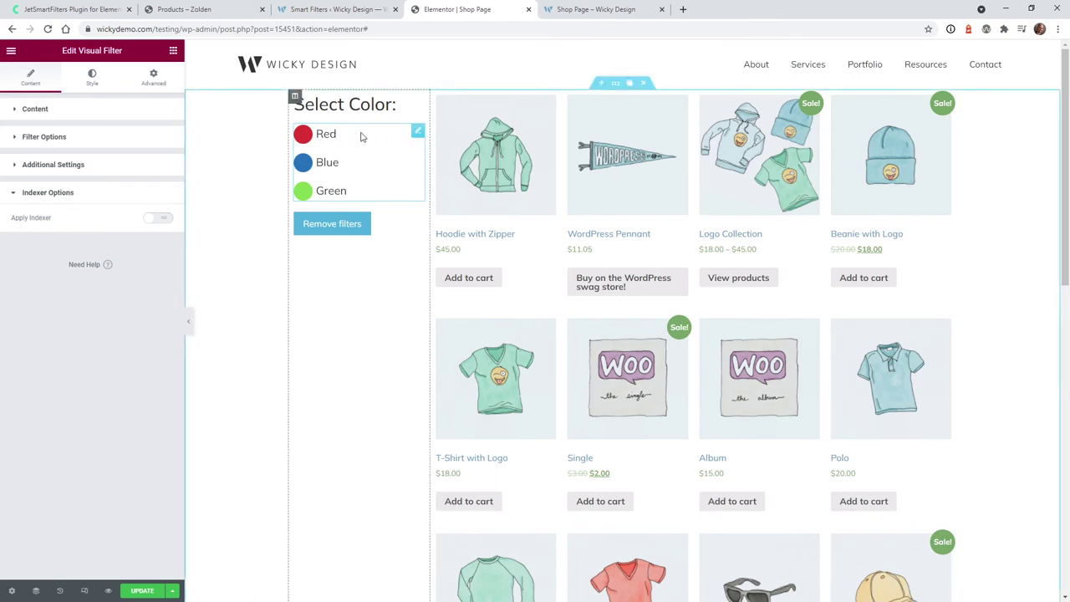
{"action": "left_click", "coordinate": [159, 219]}
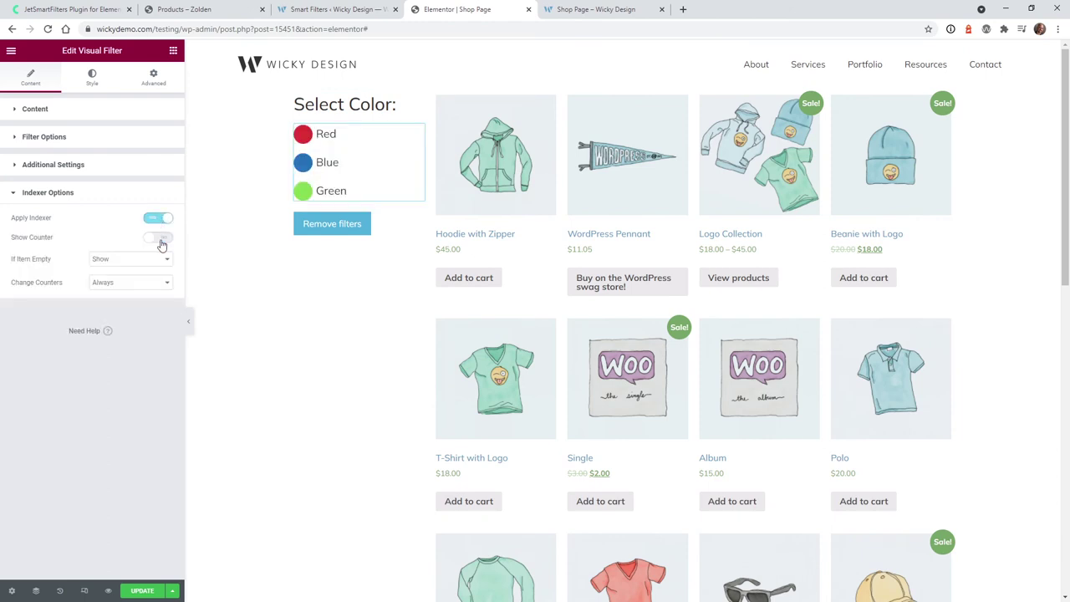
{"action": "left_click", "coordinate": [159, 238]}
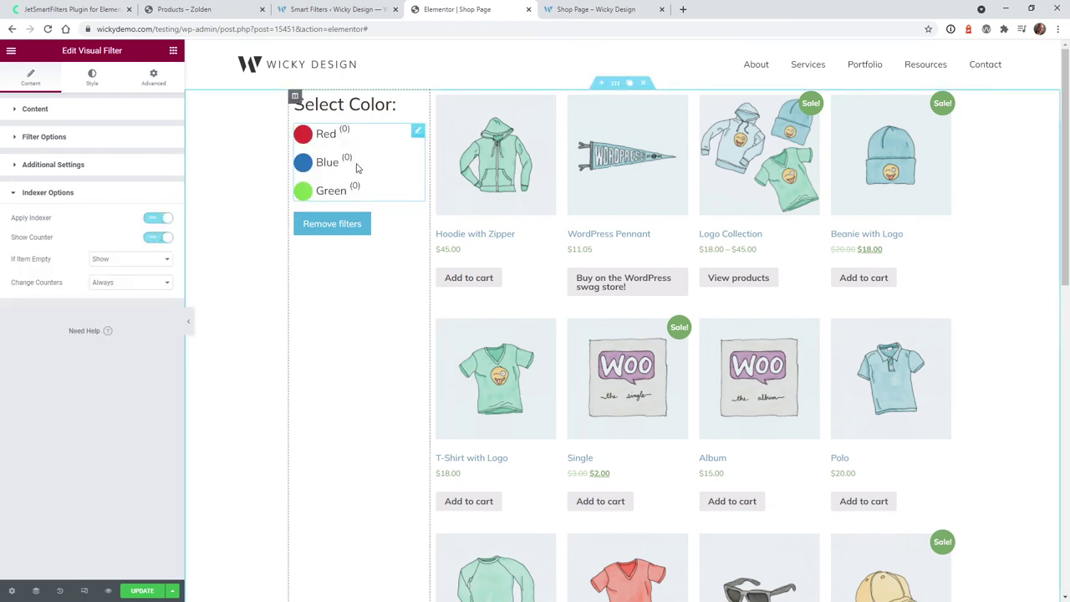
{"action": "left_click", "coordinate": [143, 591]}
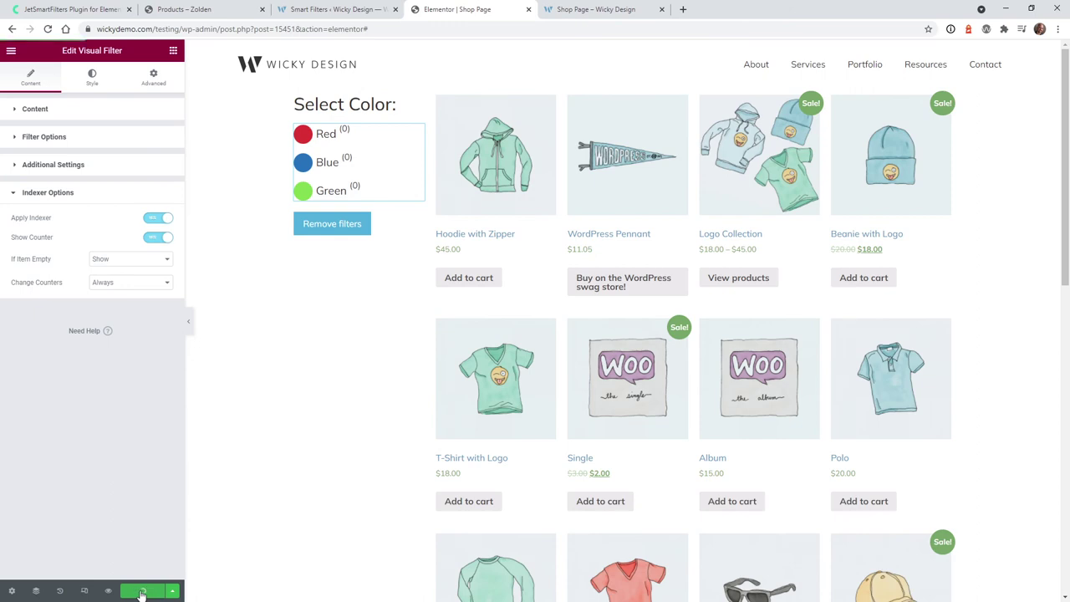
- Reload the shop page without the preview parameters and filter for Blue to check the color counters
{"action": "left_click", "coordinate": [613, 7]}
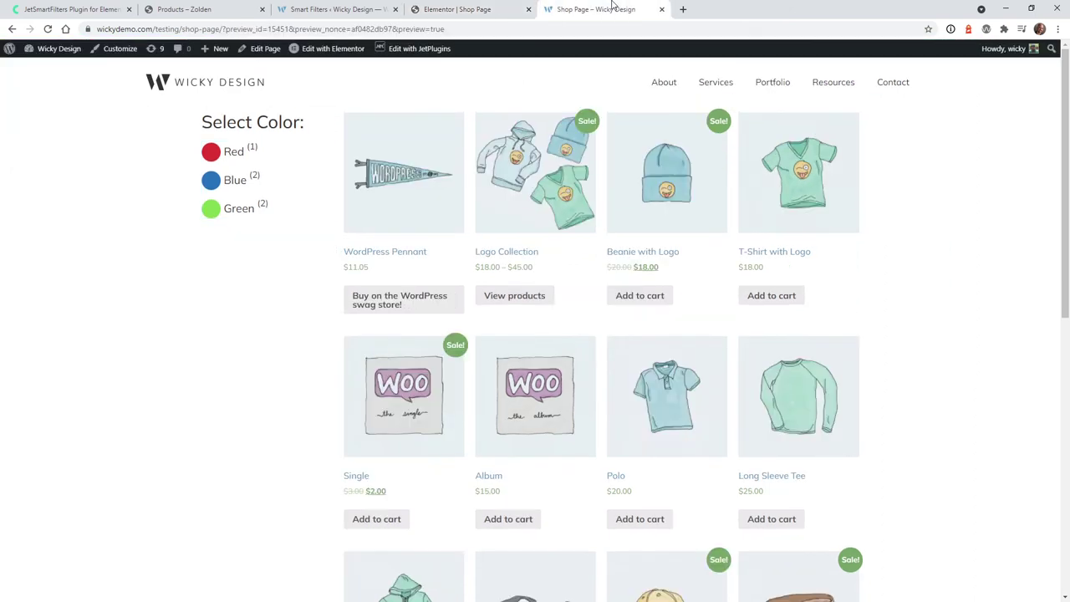
{"action": "left_click_drag", "start_coordinate": [903, 28], "coordinate": [272, 29]}
{"action": "key", "text": "BackSpace"}
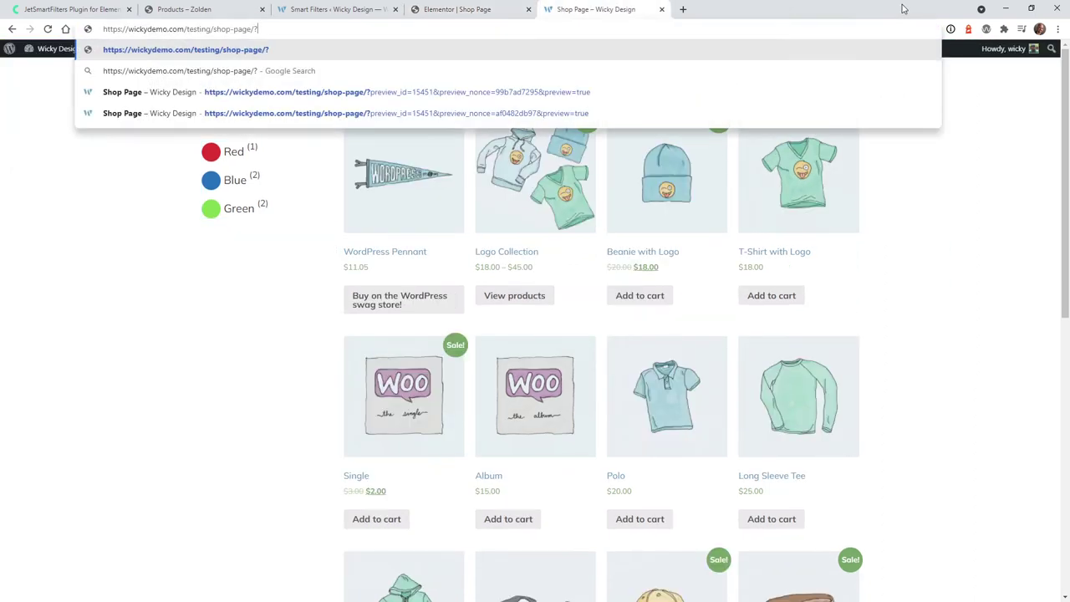
{"action": "key", "text": "Return"}
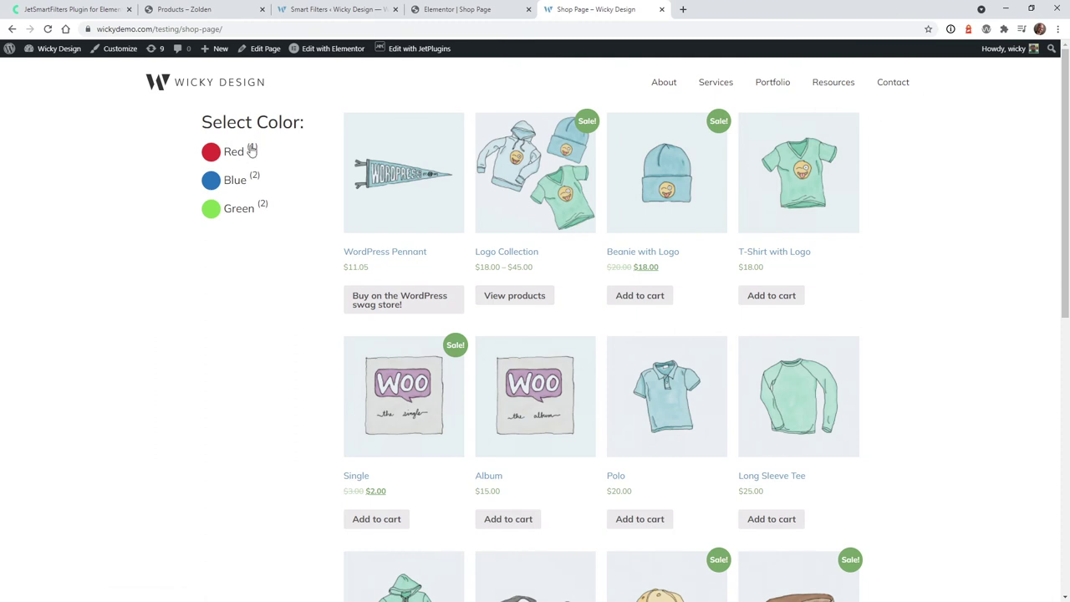
{"action": "key", "text": "ctrl+shift+Tab"}
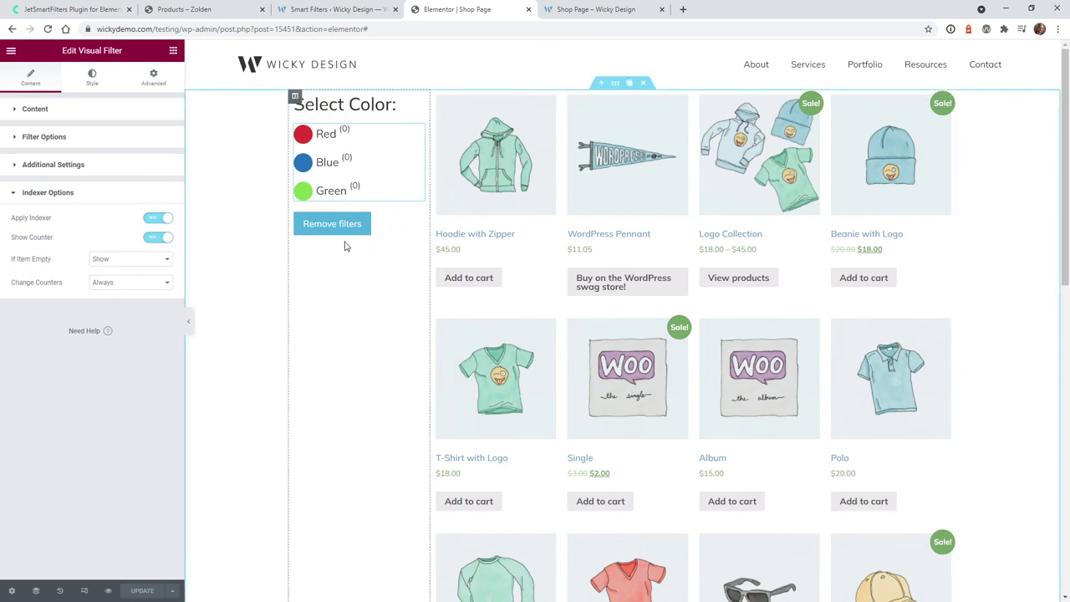
{"action": "left_click", "coordinate": [619, 8]}
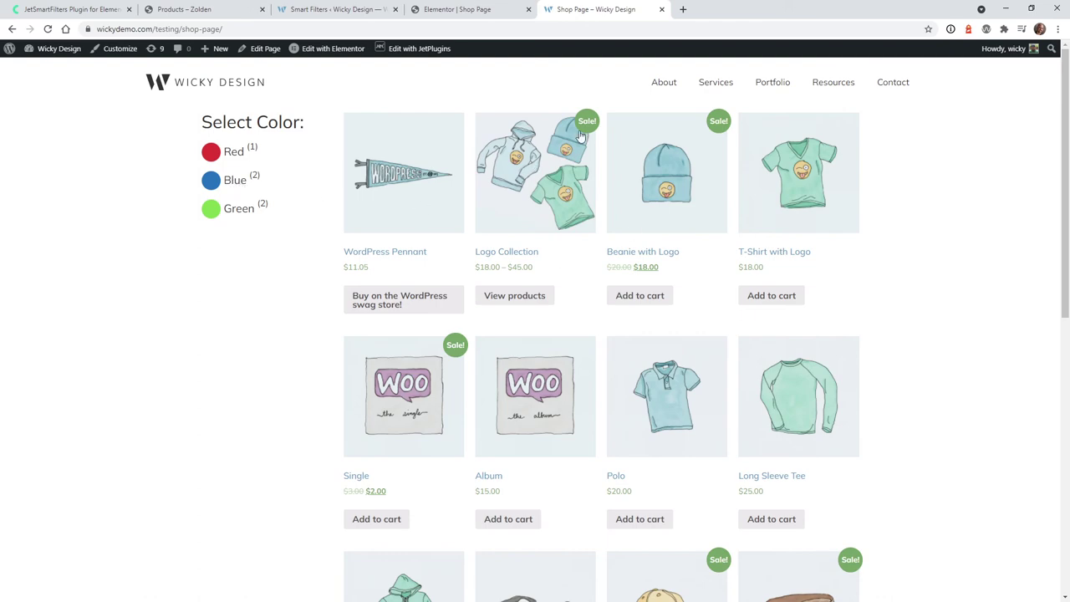
{"action": "left_click", "coordinate": [231, 180]}
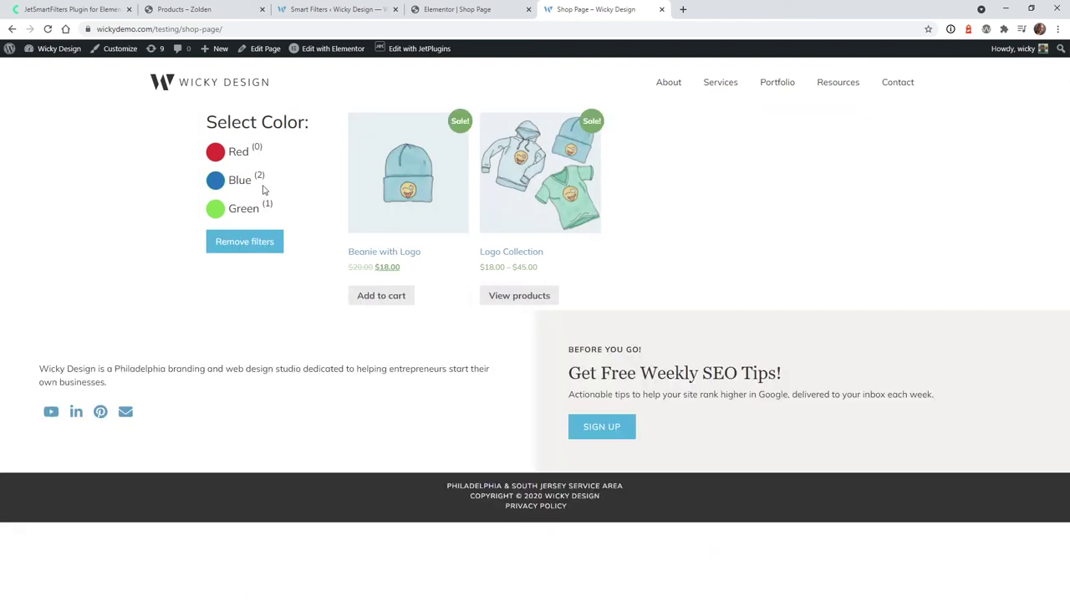
- Open the WooCommerce Products list in the WordPress admin to check the products' color tags
{"action": "left_click", "coordinate": [462, 11]}
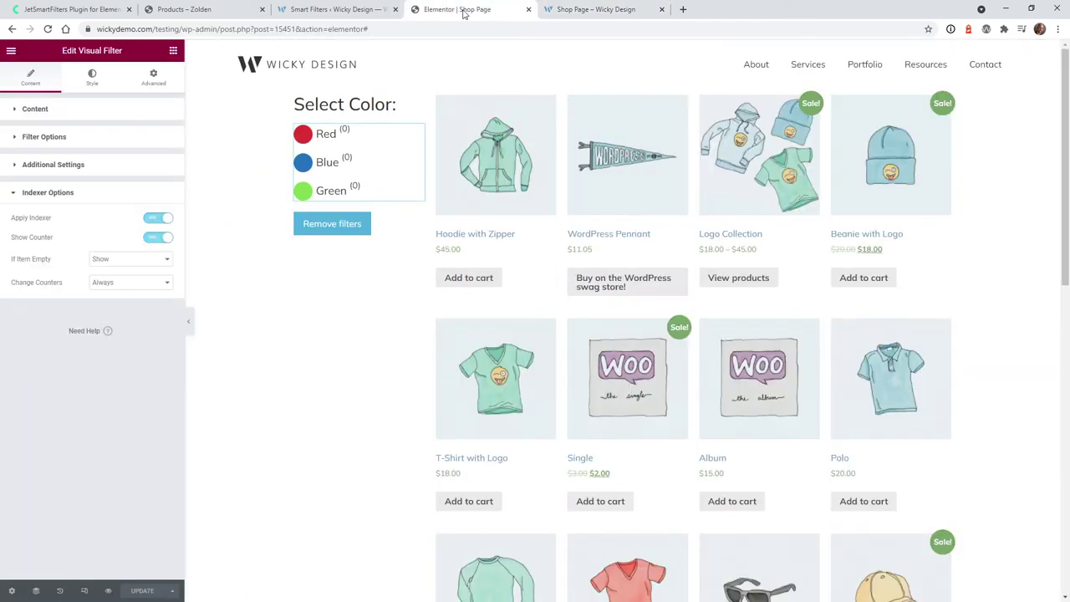
{"action": "left_click", "coordinate": [360, 10]}
{"action": "left_click", "coordinate": [51, 207]}
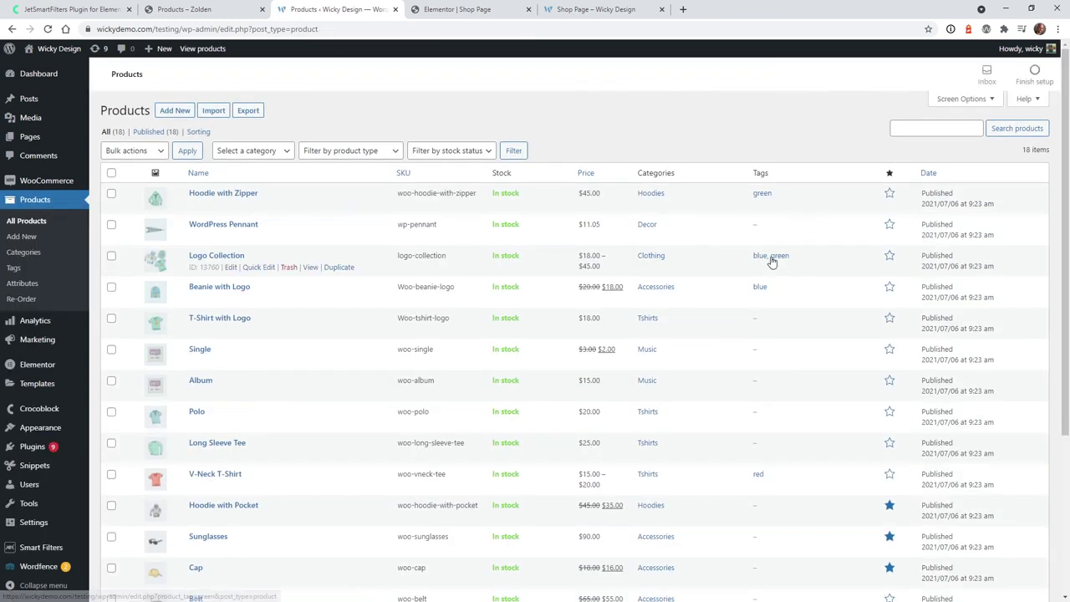
- Quick-edit the Logo Collection product to remove its blue tag, keeping green, and update it
{"action": "left_click", "coordinate": [259, 268]}
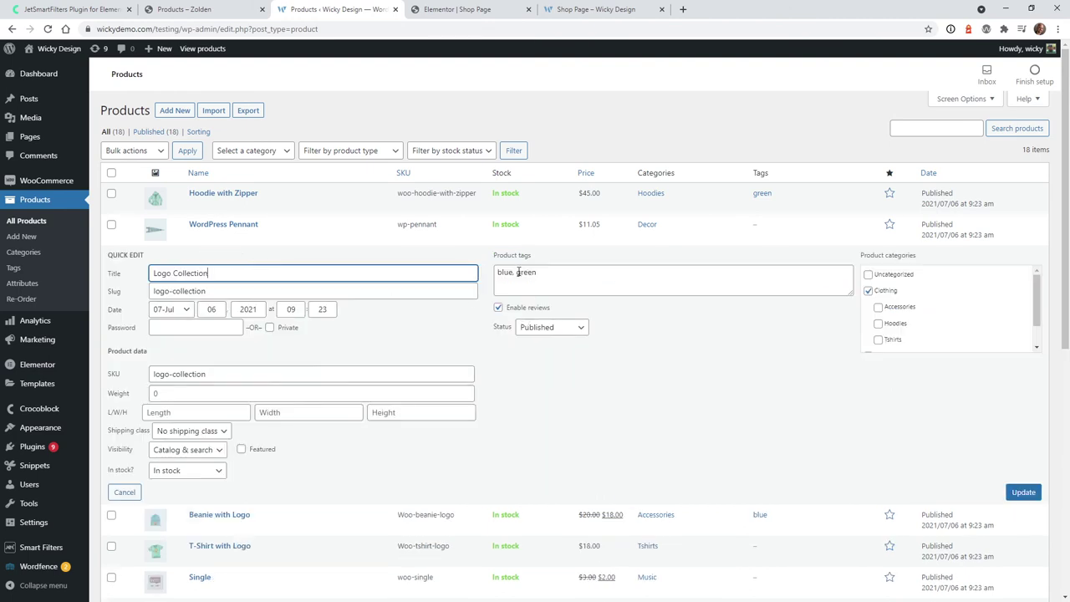
{"action": "left_click_drag", "start_coordinate": [517, 272], "coordinate": [476, 265]}
{"action": "key", "text": "BackSpace"}
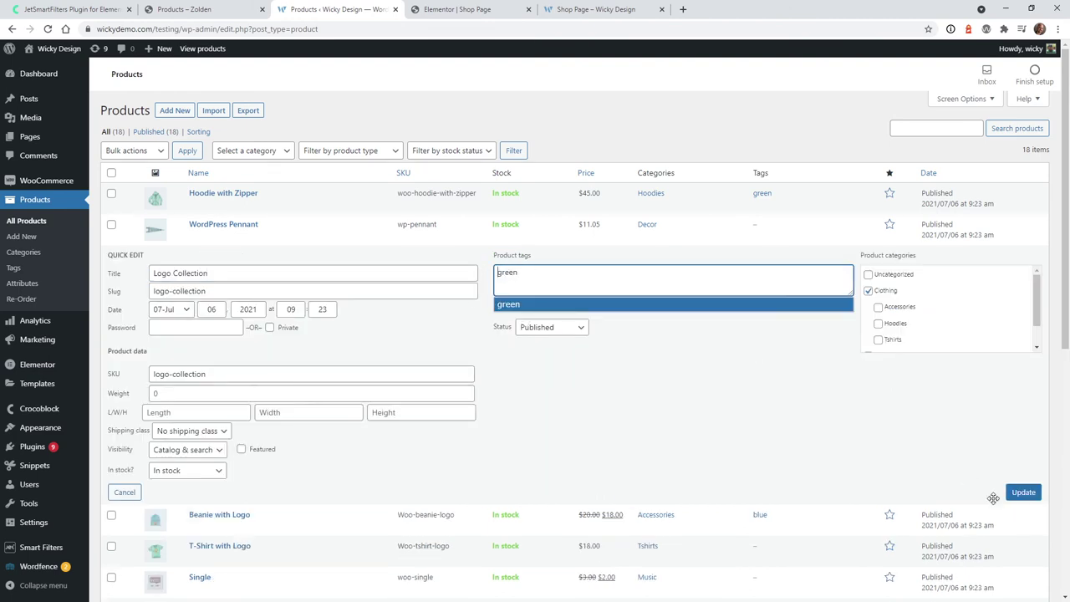
{"action": "left_click", "coordinate": [1024, 493]}
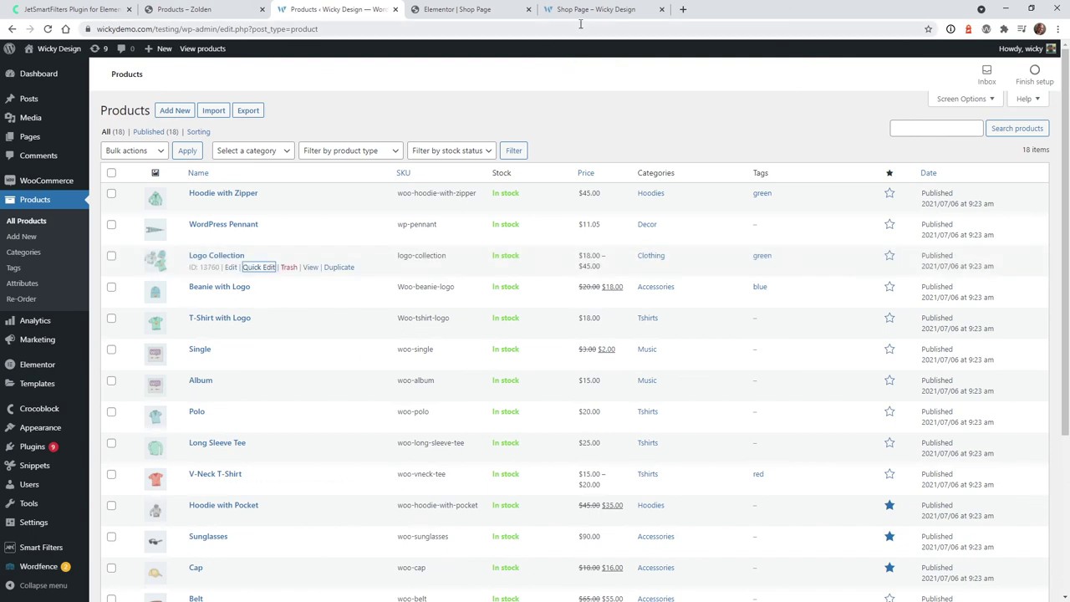
- Reload the shop page, filter for Blue to check the color counters, and remove the filter
{"action": "left_click", "coordinate": [585, 12]}
{"action": "left_click", "coordinate": [49, 29]}
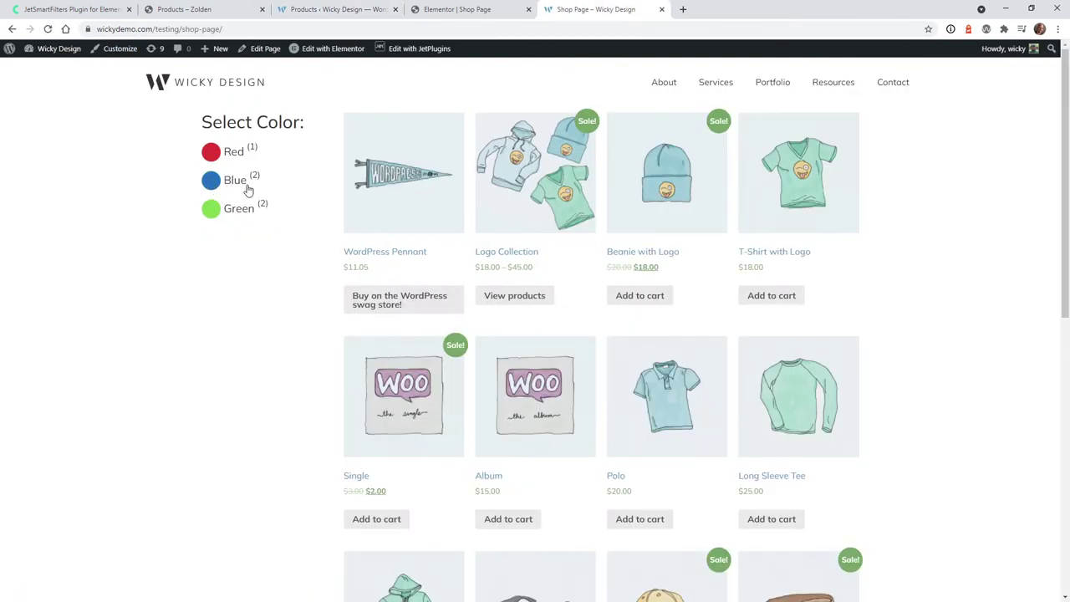
{"action": "left_click", "coordinate": [234, 189]}
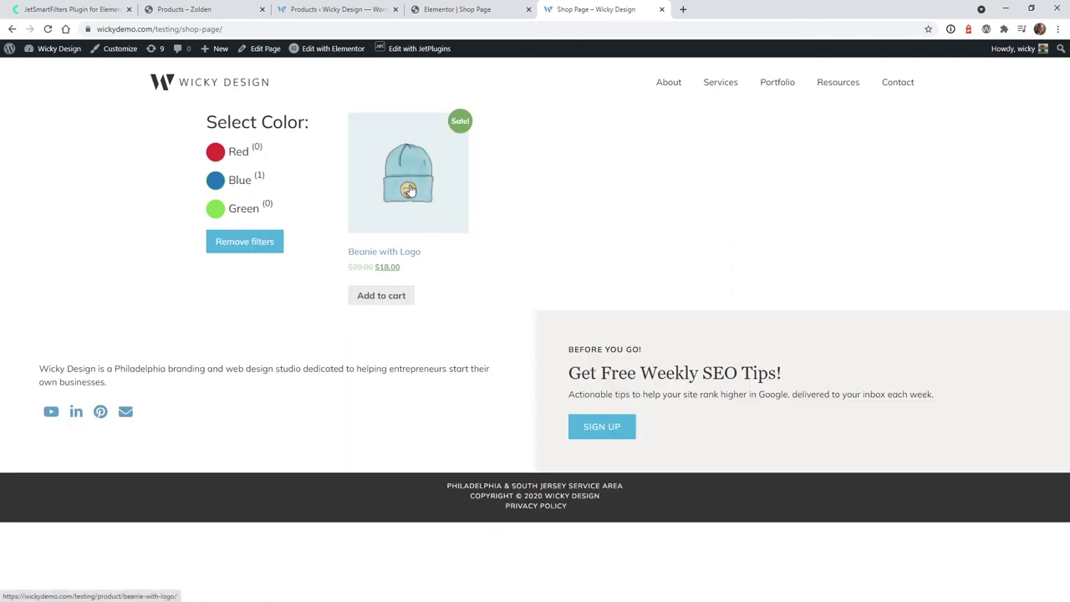
{"action": "left_click", "coordinate": [257, 249]}
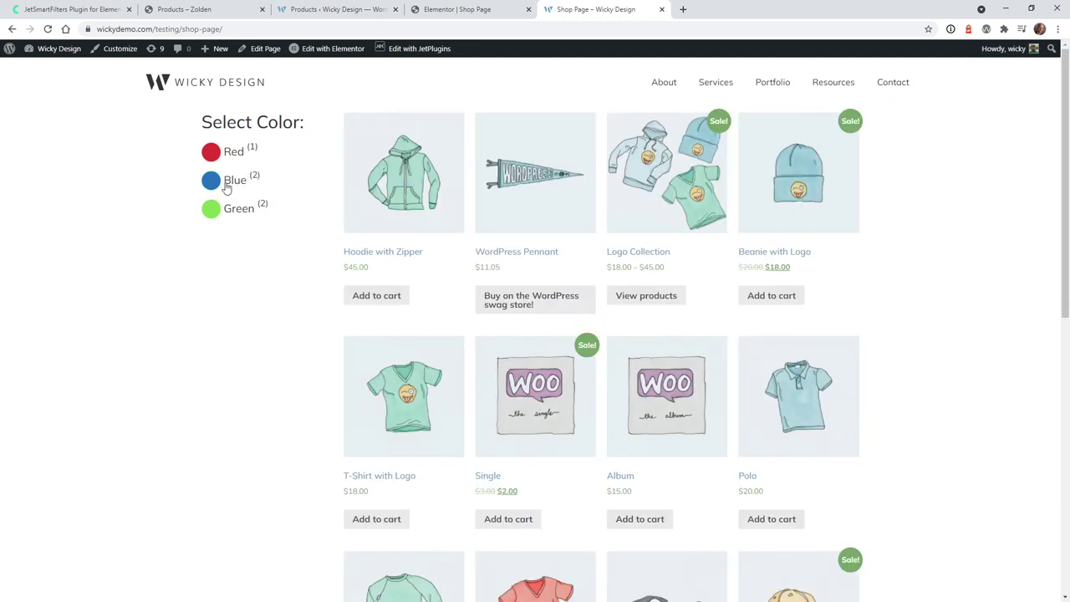
- Open the Smart Filters list in the WordPress admin and select the Color Filter entry for reindexing
{"action": "left_click", "coordinate": [335, 9]}
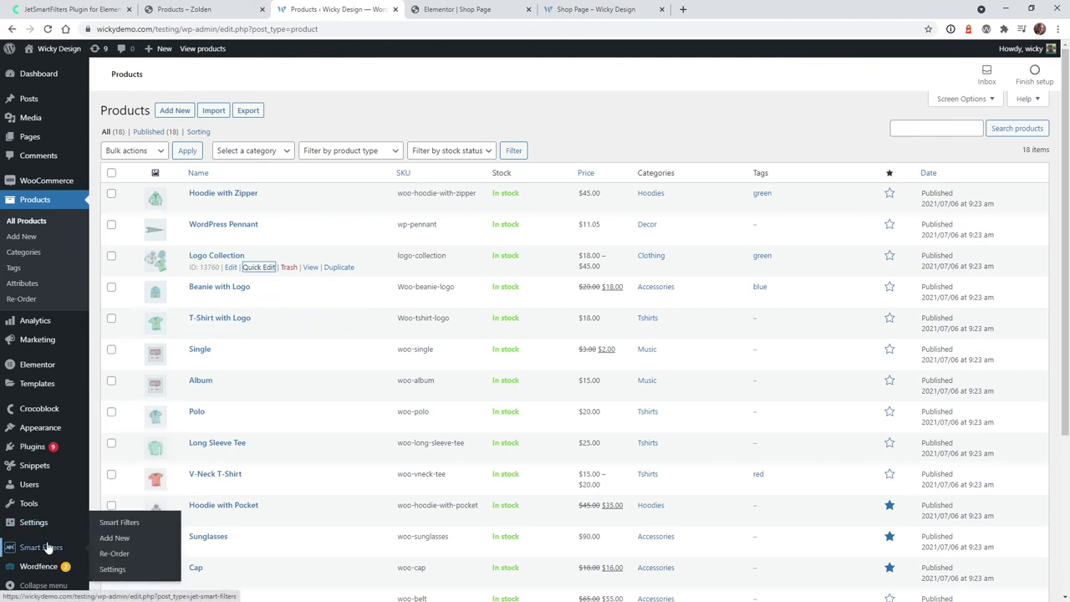
{"action": "left_click", "coordinate": [42, 547]}
{"action": "left_click", "coordinate": [113, 161]}
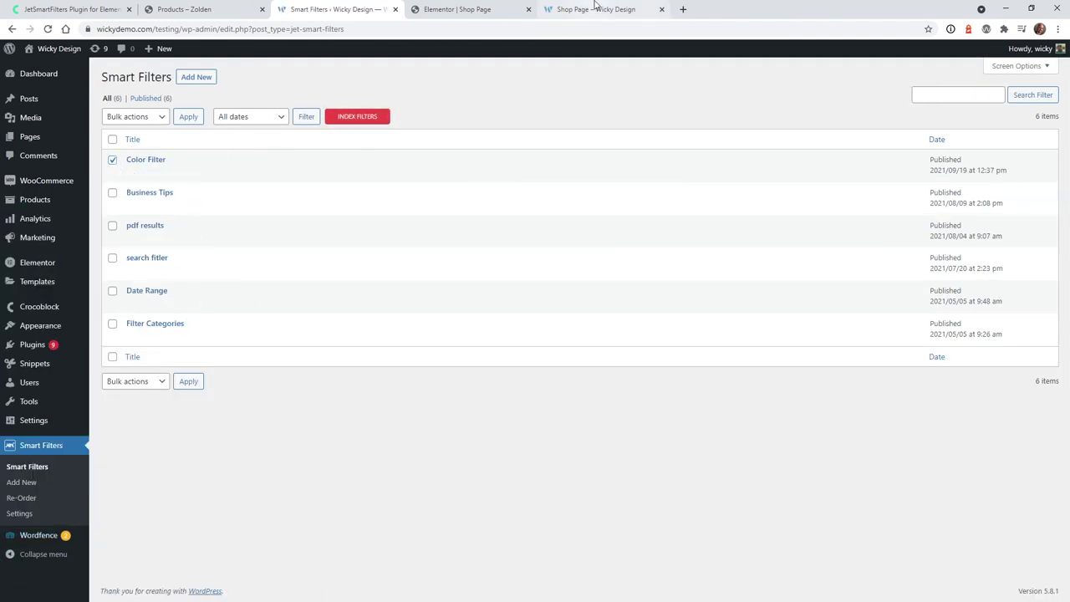
- Reload the shop page and filter for Blue to recheck the color counters after indexing
{"action": "left_click", "coordinate": [556, 15]}
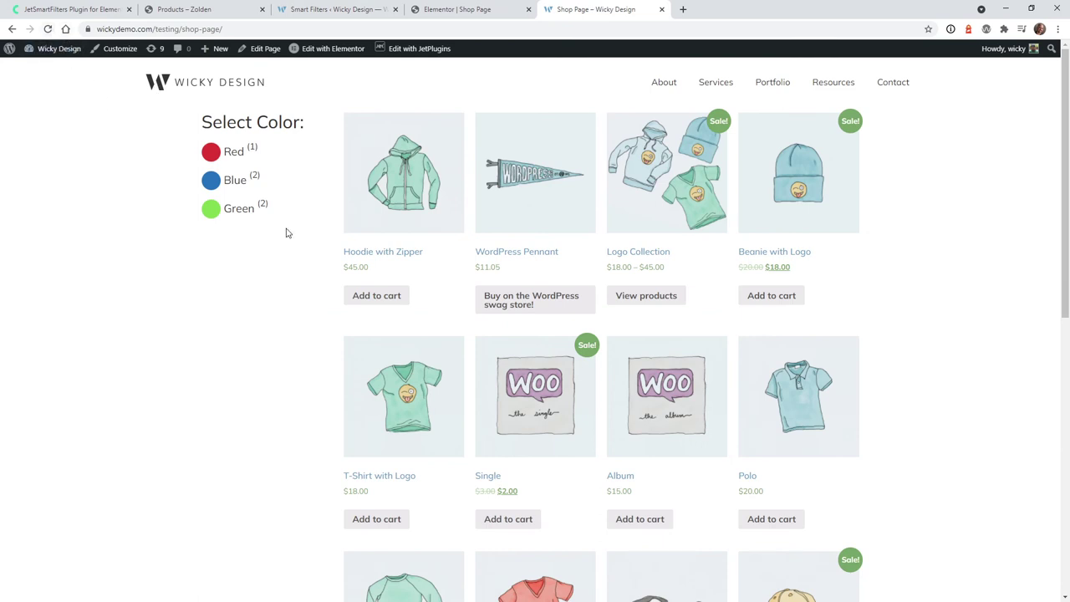
{"action": "left_click", "coordinate": [49, 29]}
{"action": "left_click", "coordinate": [235, 184]}
- In the Elementor editor, set the Visual Filter counter's left offset to 6 and slightly enlarge its typography size
{"action": "left_click", "coordinate": [357, 5]}
{"action": "left_click", "coordinate": [434, 9]}
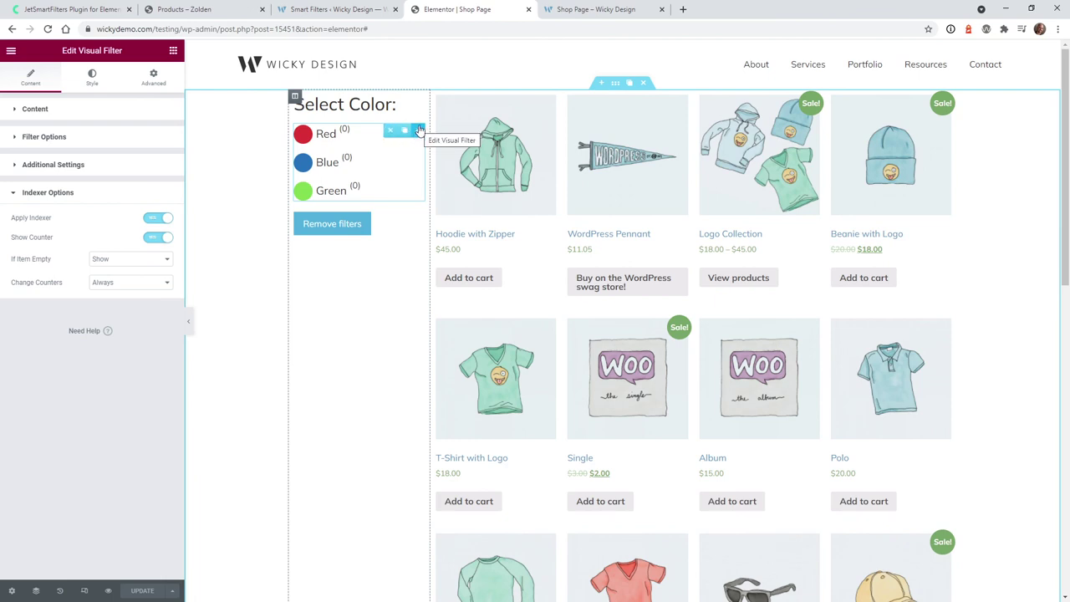
{"action": "left_click", "coordinate": [92, 78]}
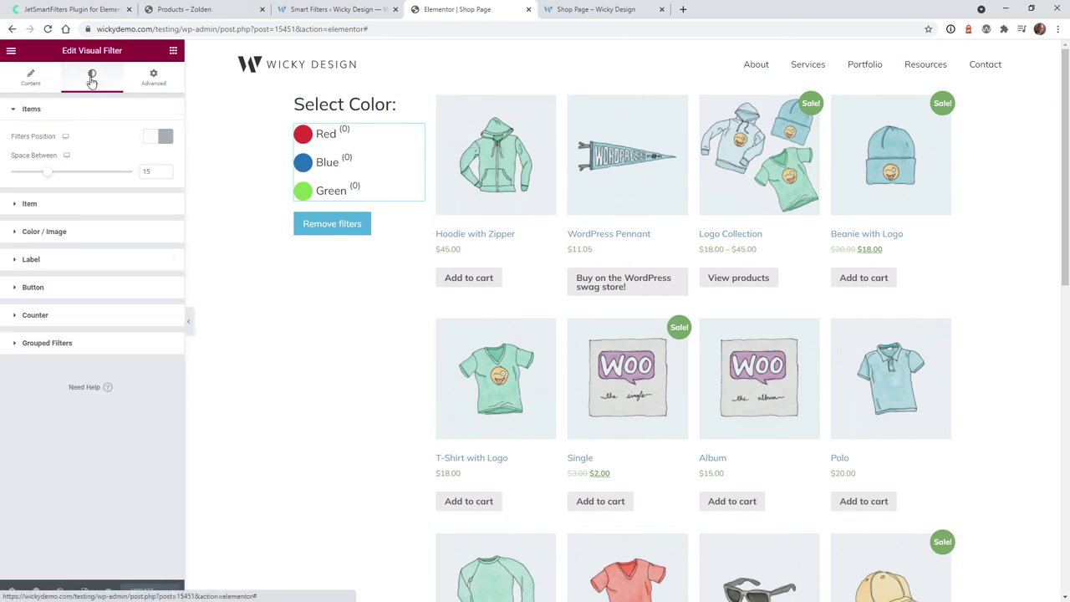
{"action": "left_click", "coordinate": [97, 321]}
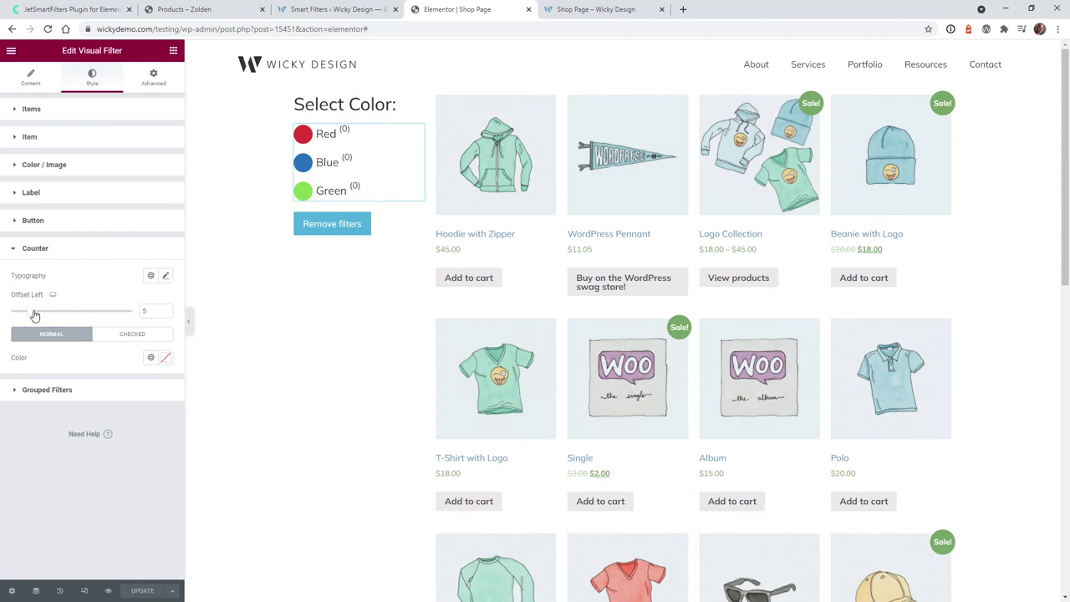
{"action": "mouse_move", "coordinate": [34, 314]}
{"action": "left_mouse_down"}
{"action": "mouse_move", "coordinate": [58, 311]}
{"action": "mouse_move", "coordinate": [36, 307]}
{"action": "left_mouse_up"}
{"action": "left_click", "coordinate": [166, 276]}
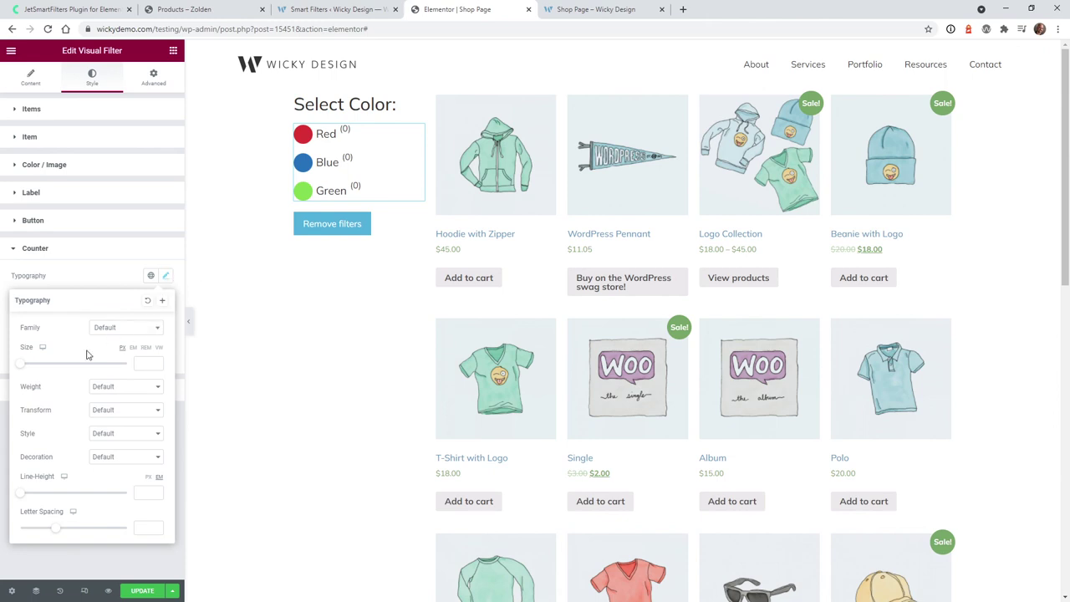
{"action": "left_click_drag", "start_coordinate": [18, 368], "coordinate": [27, 365]}
{"action": "left_click", "coordinate": [118, 276]}
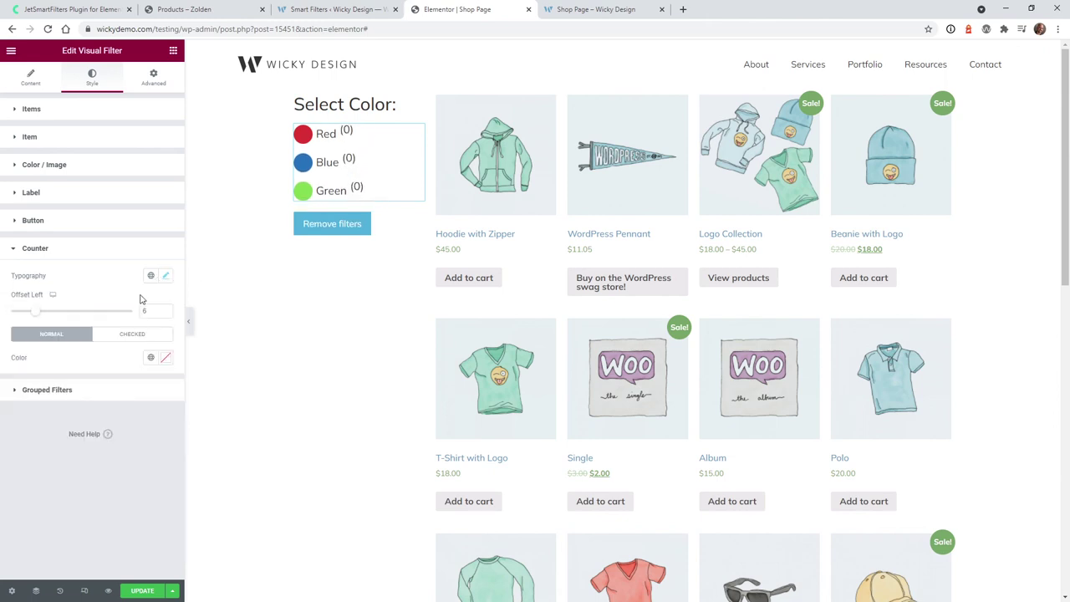
- Set the counter's normal color to bright red
{"action": "left_click", "coordinate": [167, 357]}
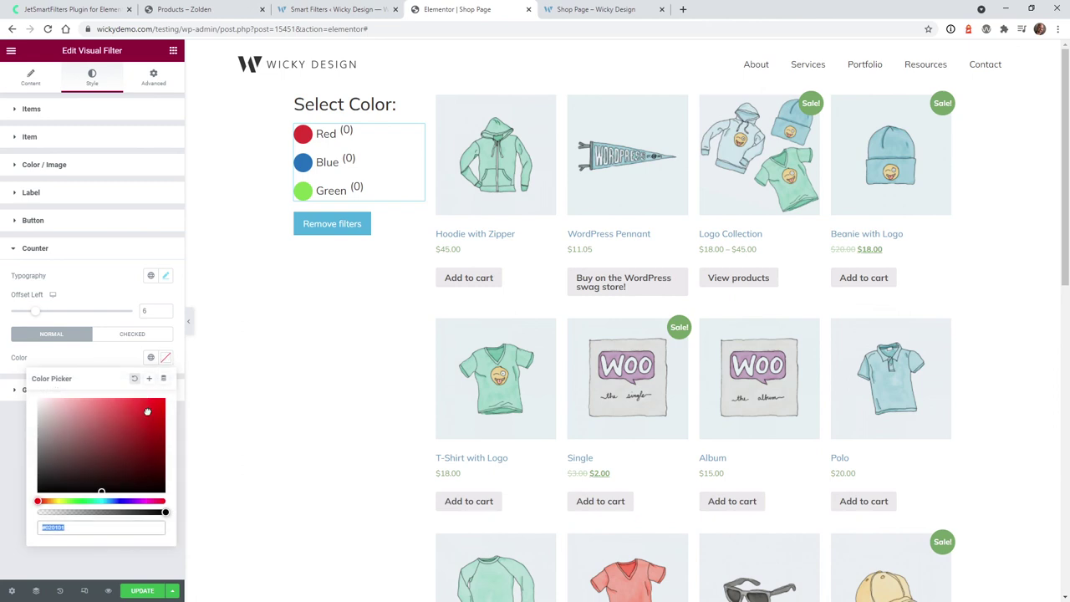
{"action": "left_click_drag", "start_coordinate": [147, 412], "coordinate": [176, 386]}
{"action": "left_click", "coordinate": [35, 560]}
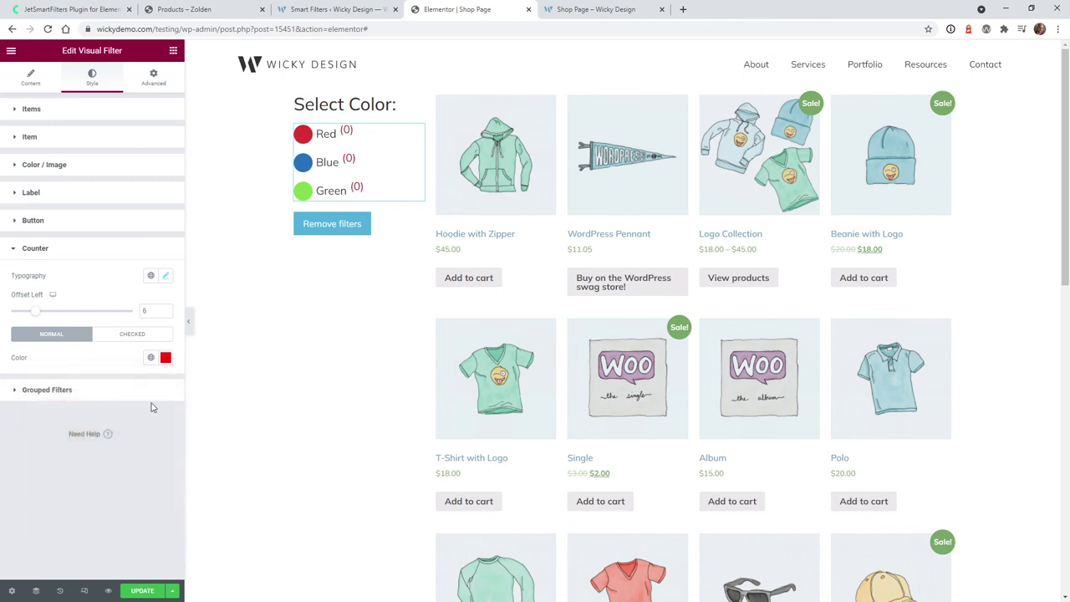
- Set the counter's checked color to bright blue and update the page
{"action": "left_click", "coordinate": [123, 336]}
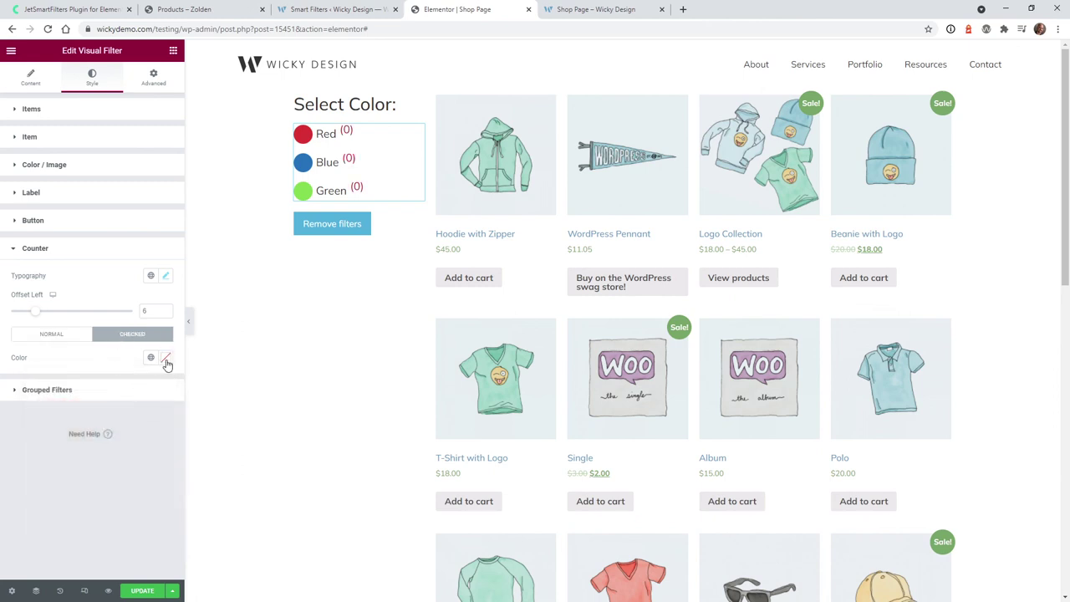
{"action": "left_click", "coordinate": [166, 359]}
{"action": "left_click_drag", "start_coordinate": [124, 502], "coordinate": [114, 502]}
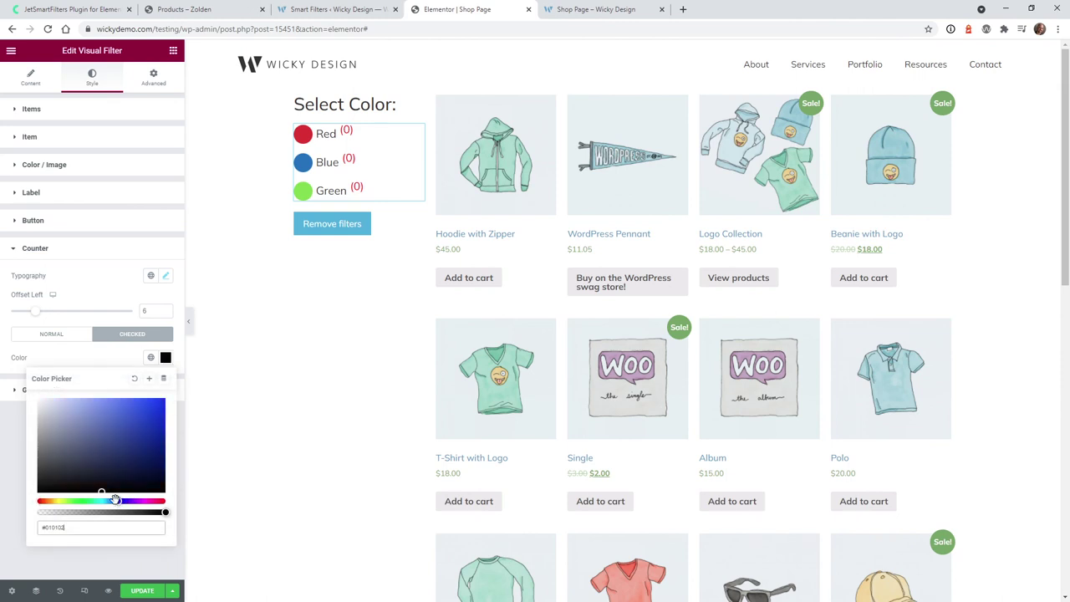
{"action": "left_click", "coordinate": [166, 399]}
{"action": "left_click", "coordinate": [11, 450]}
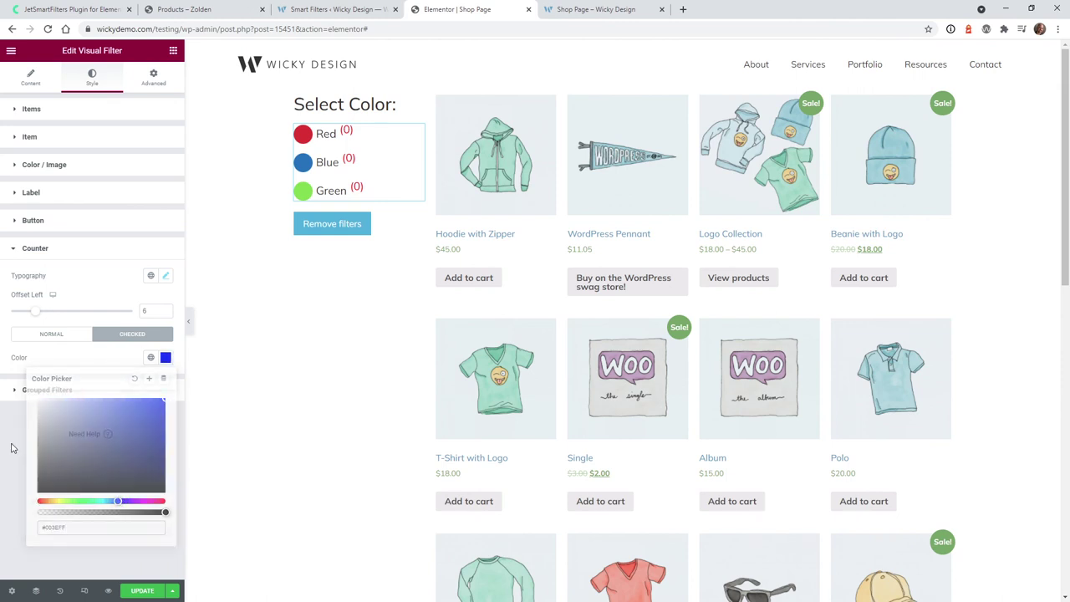
{"action": "left_click", "coordinate": [143, 591]}
- Reload the shop page and toggle the Red, Blue and Green filters to check the counter colors
{"action": "left_click", "coordinate": [588, 8]}
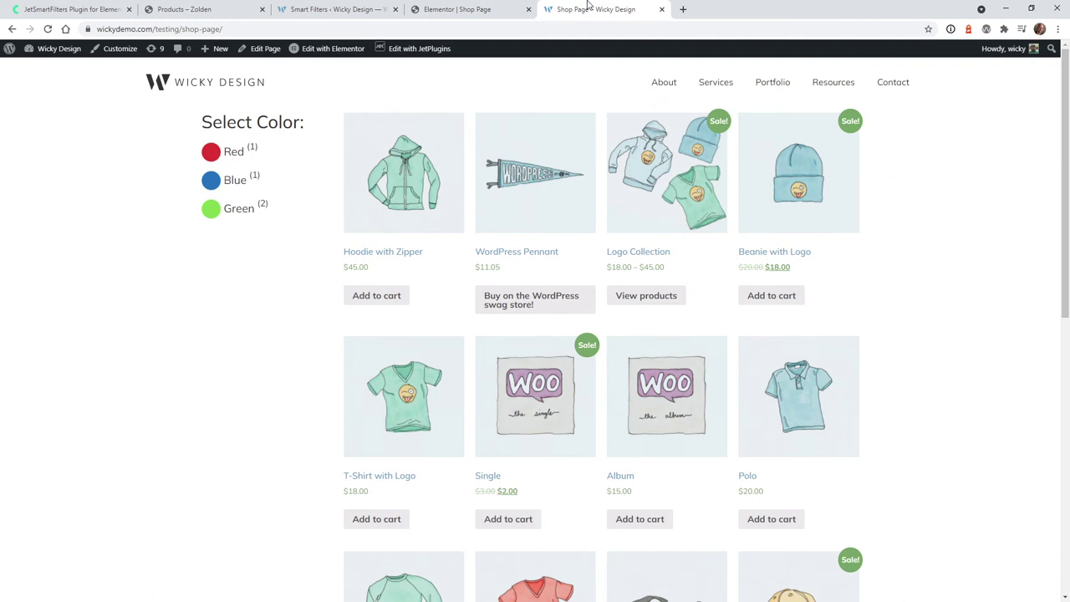
{"action": "left_click", "coordinate": [48, 30]}
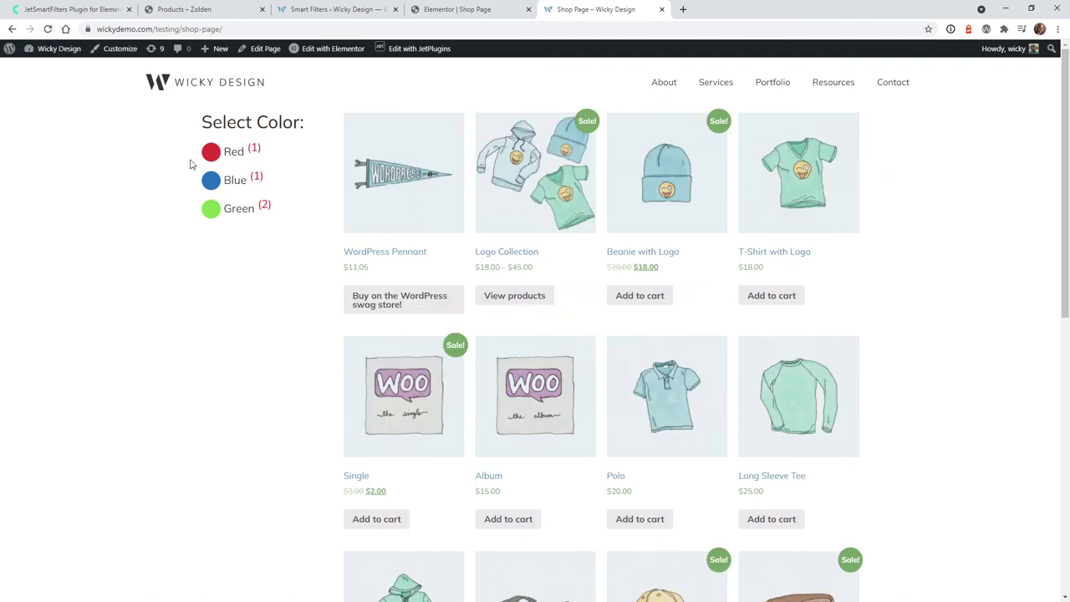
{"action": "left_click", "coordinate": [235, 182]}
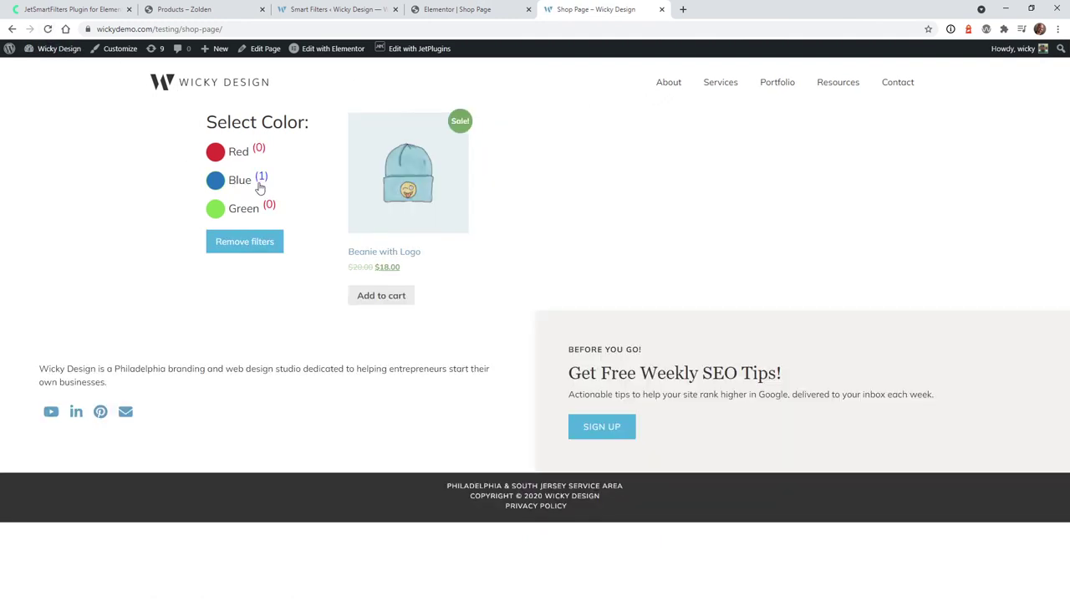
{"action": "left_click", "coordinate": [253, 211]}
{"action": "left_click", "coordinate": [242, 154]}
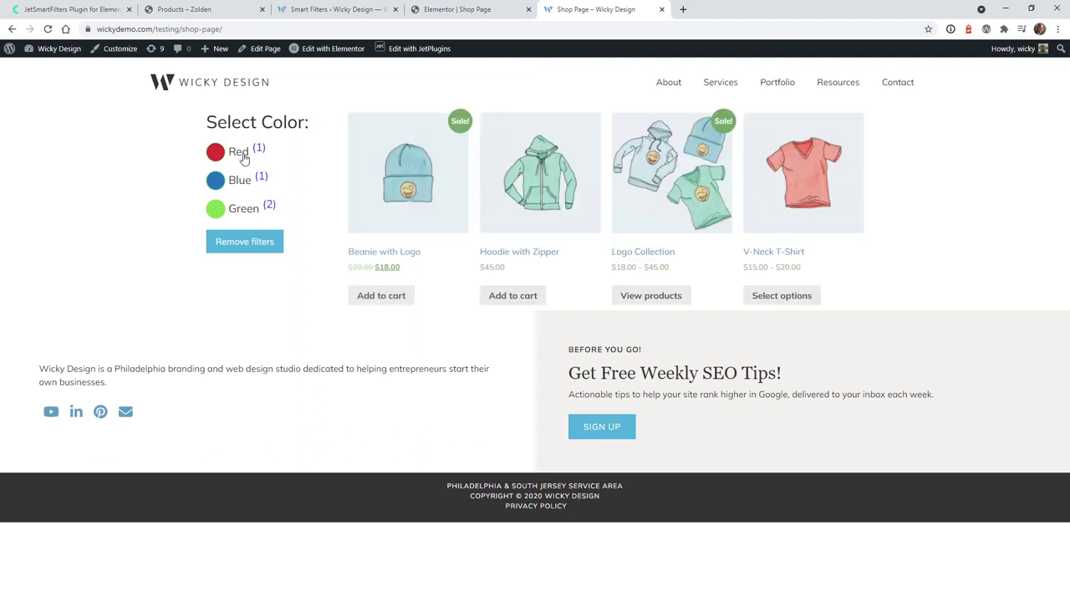
{"action": "left_click", "coordinate": [239, 155]}
{"action": "left_click", "coordinate": [240, 180]}
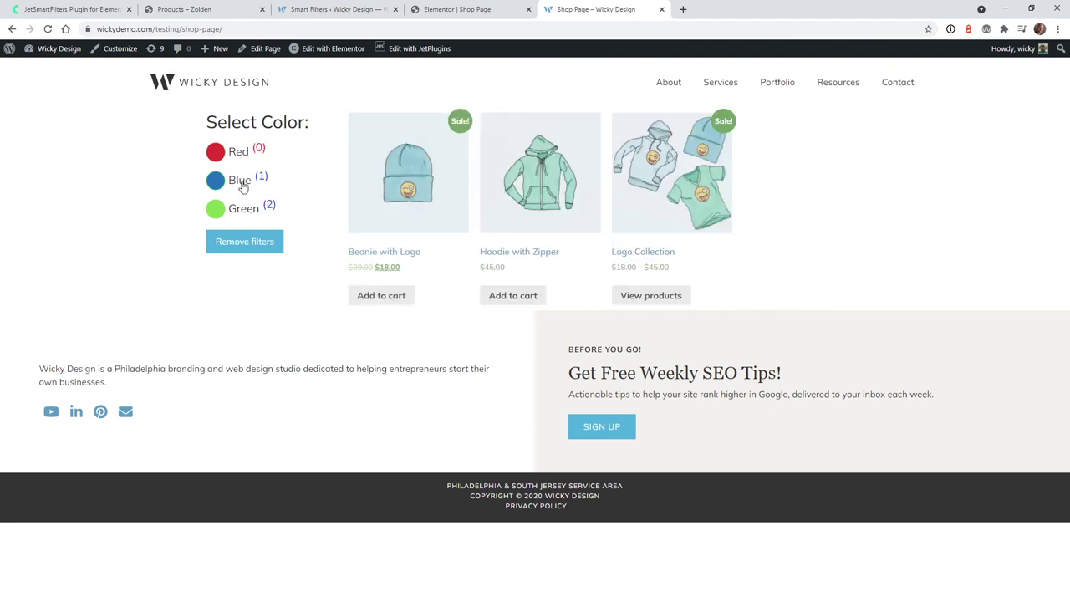
{"action": "left_click", "coordinate": [244, 212]}
{"action": "left_click", "coordinate": [237, 183]}
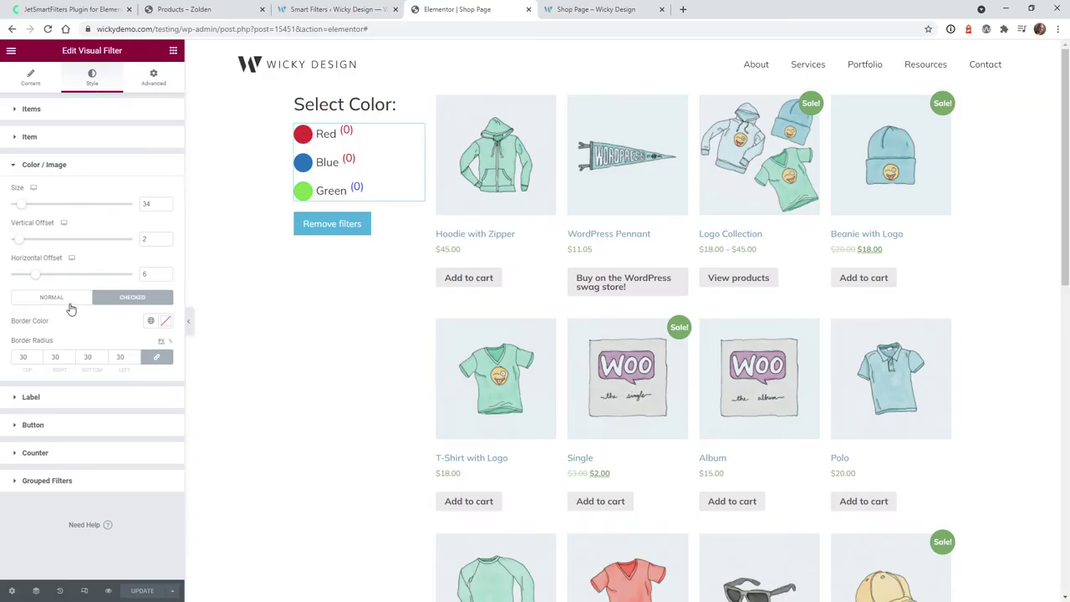
- In the Elementor editor, set the color swatches' checked border color to black and update the page
{"action": "left_click", "coordinate": [166, 324]}
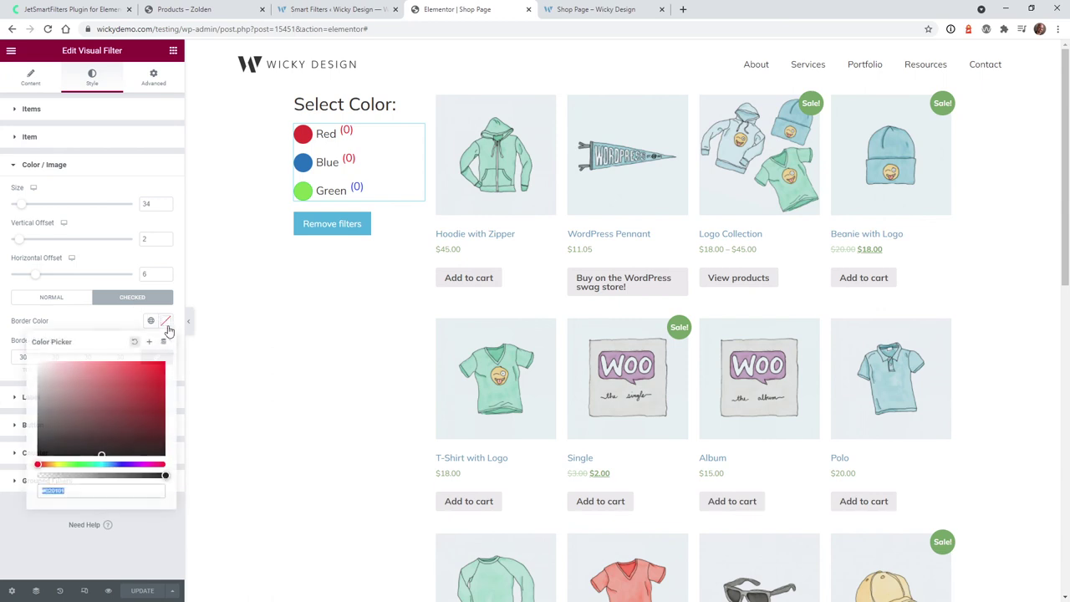
{"action": "left_click_drag", "start_coordinate": [155, 476], "coordinate": [166, 475]}
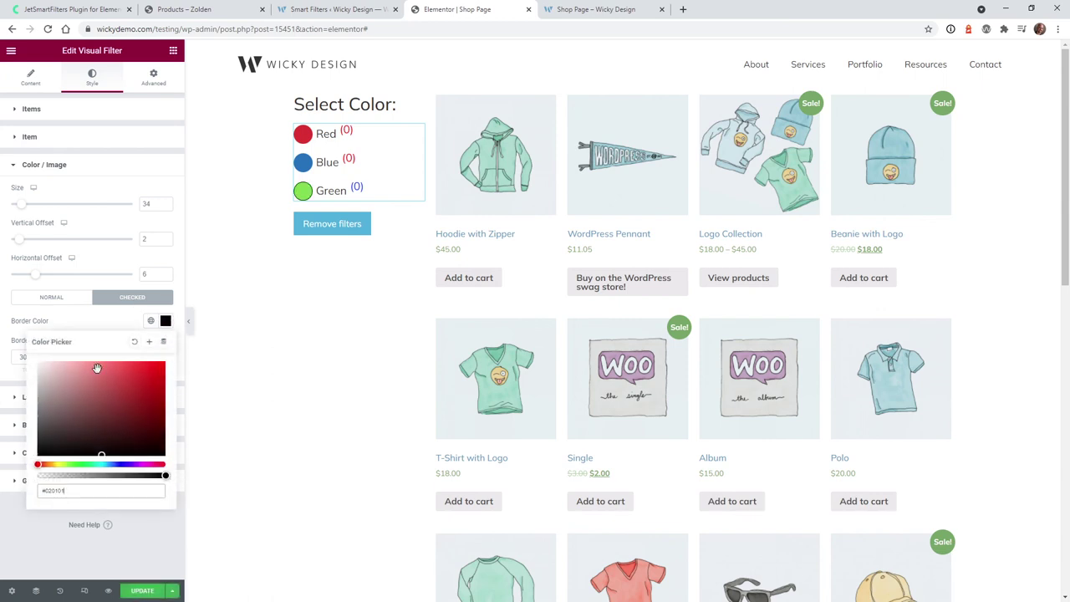
{"action": "left_click", "coordinate": [141, 592]}
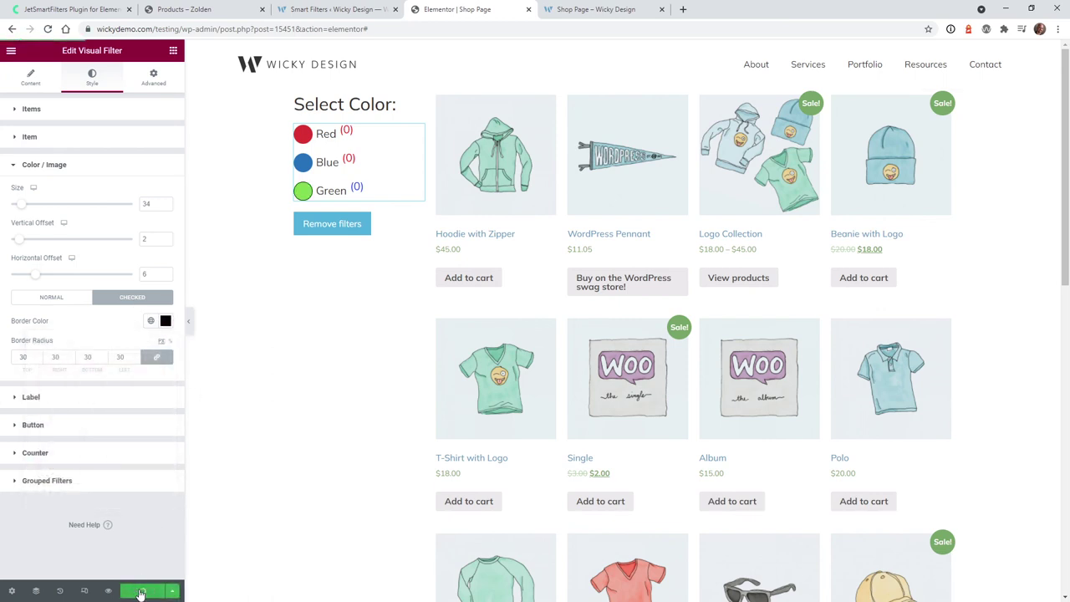
- Reload the shop page and toggle the Red, Blue and Green swatches to check the border on selected colors
{"action": "left_click", "coordinate": [590, 9]}
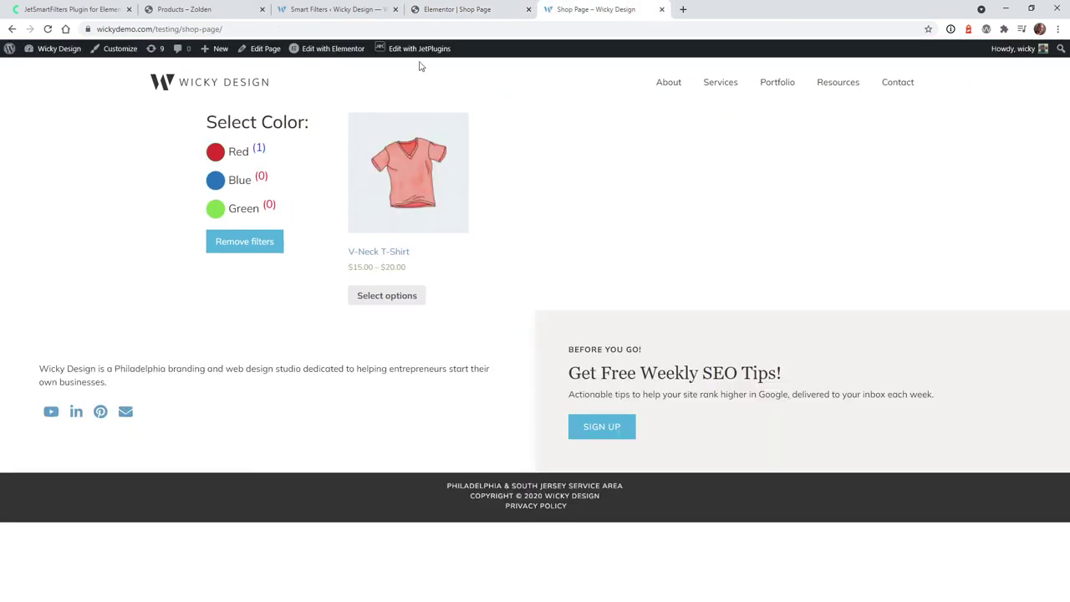
{"action": "left_click", "coordinate": [48, 30]}
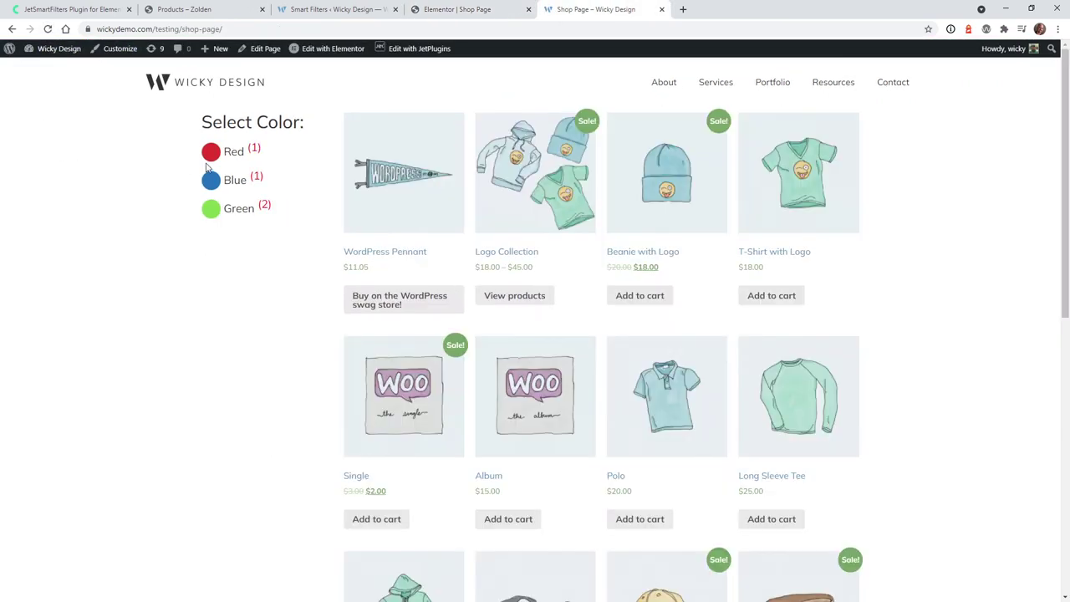
{"action": "left_click", "coordinate": [210, 157]}
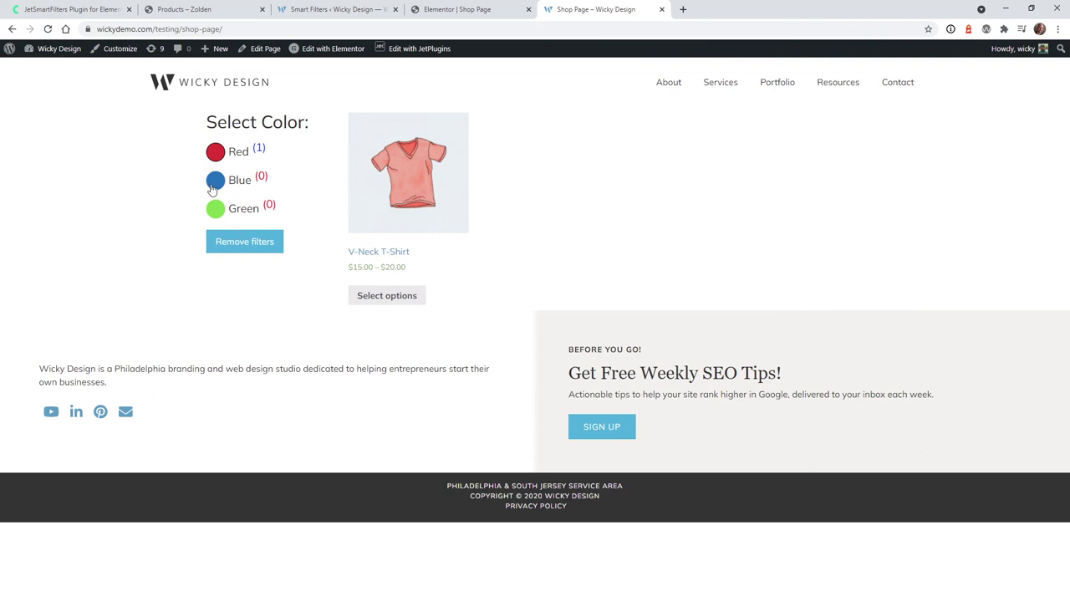
{"action": "left_click", "coordinate": [214, 186]}
{"action": "left_click", "coordinate": [219, 215]}
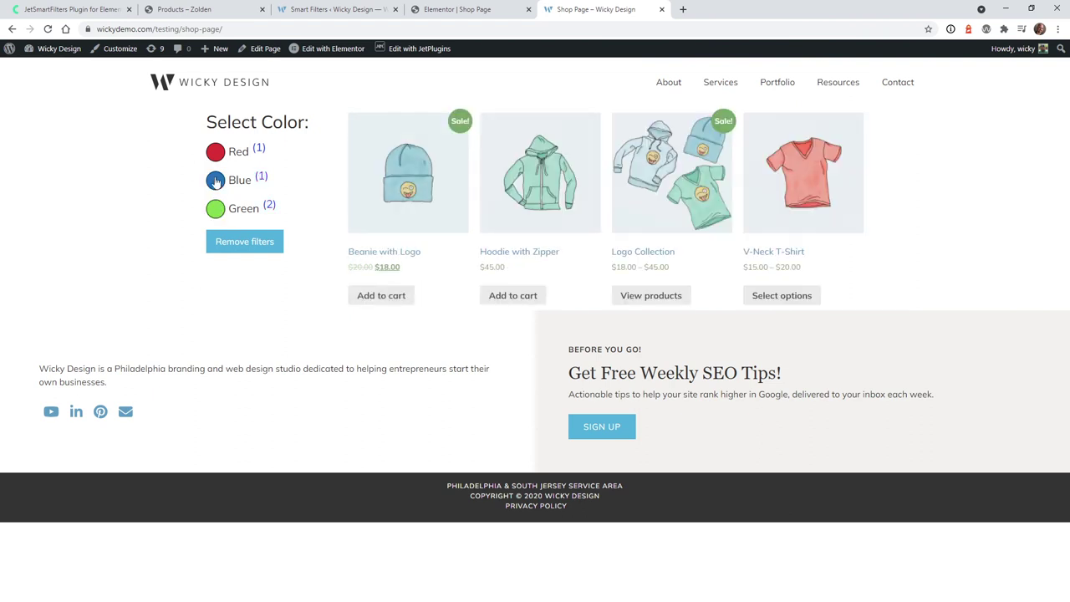
{"action": "left_click", "coordinate": [216, 181]}
{"action": "left_click", "coordinate": [218, 151]}
{"action": "left_click", "coordinate": [217, 210]}
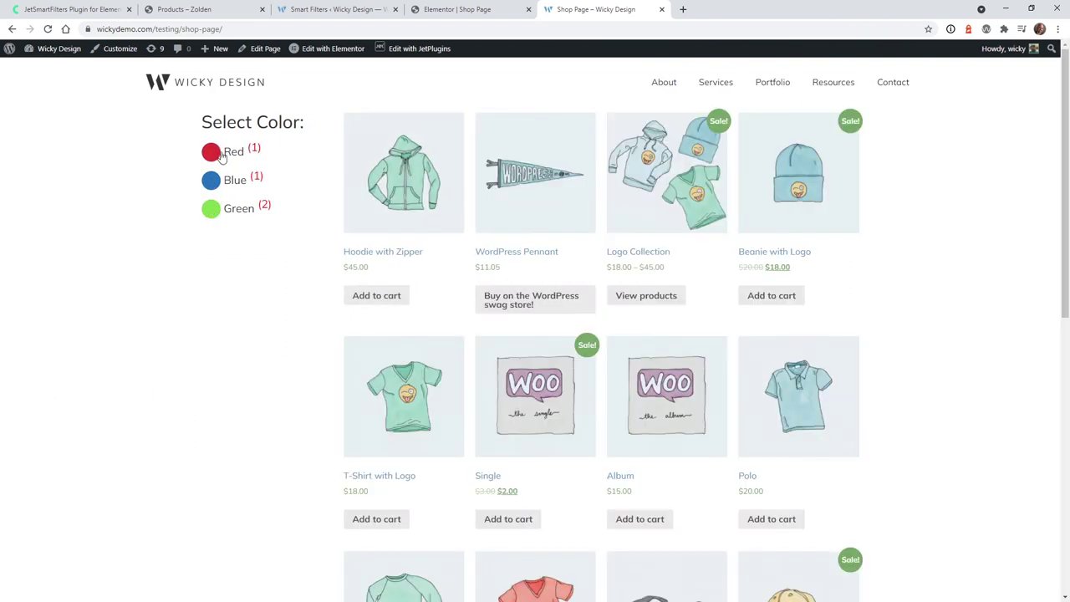
{"action": "left_click", "coordinate": [214, 154]}
{"action": "left_click", "coordinate": [234, 180]}
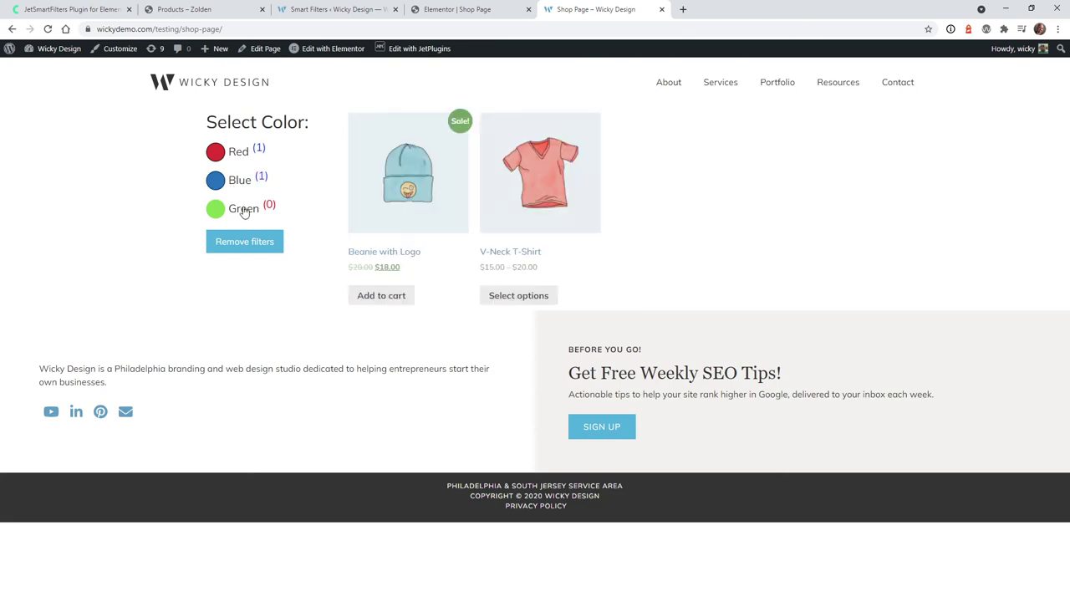